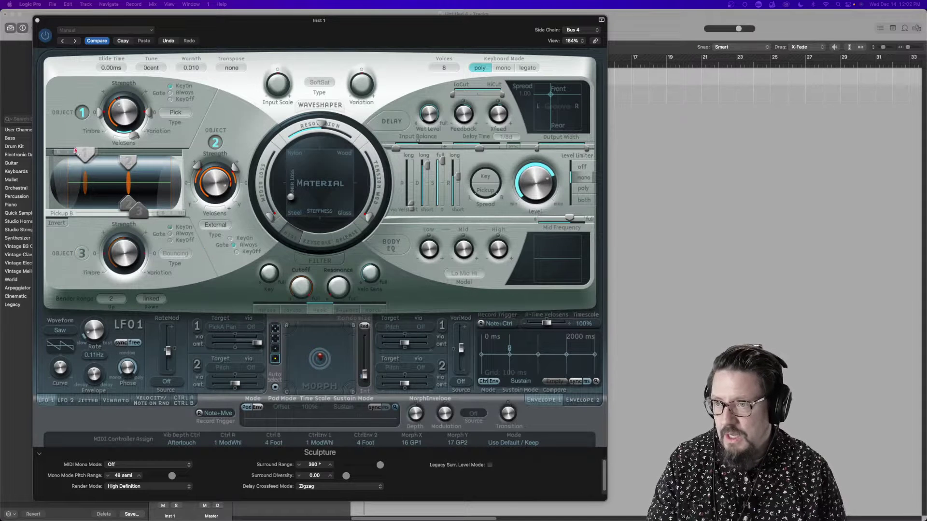
Move objects 1, 2 and 3 to new positions along the string and check object 1's excitation types
left_click_drag(62, 153, 179, 154)
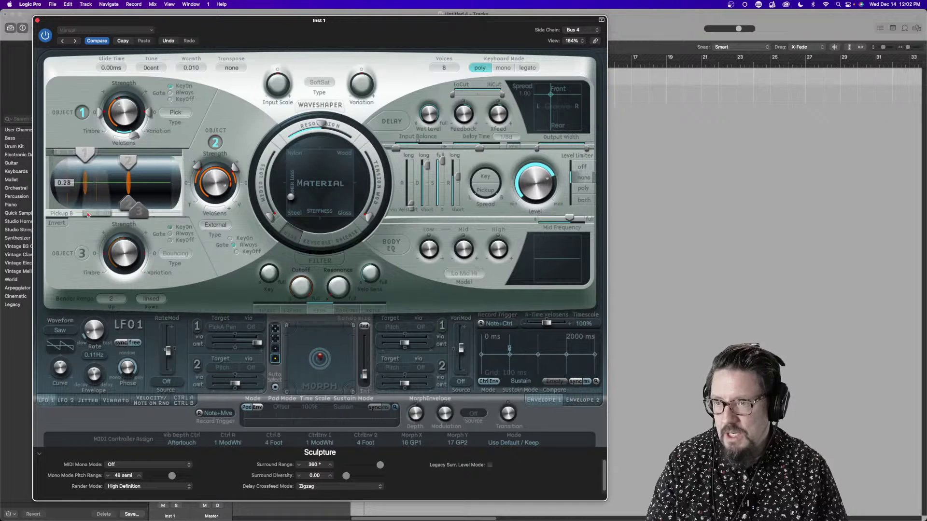
left_click_drag(85, 154, 97, 157)
left_click_drag(128, 203, 123, 208)
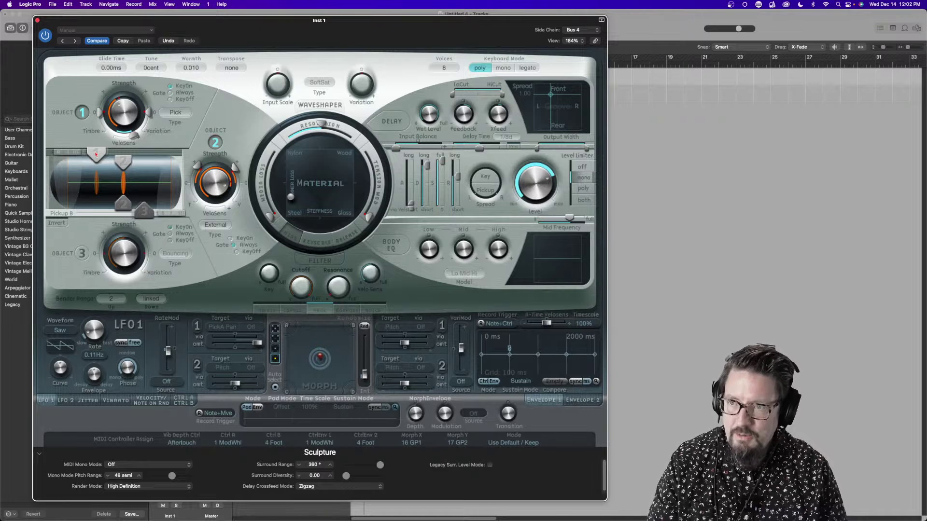
left_click(176, 113)
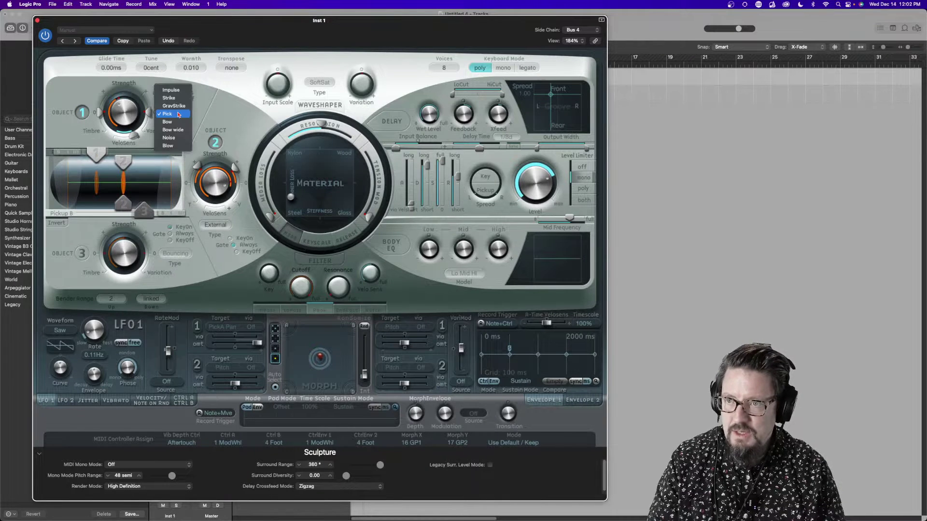
left_click(217, 111)
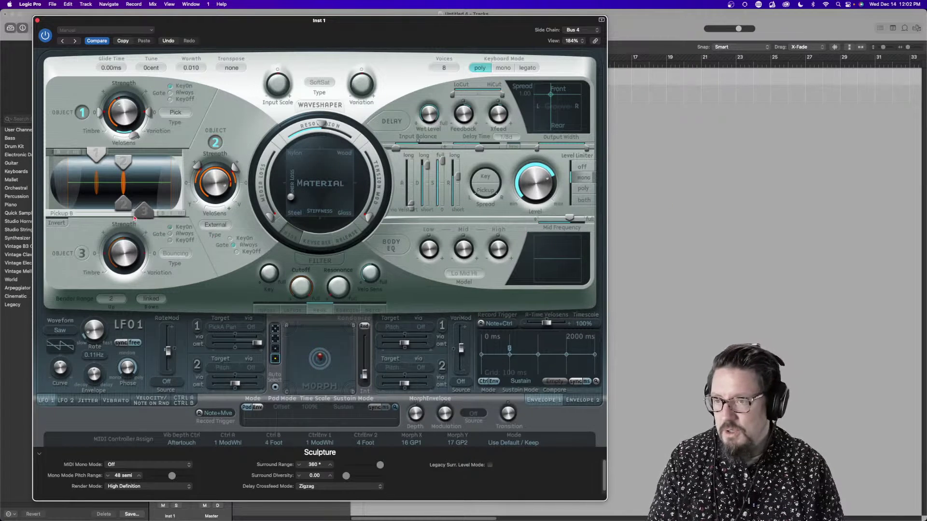
left_click_drag(140, 213, 144, 216)
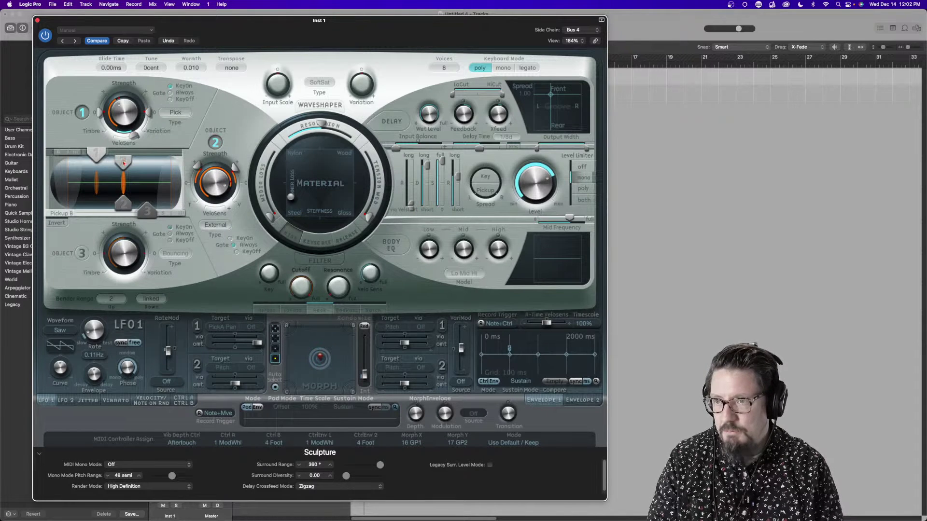
left_click_drag(121, 204, 119, 204)
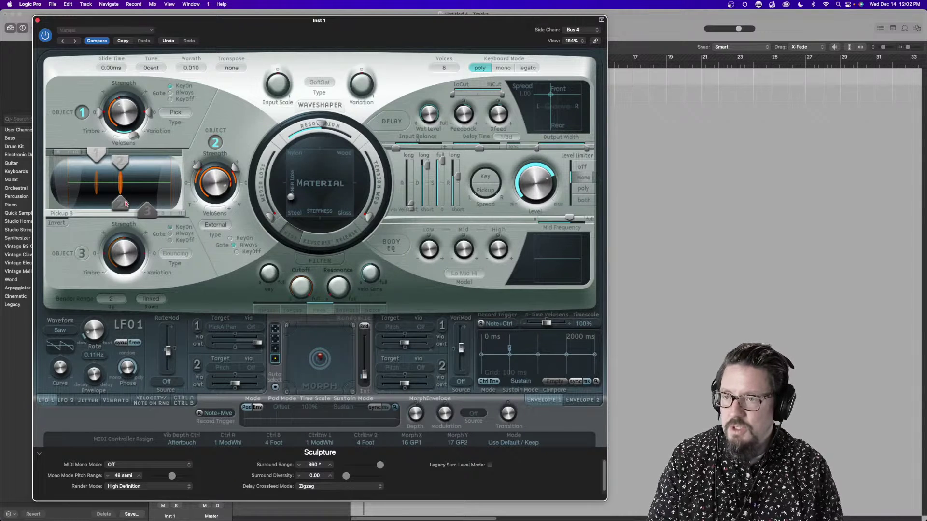
mouse_move(94, 153)
left_mouse_down()
mouse_move(117, 175)
mouse_move(126, 206)
left_mouse_up()
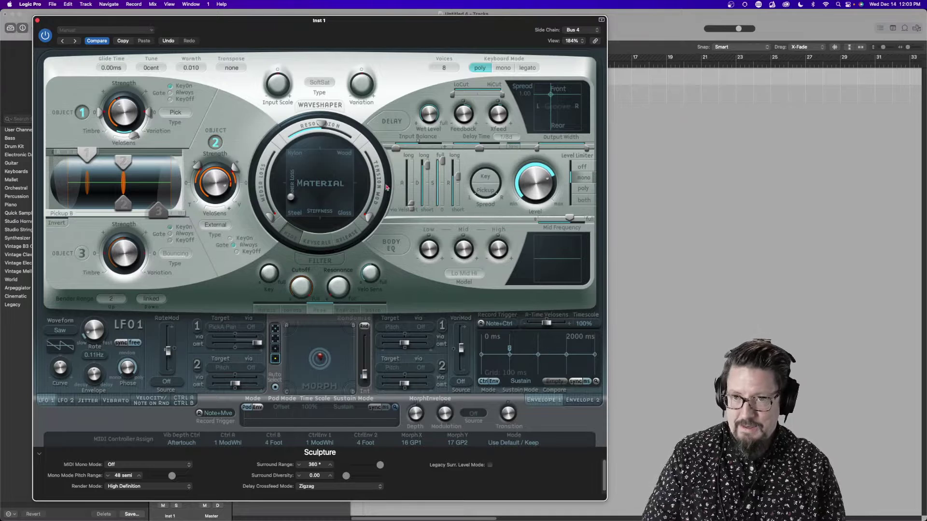
Turn on LFO 1's first modulation slot with PickA Pan as target and review the other available targets
left_click(198, 330)
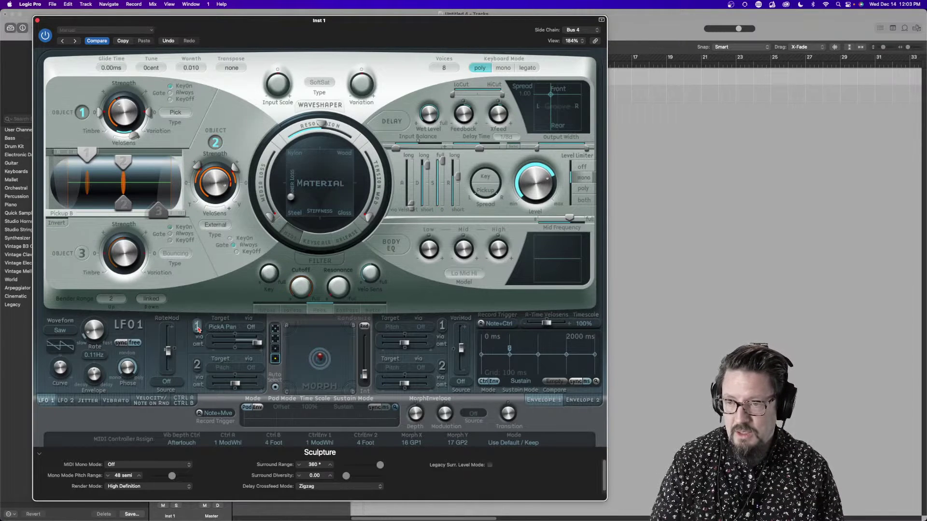
left_click(228, 328)
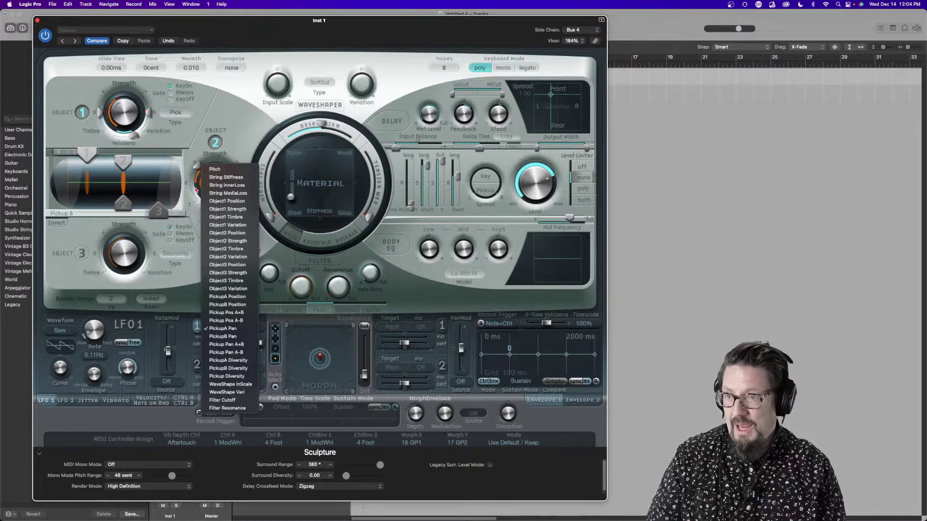
left_click(194, 202)
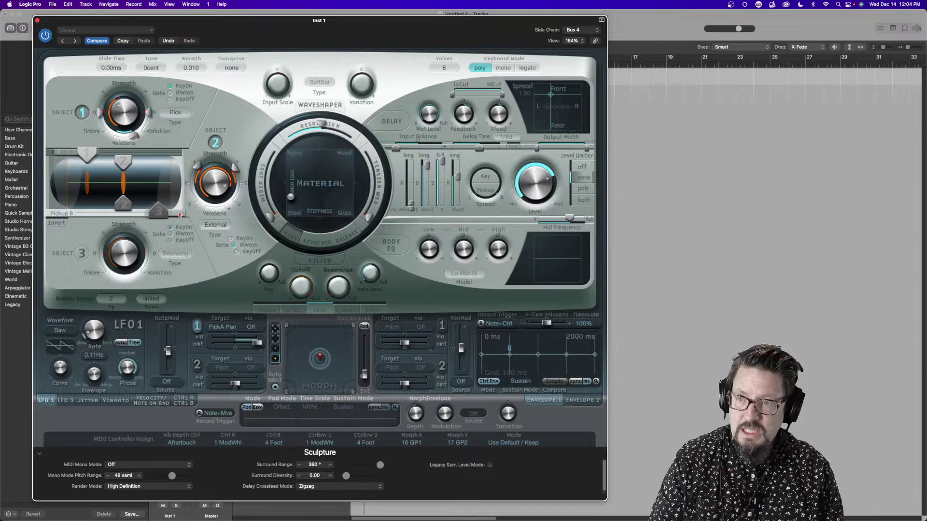
left_click(218, 329)
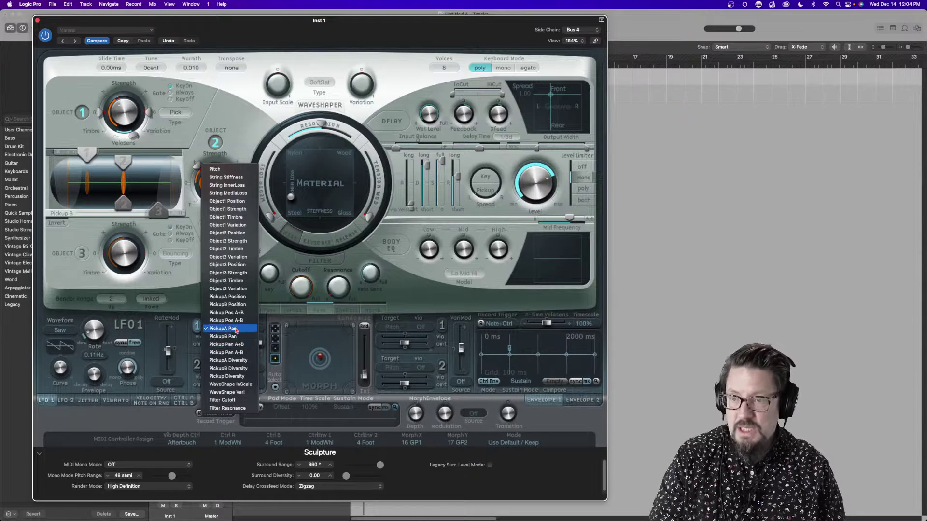
left_click(184, 298)
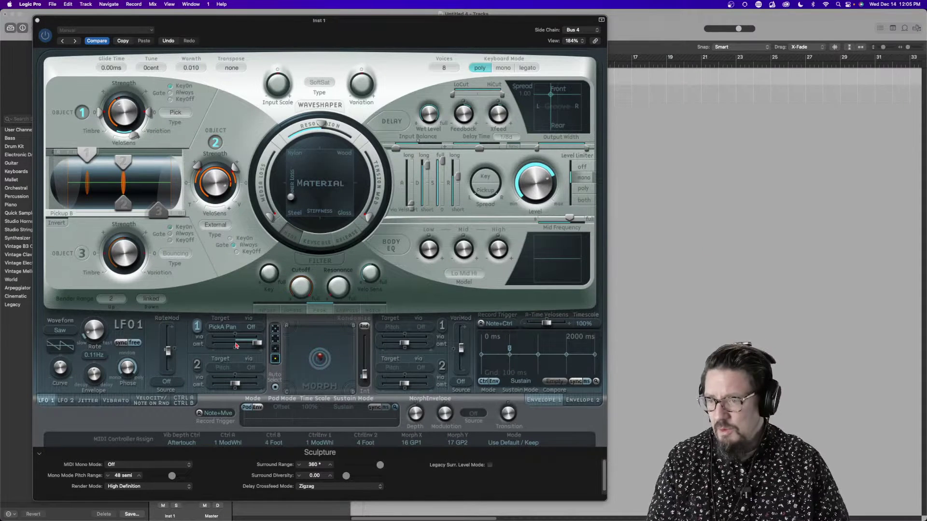
Raise the Resolution on the Material ring to its maximum
left_click(143, 489)
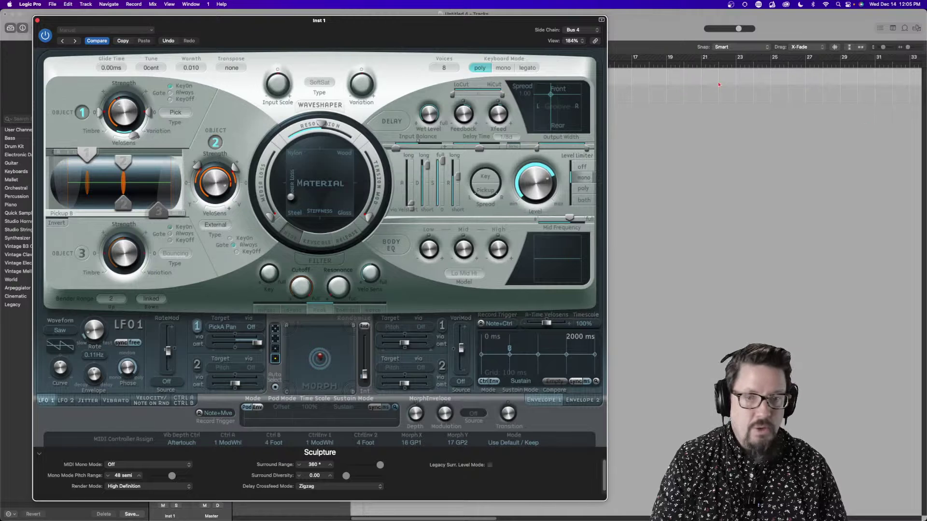
left_click_drag(338, 119, 320, 128)
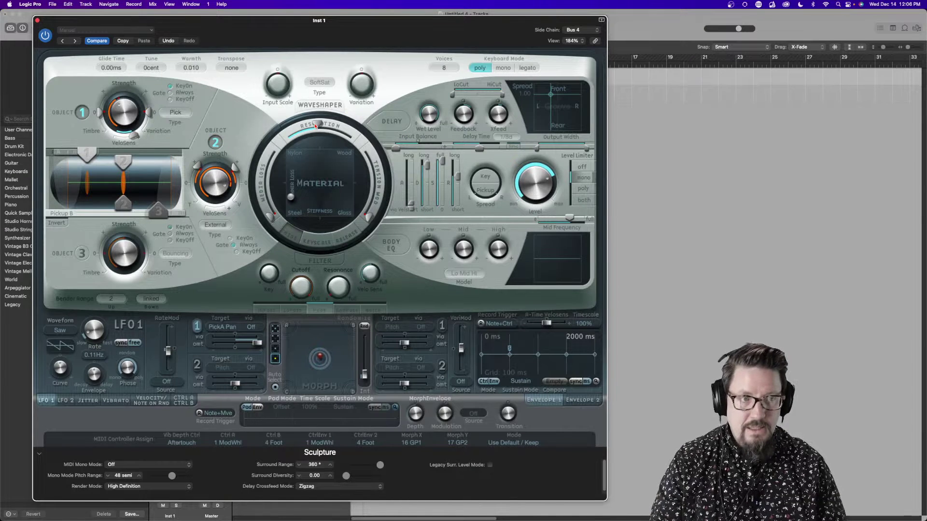
left_click_drag(316, 125, 358, 135)
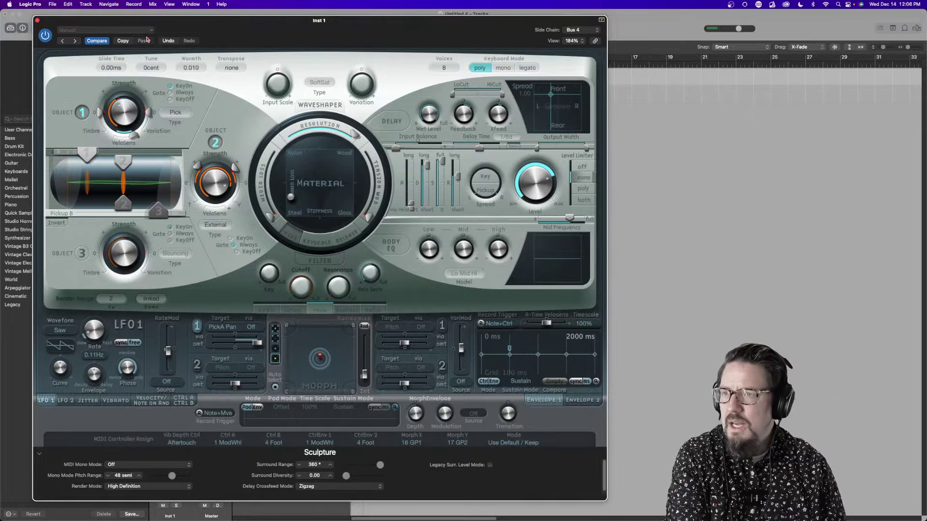
Initialize the Sculpture setting and raise the Resolution on the Material ring to its maximum
left_click(99, 31)
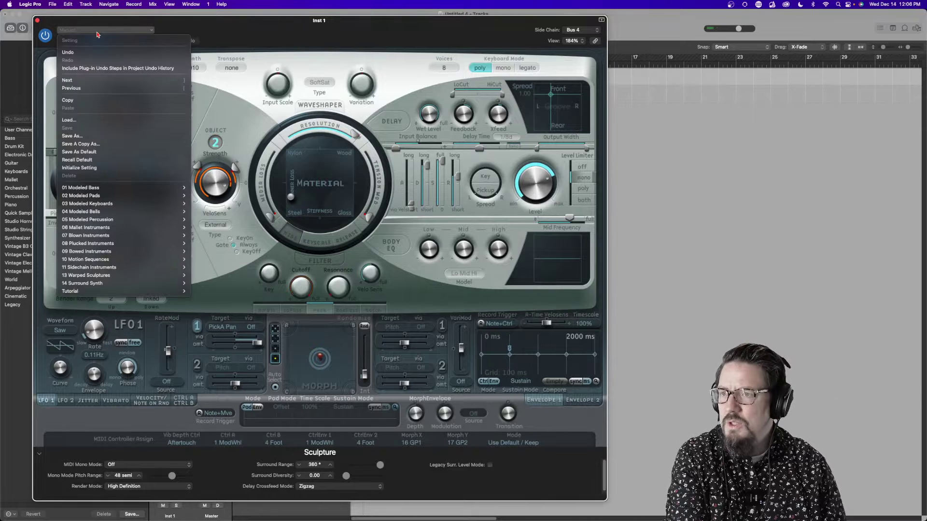
left_click(103, 168)
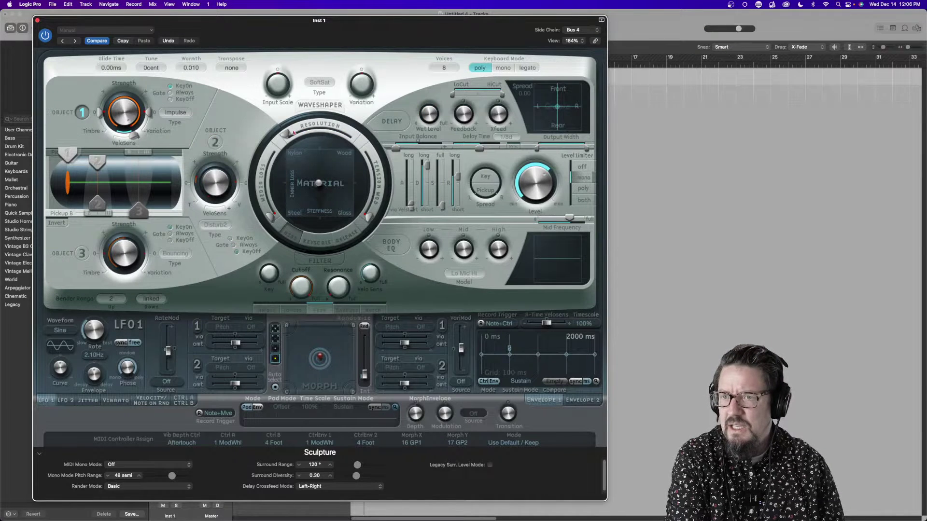
left_click_drag(288, 135, 355, 134)
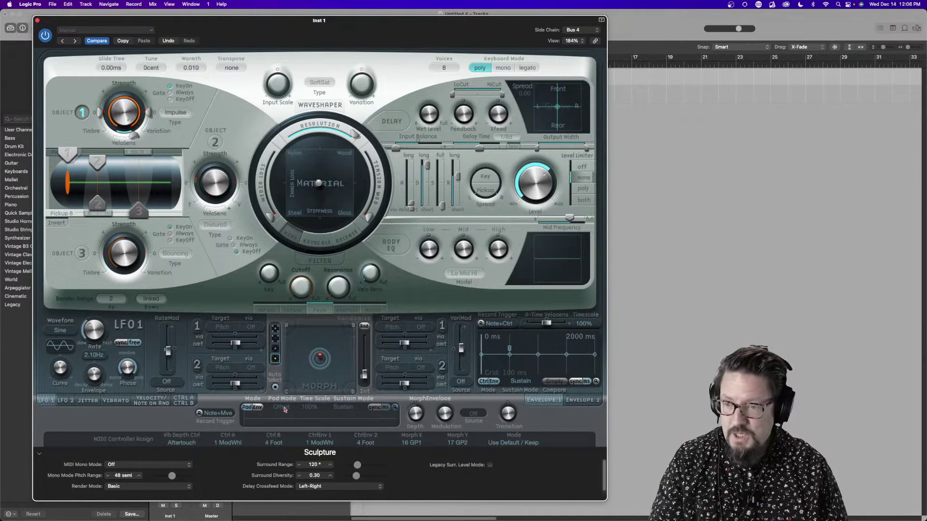
Try the Extended render mode with Resolution at maximum and return the Render Mode to Basic
left_click(123, 487)
left_click(207, 486)
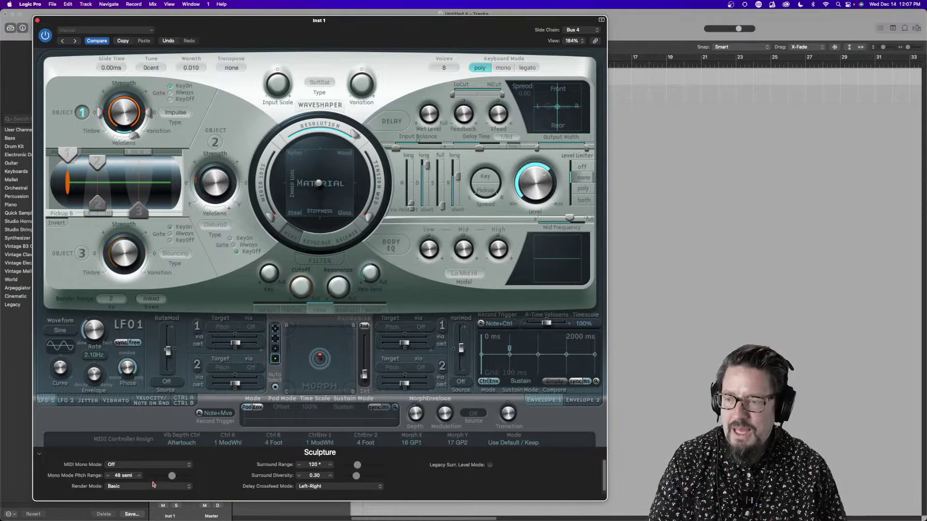
left_click(127, 485)
left_click(127, 494)
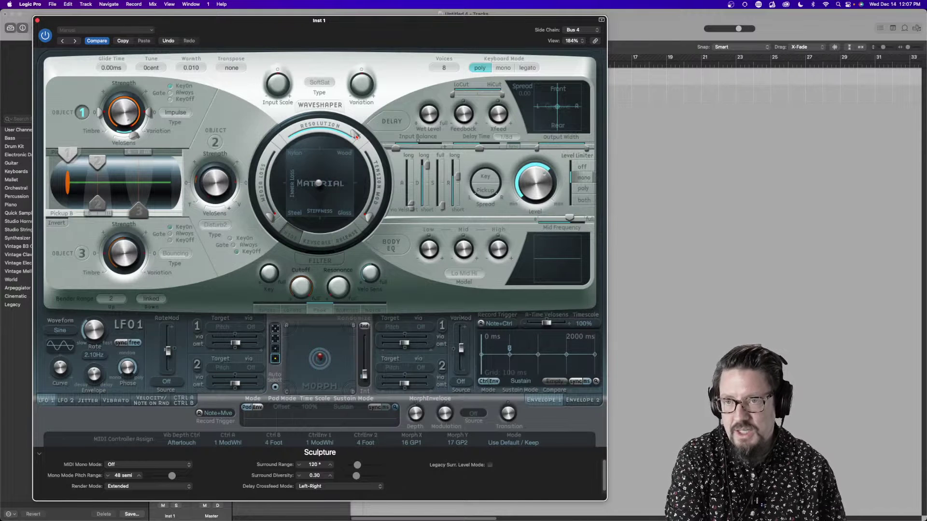
mouse_move(356, 137)
left_mouse_down()
mouse_move(324, 125)
mouse_move(356, 136)
left_mouse_up()
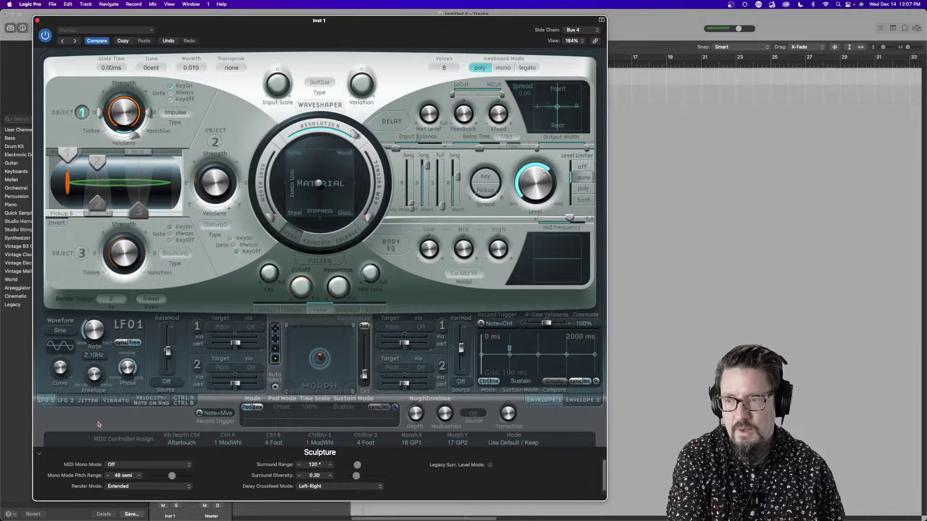
left_click(123, 487)
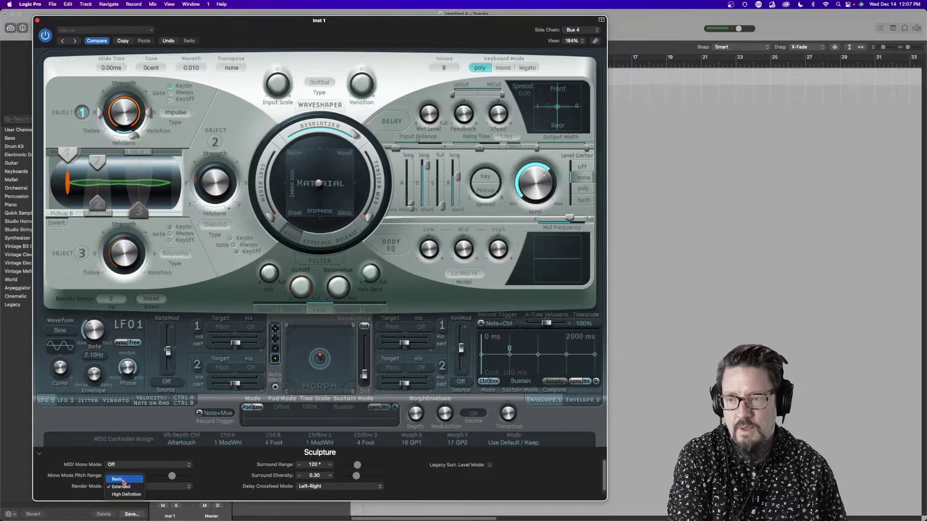
left_click(123, 481)
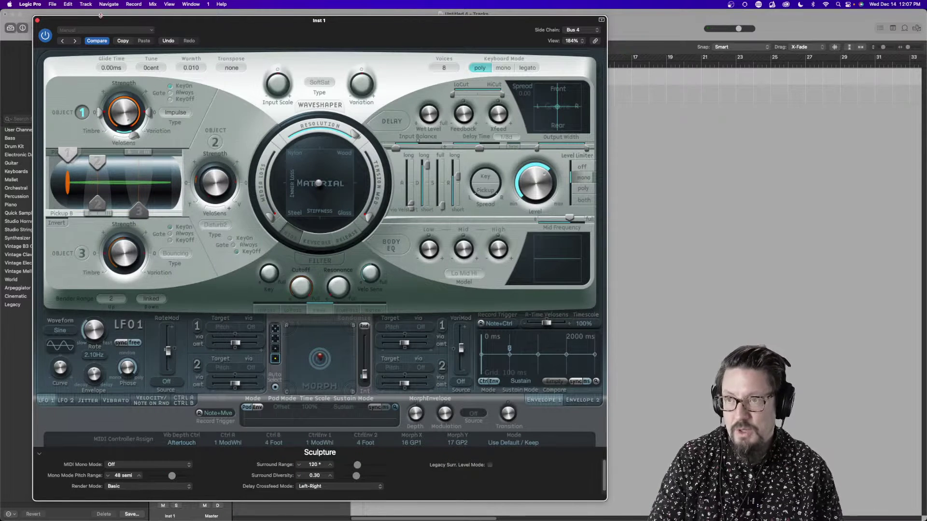
Set Sculpture's Render Mode to High Definition
left_click(123, 486)
left_click(126, 503)
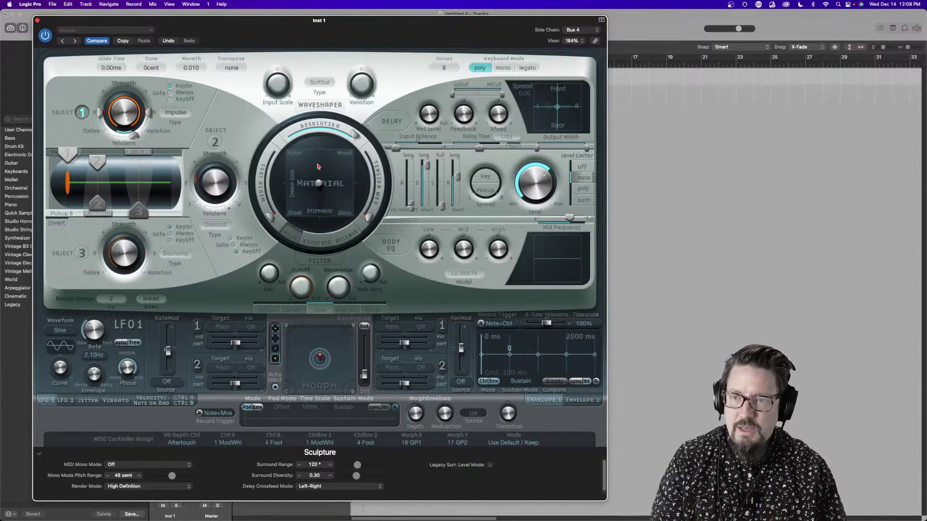
left_click(319, 184)
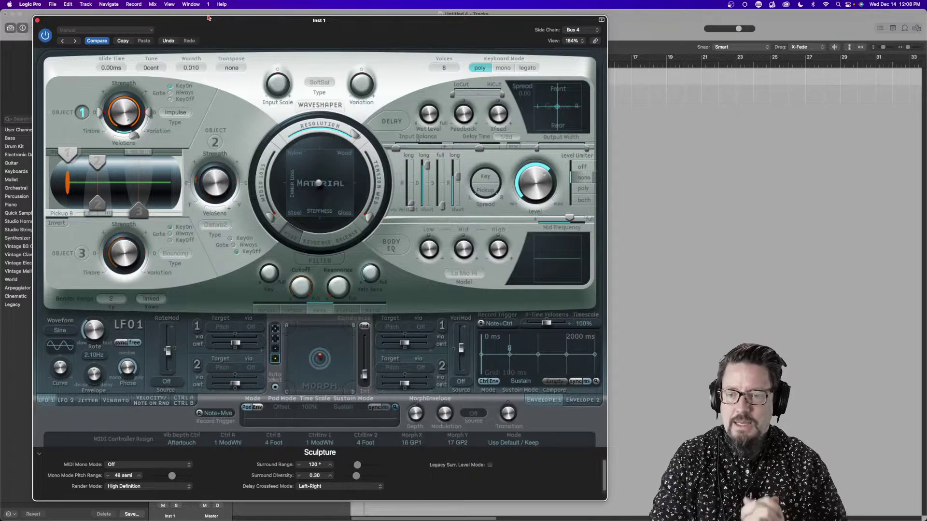
Close the Sculpture window and set the project's surround format to 7.1, converting the surround plug-ins
left_click(37, 20)
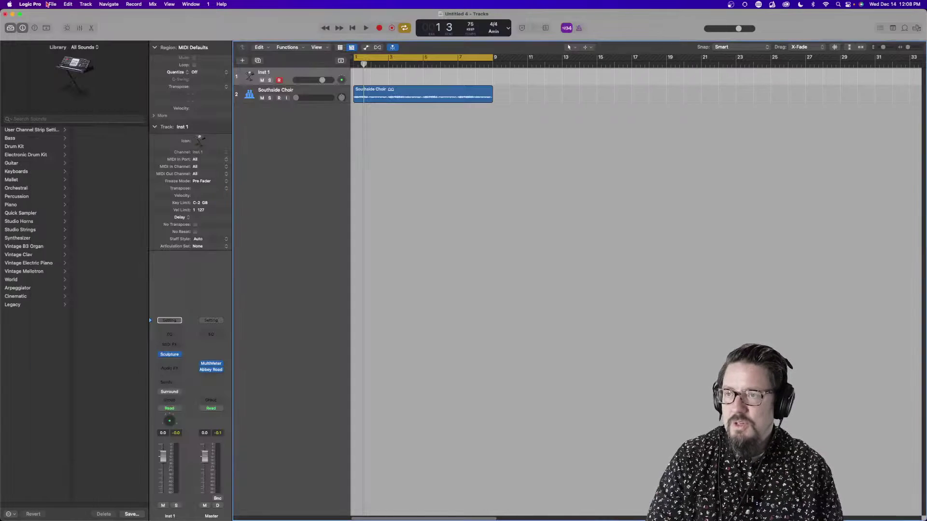
left_click(52, 4)
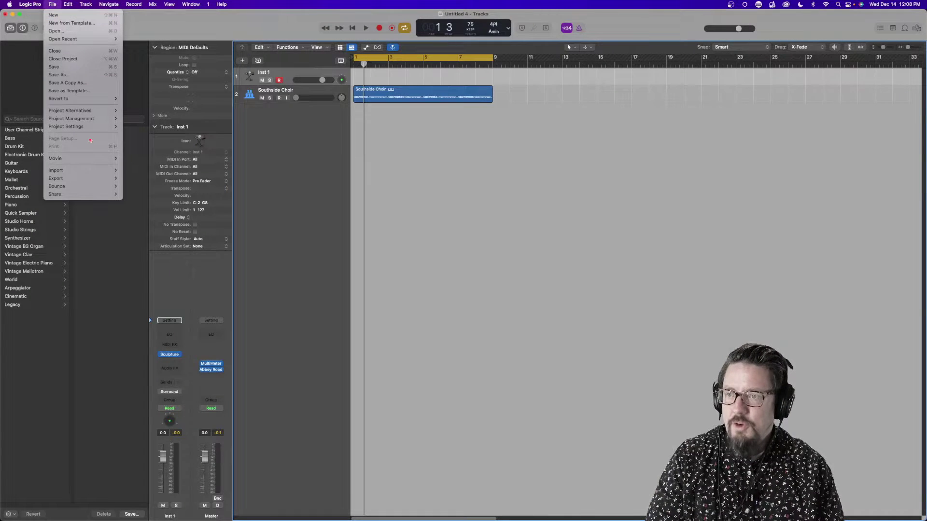
mouse_move(88, 130)
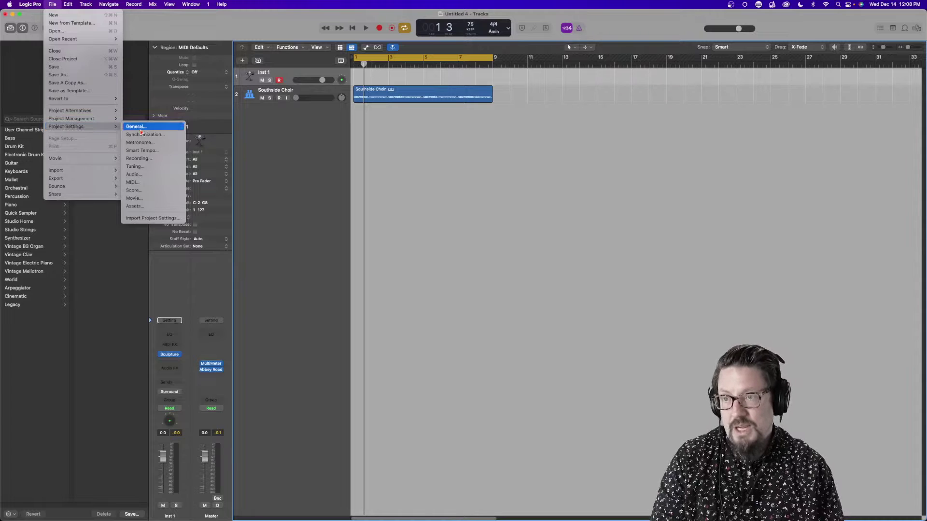
left_click(165, 179)
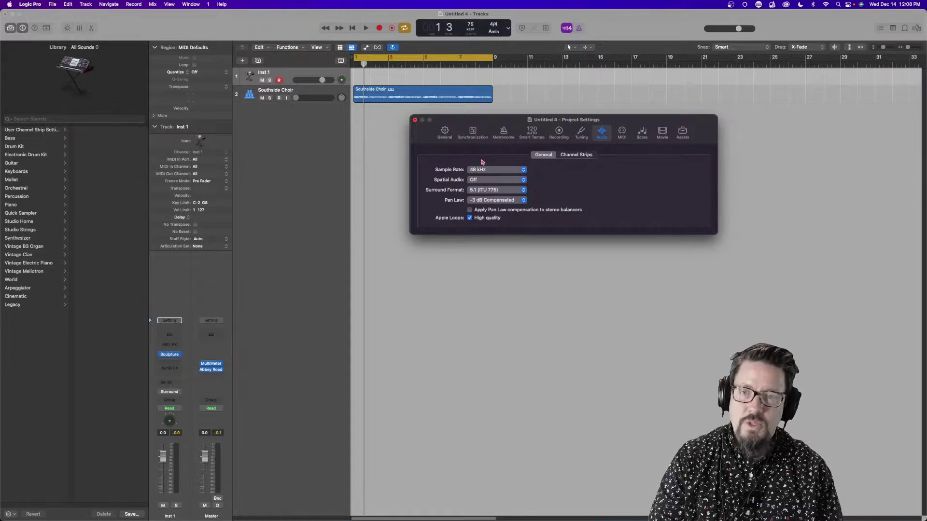
left_click_drag(516, 122, 351, 123)
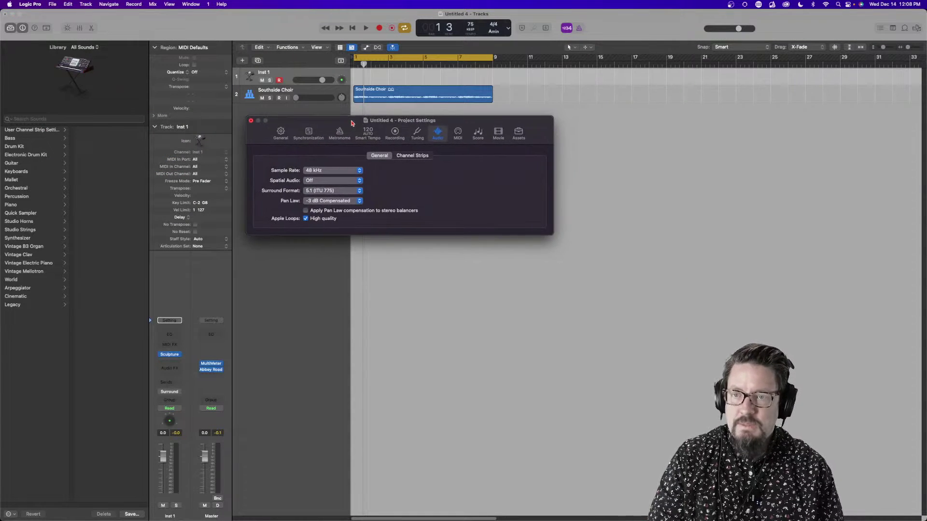
left_click(351, 192)
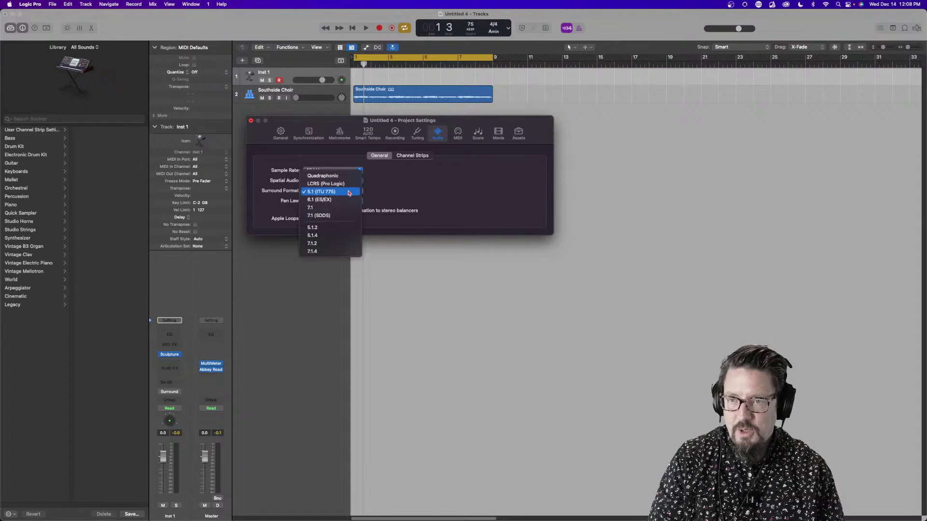
left_click(321, 209)
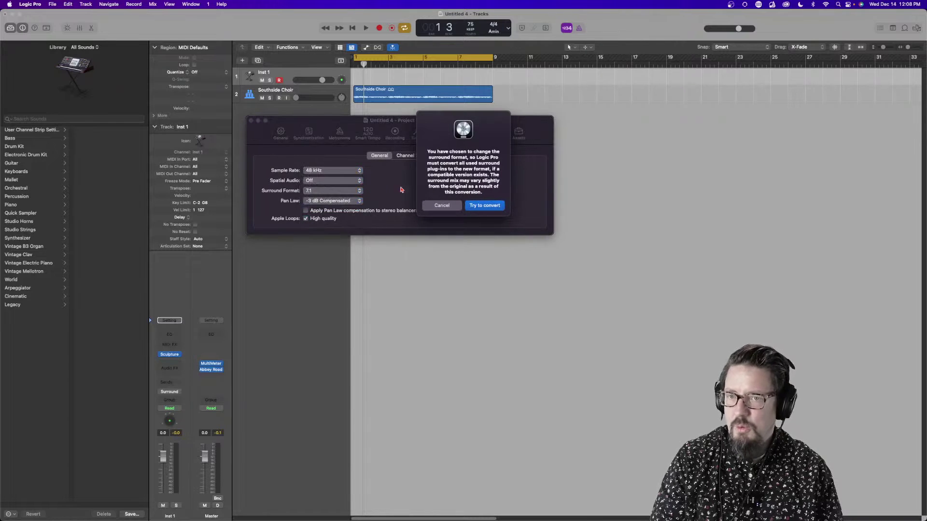
left_click(475, 209)
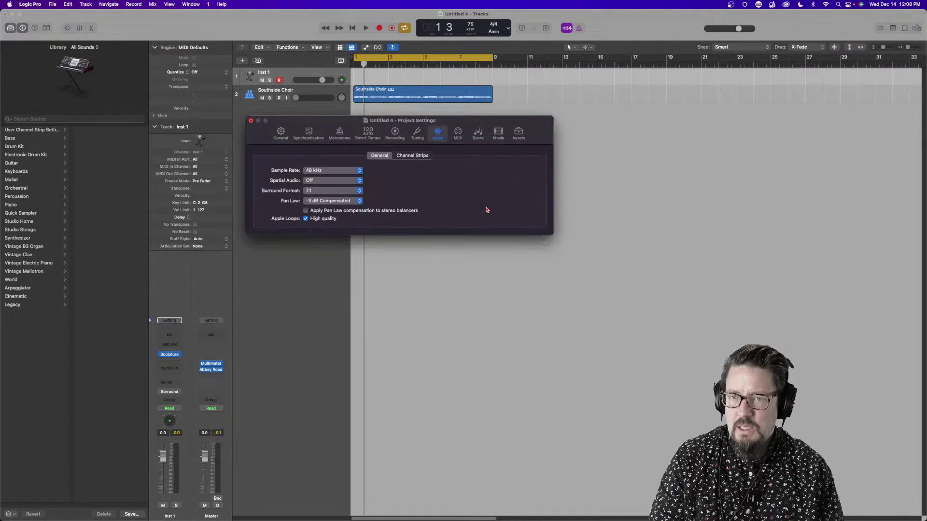
left_click(251, 121)
Reload Sculpture as a 7.1 instrument on the Inst 1 channel and open its window
left_click(179, 354)
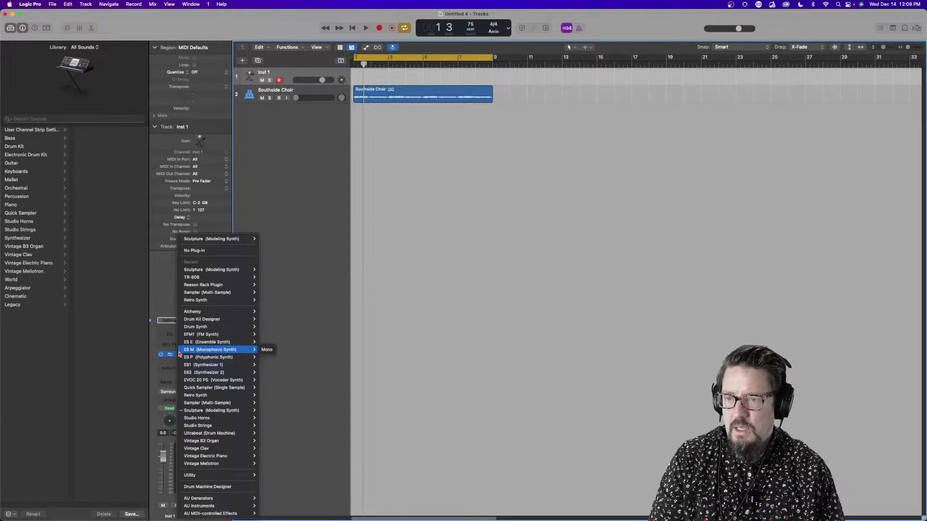
mouse_move(246, 269)
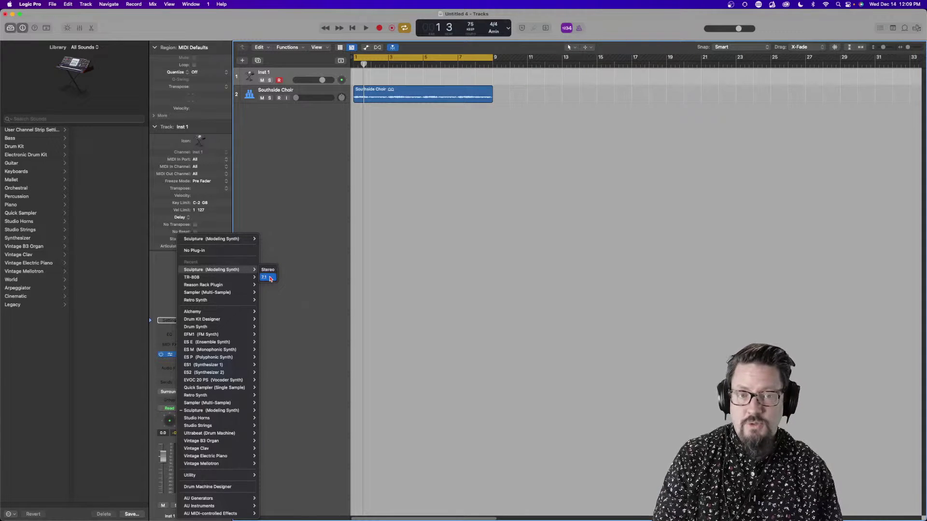
left_click(270, 279)
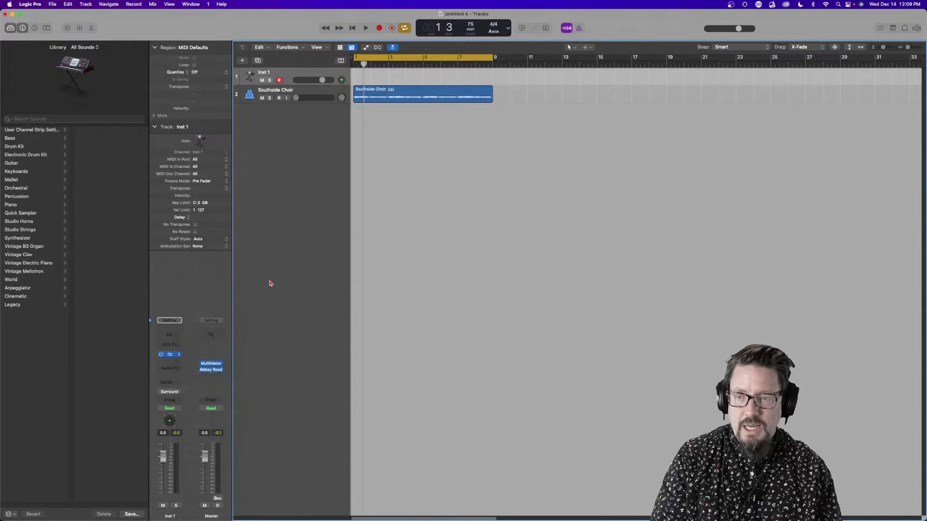
left_click(170, 355)
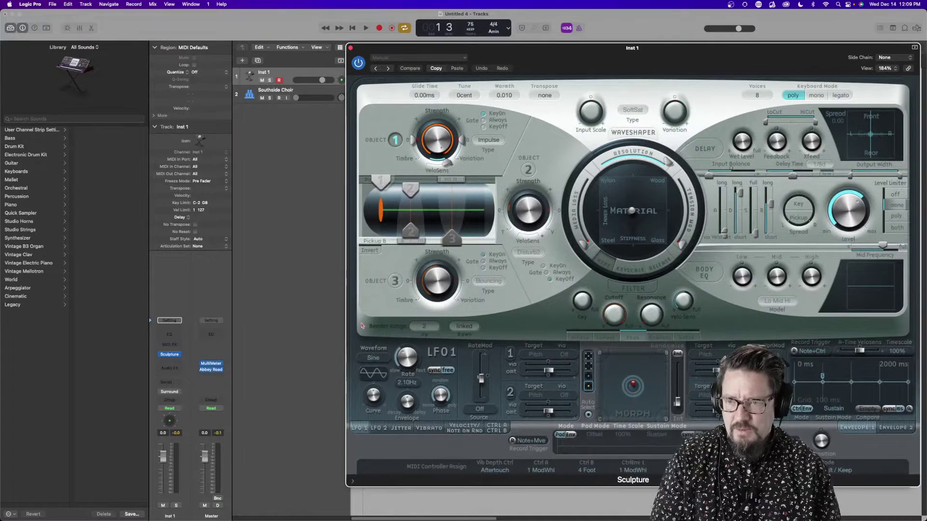
Open the MultiMeter on the Master channel, enlarge its window to 139% and reposition it over the Sculpture window
left_click(211, 364)
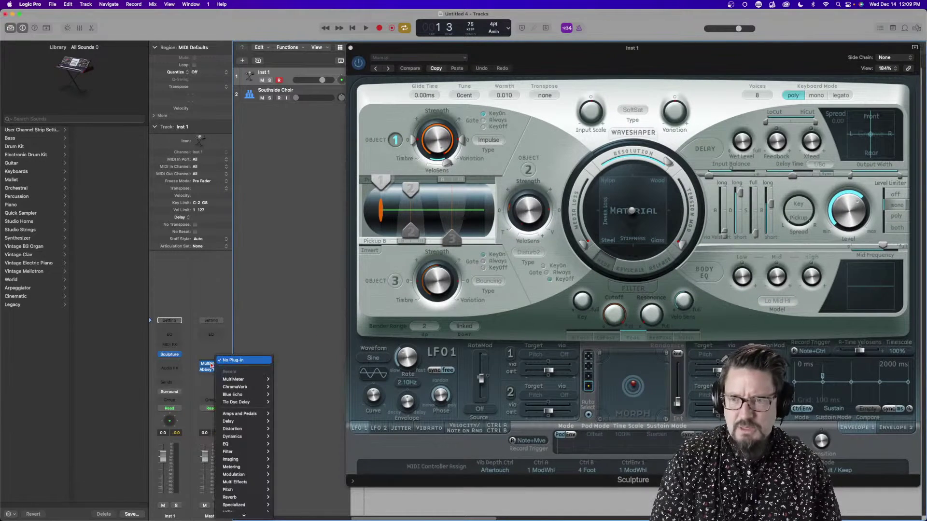
left_click(211, 358)
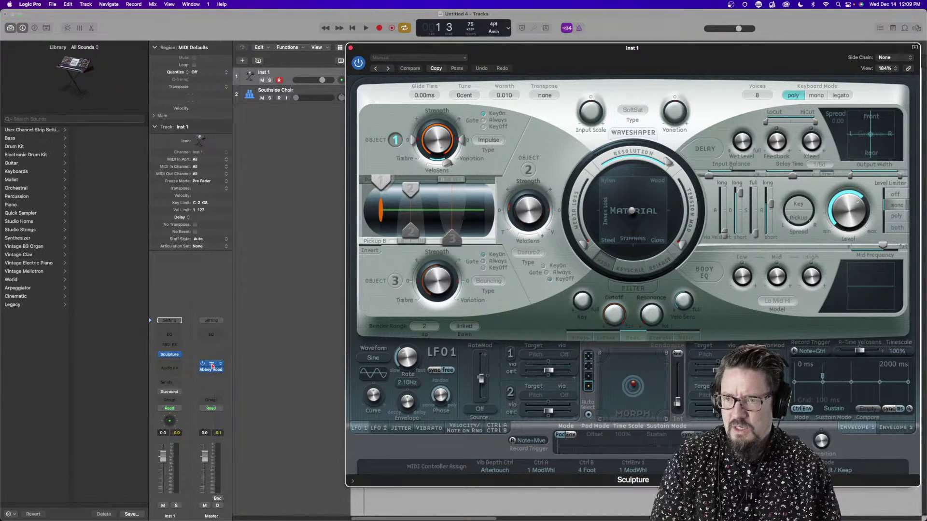
left_click(211, 365)
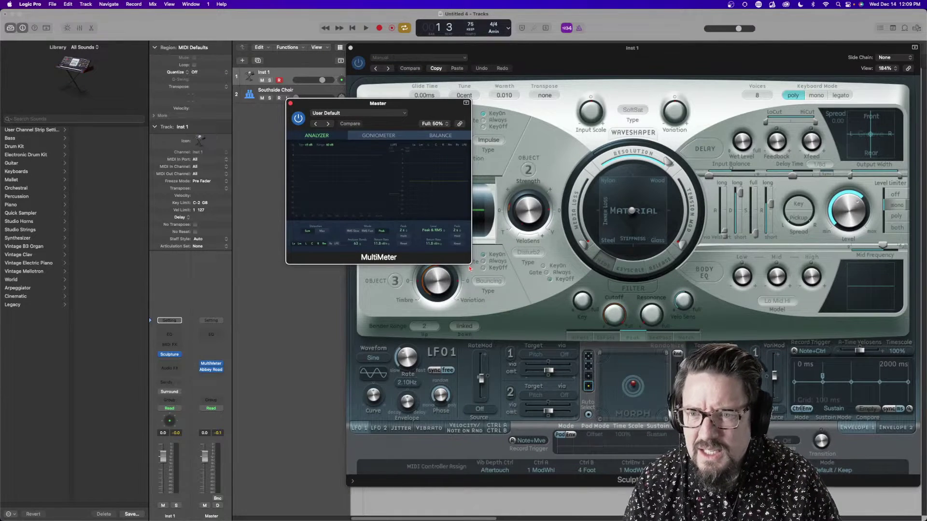
left_click_drag(470, 264, 800, 478)
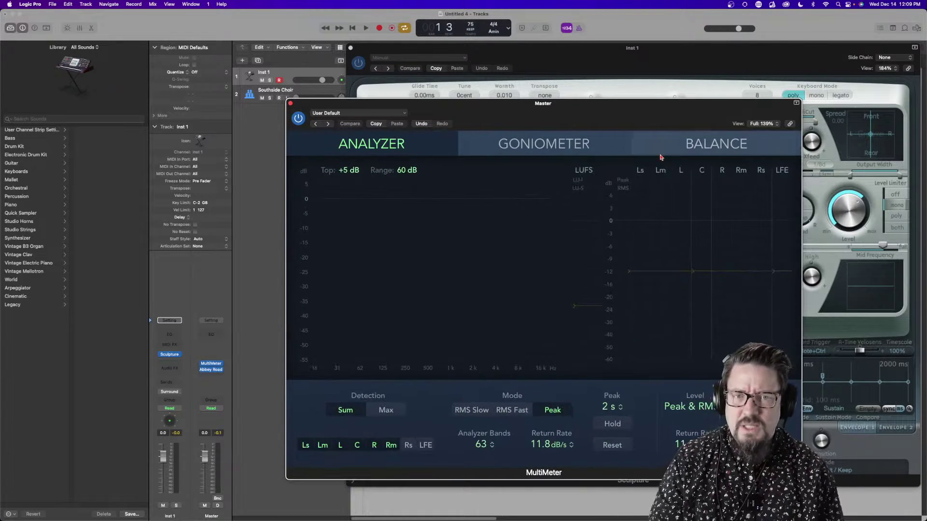
left_click_drag(661, 103, 607, 53)
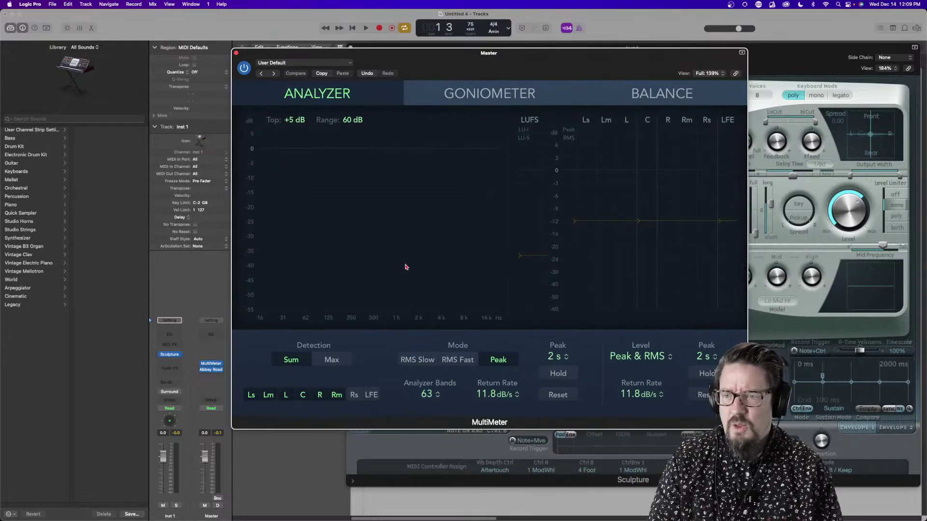
Check the Master channel's Abbey Road Studio 3 plug-in and browse the Waves Audio Units for a 7.1 version
left_click(211, 370)
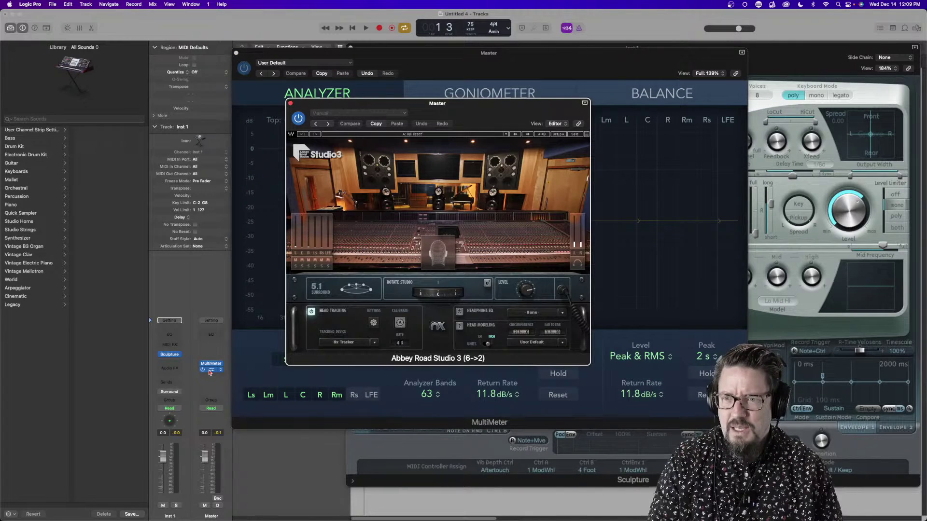
left_click(211, 371)
left_click(220, 370)
mouse_move(290, 369)
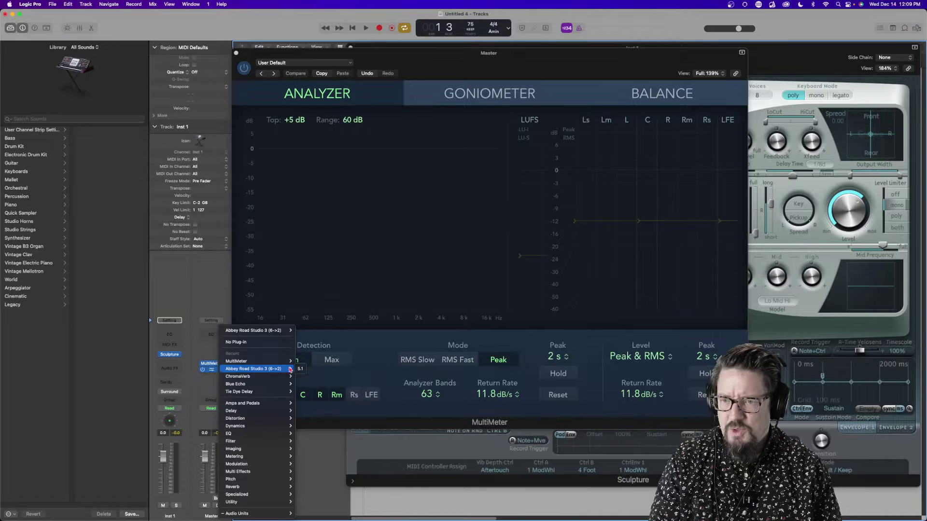
mouse_move(237, 513)
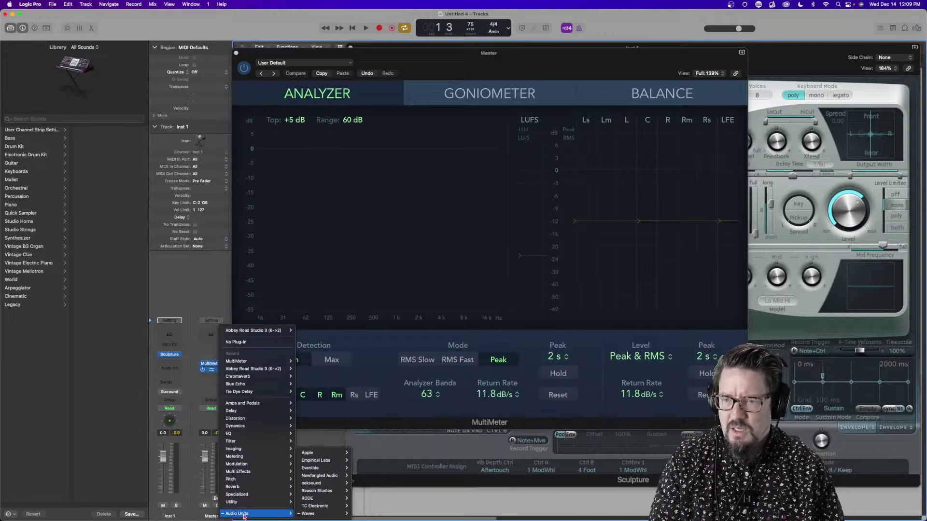
mouse_move(312, 513)
mouse_move(414, 280)
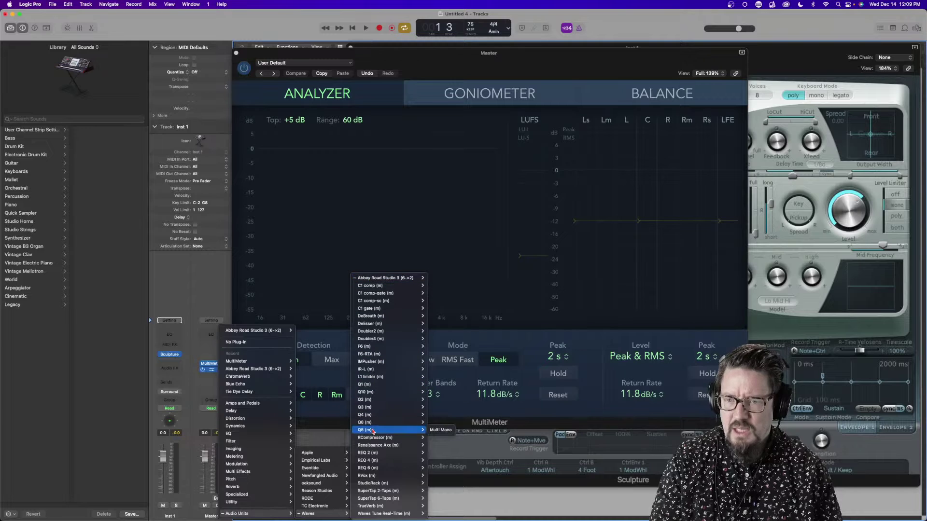
mouse_move(381, 479)
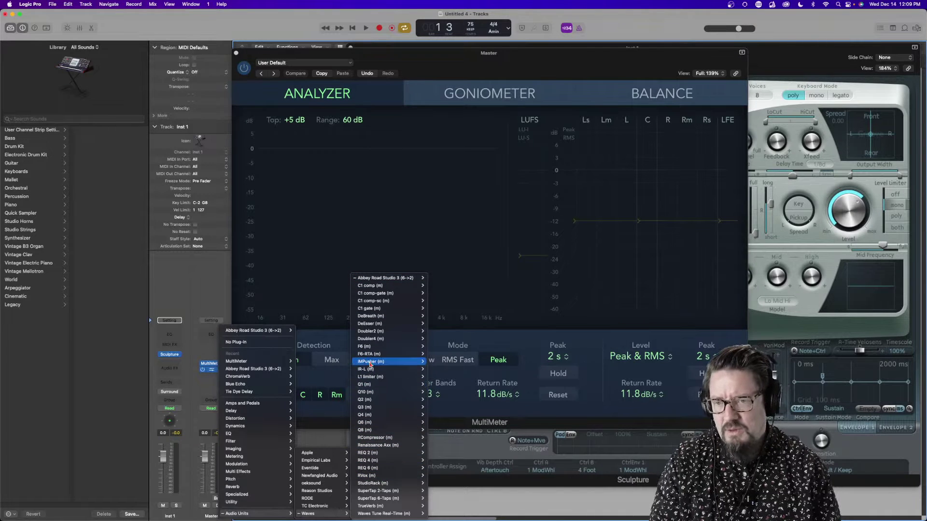
mouse_move(382, 318)
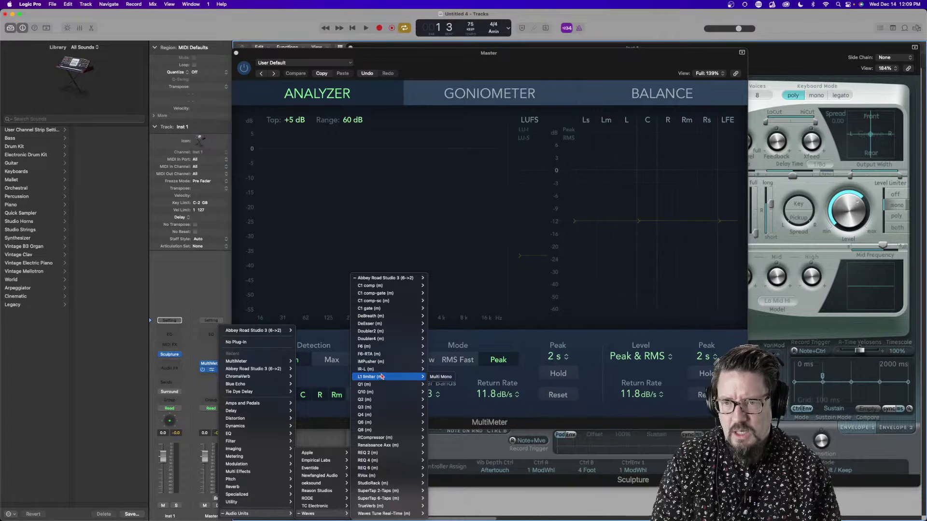
mouse_move(381, 372)
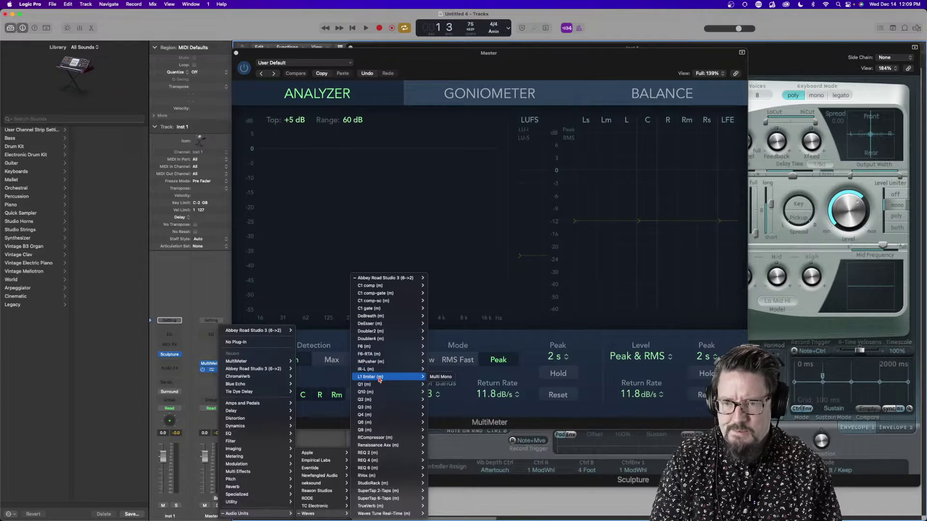
mouse_move(399, 506)
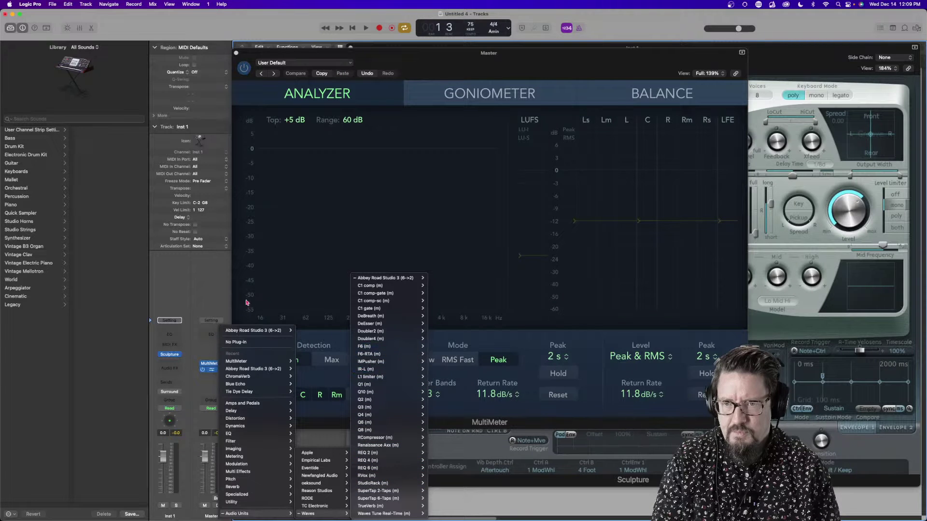
left_click(196, 285)
Remove Abbey Road Studio 3 from the Master channel and look through the Waves plug-ins offered for the empty slot
left_click(215, 364)
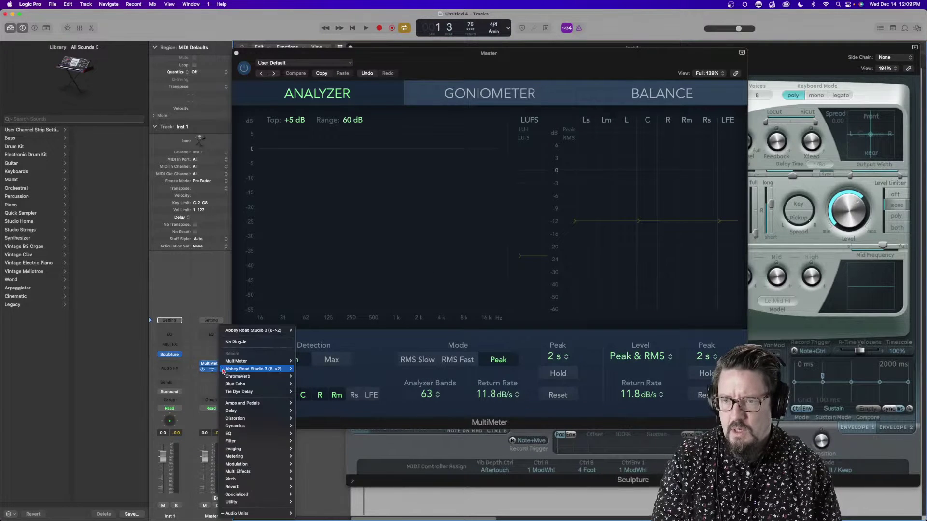
left_click(229, 361)
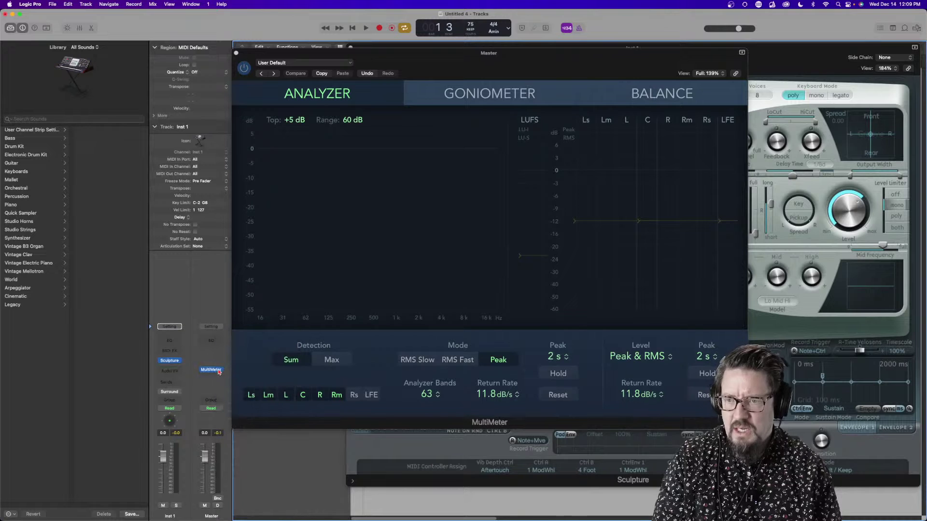
left_click(220, 376)
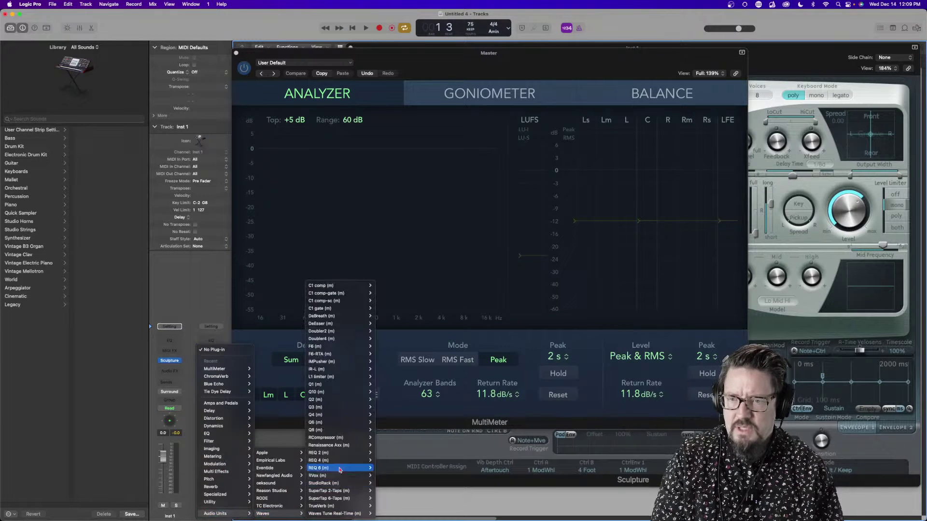
mouse_move(332, 370)
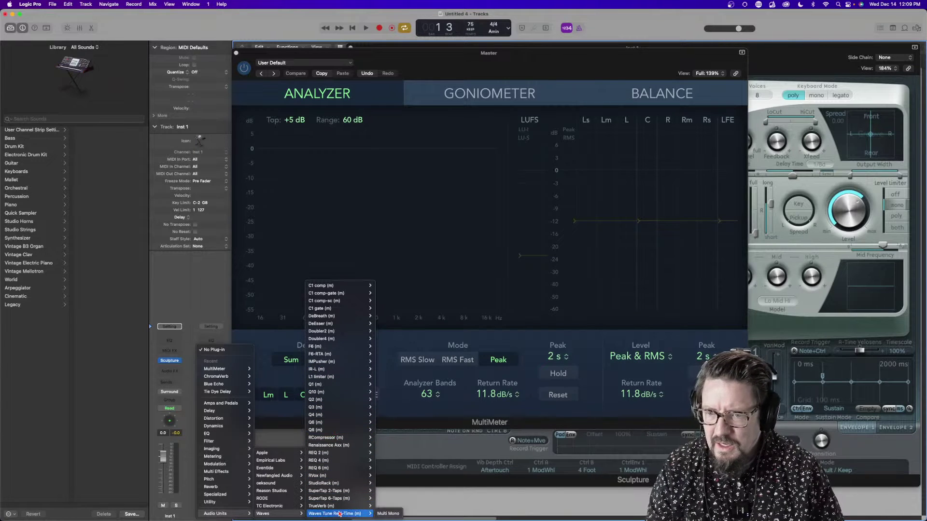
key("Escape")
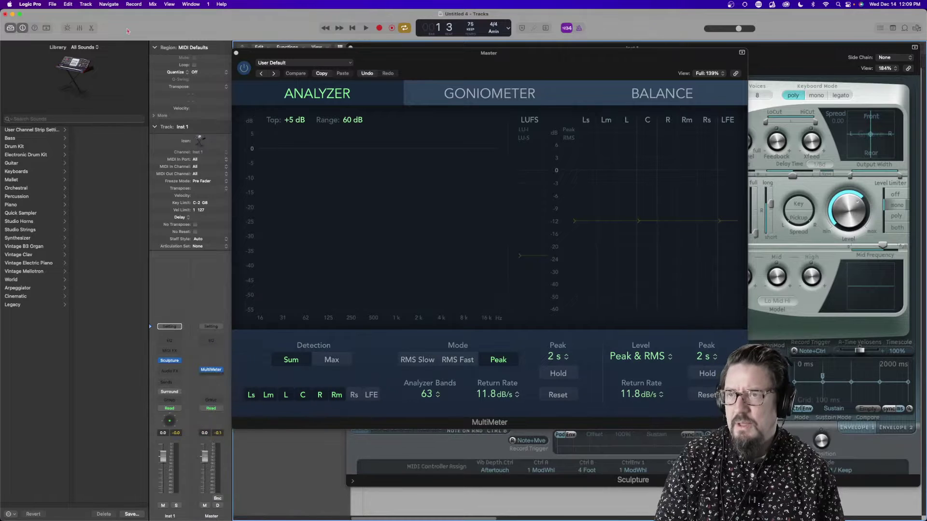
Set the project's surround format to 5.1 (ITU 775), convert the surround plug-ins and close the project settings
left_click(52, 4)
mouse_move(71, 127)
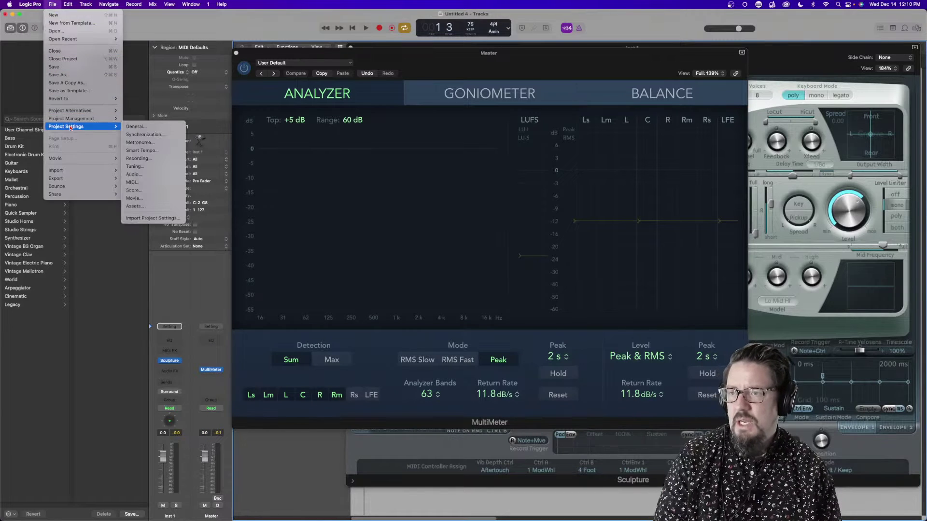
left_click(153, 174)
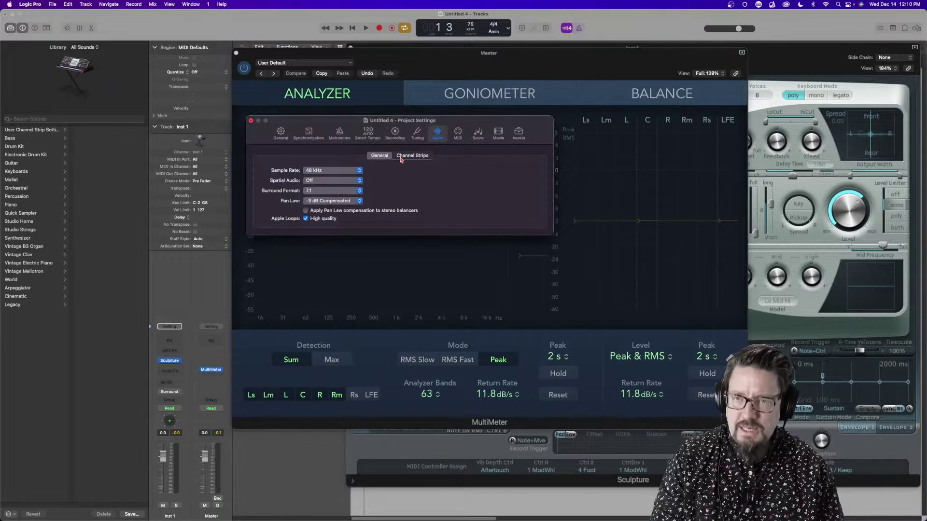
left_click(336, 190)
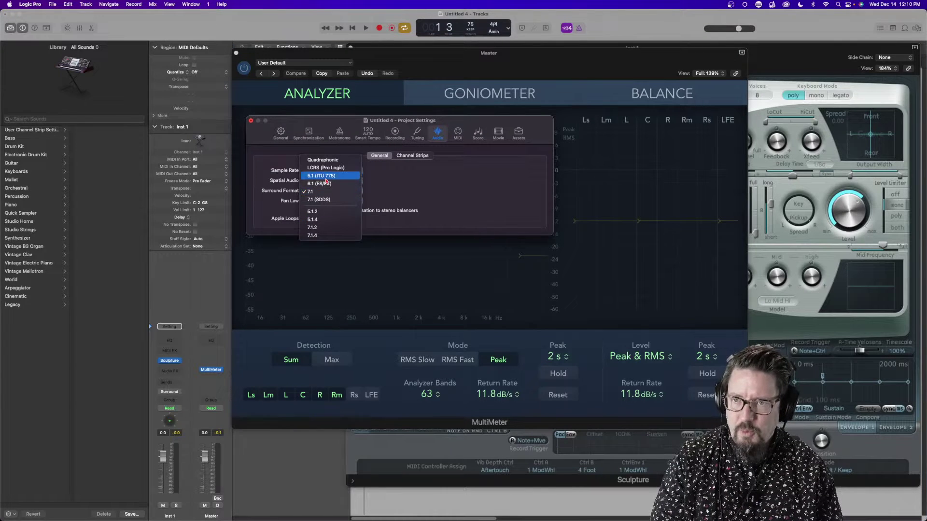
left_click(327, 176)
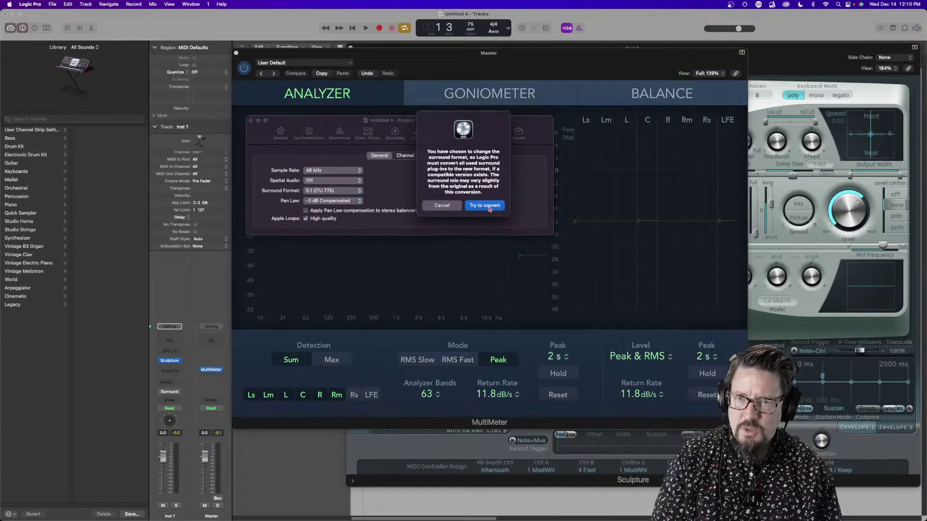
left_click(485, 206)
left_click(251, 120)
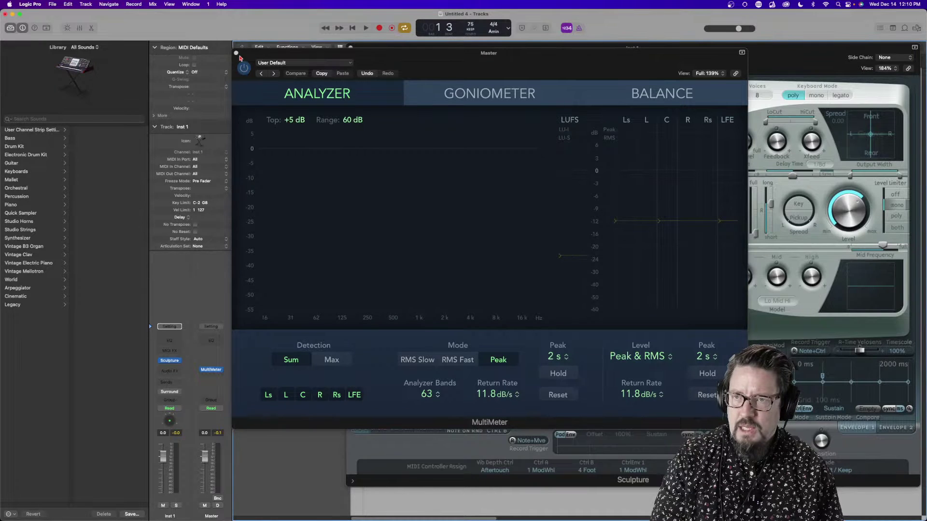
Close the MultiMeter window and insert Abbey Road Studio 3 (6->2) on the Master channel
left_click(236, 52)
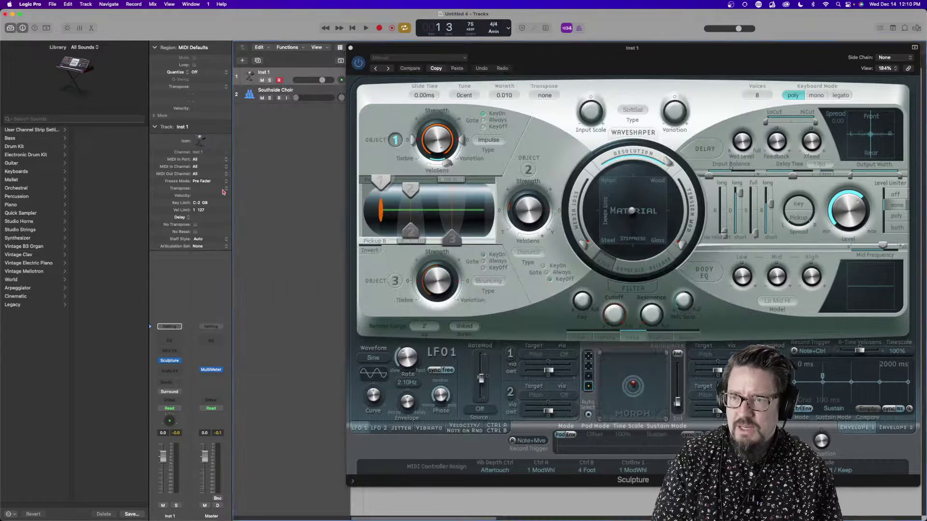
left_click(212, 370)
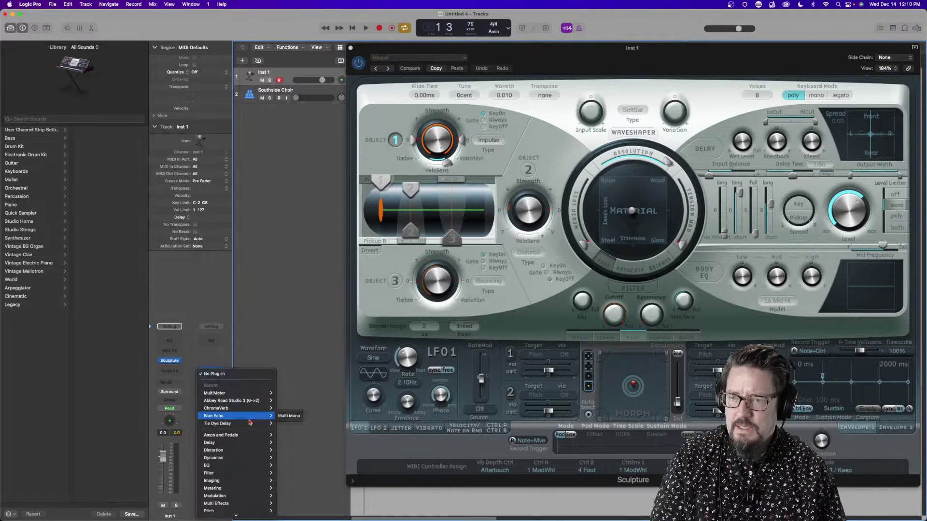
mouse_move(246, 402)
left_click(281, 400)
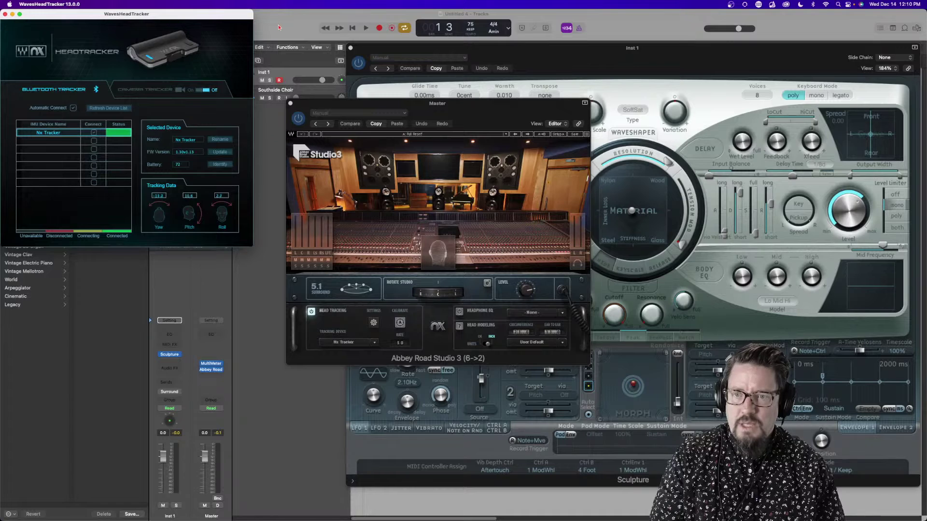
Return to Logic Pro from the WavesHeadTracker app, calibrate Abbey Road Studio 3's head tracking and close the plug-in window
left_click(349, 143)
left_click(387, 295)
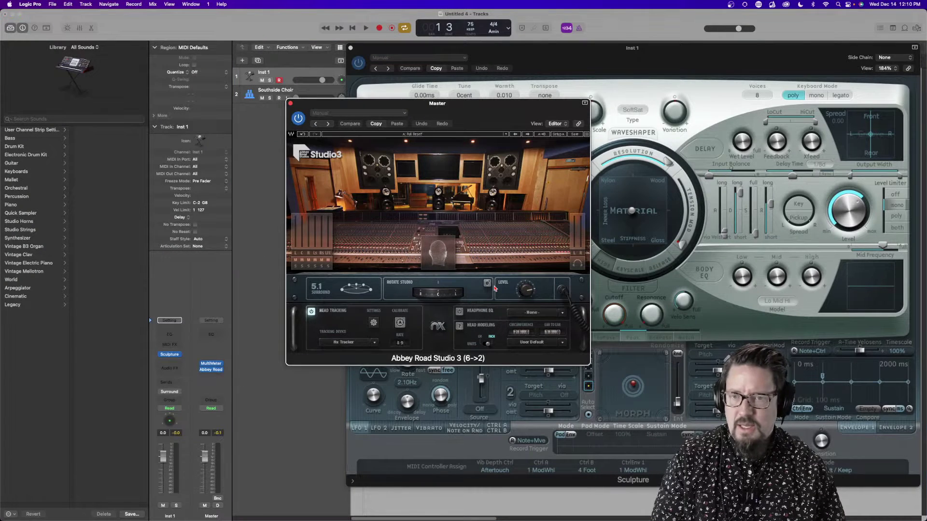
left_click(399, 321)
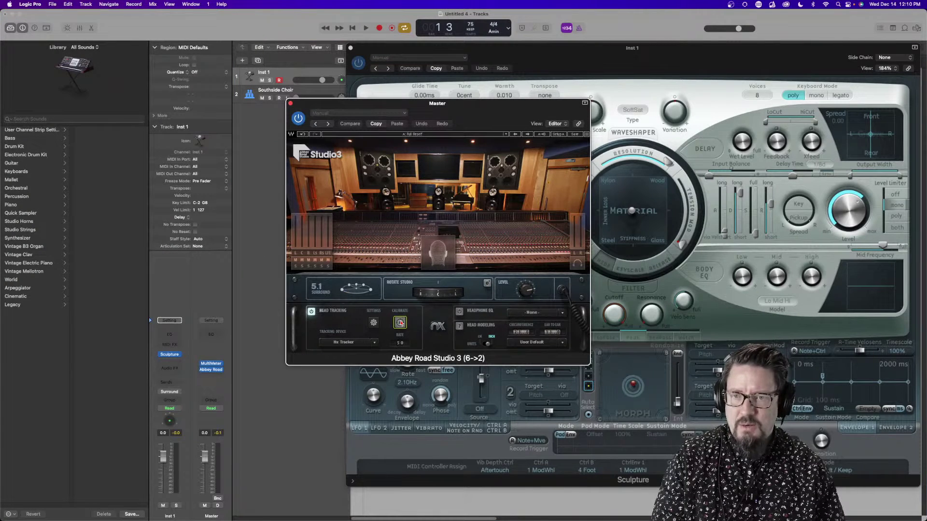
left_click(290, 104)
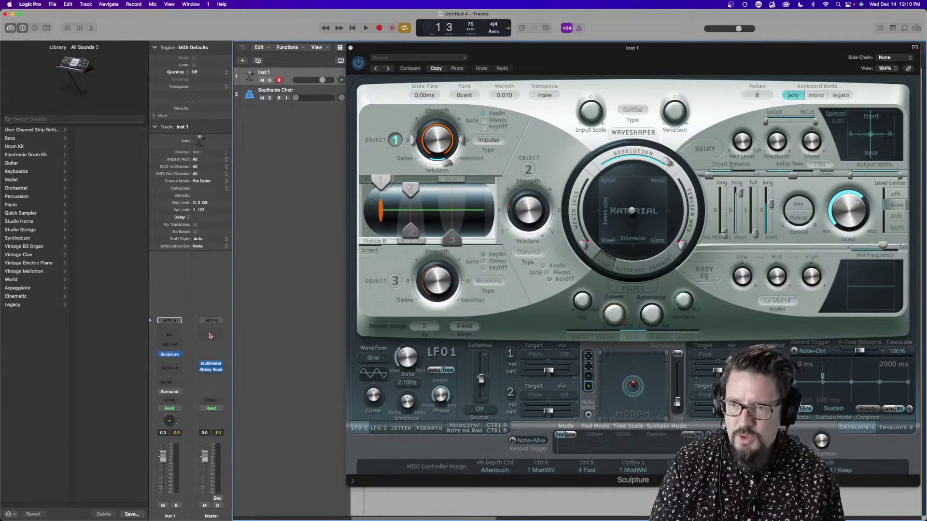
Reopen the Master channel's MultiMeter, shrink its window to 80% and move it clear of the track area
left_click(213, 365)
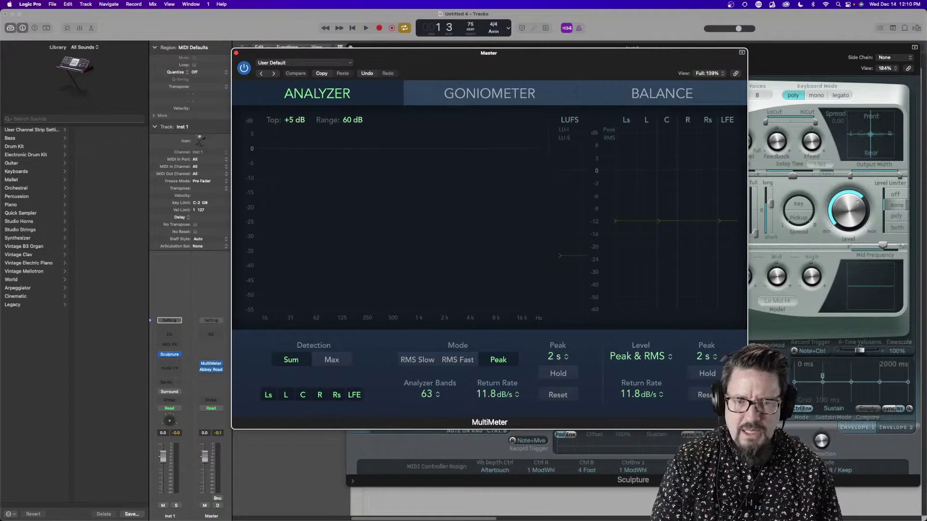
mouse_move(431, 70)
left_mouse_down()
mouse_move(240, 52)
mouse_move(221, 67)
left_mouse_up()
Reopen the Sculpture window on the Inst 1 channel and reposition it over the MultiMeter
left_click(178, 356)
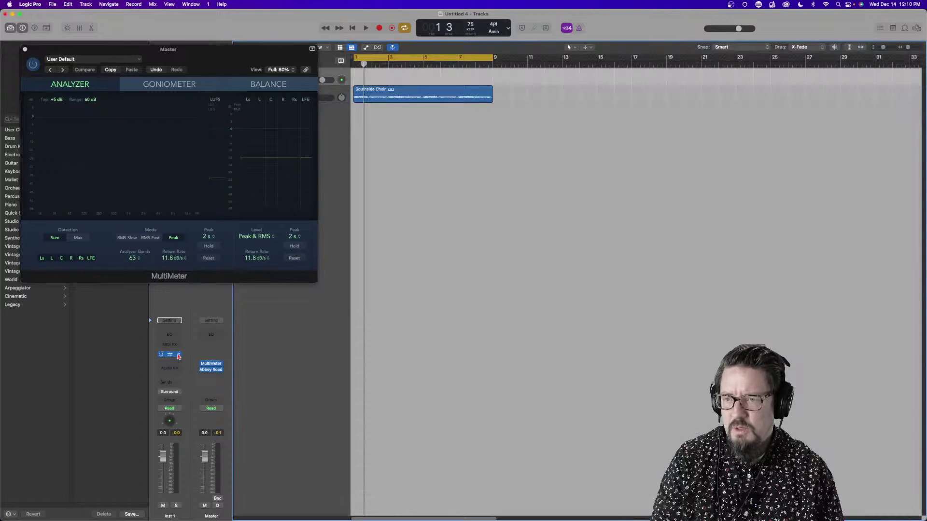
left_click(178, 356)
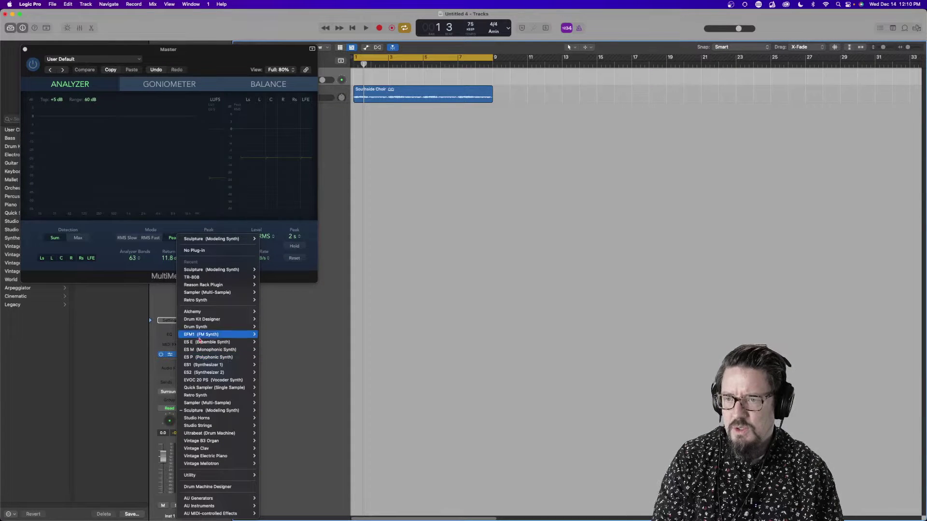
left_click(263, 278)
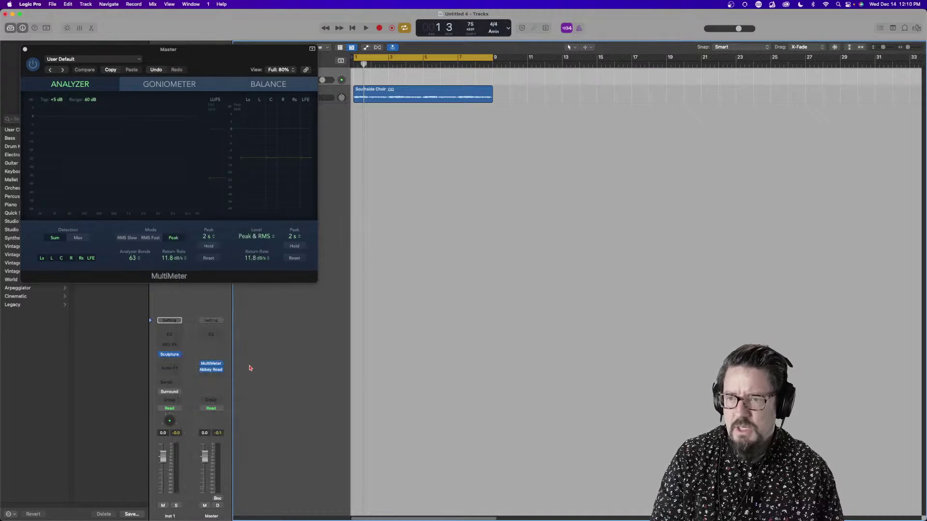
left_click(171, 355)
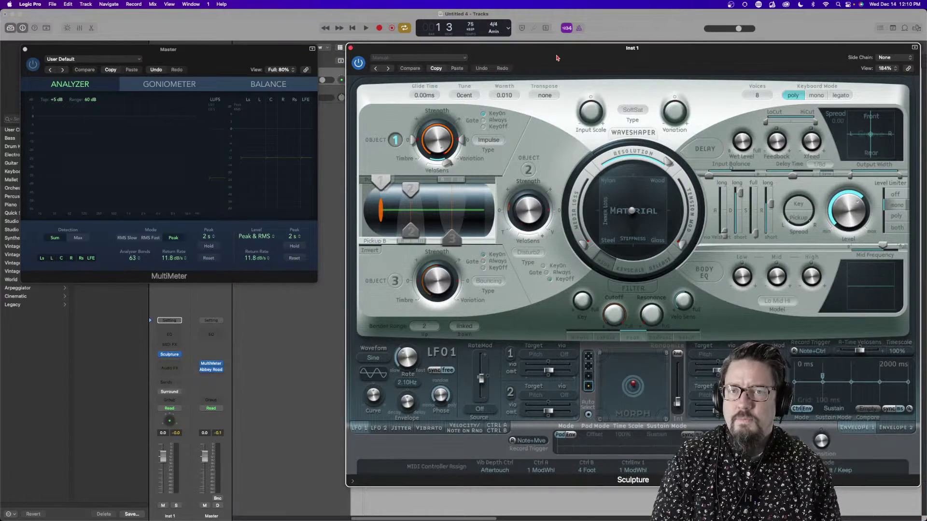
left_click_drag(558, 59, 313, 52)
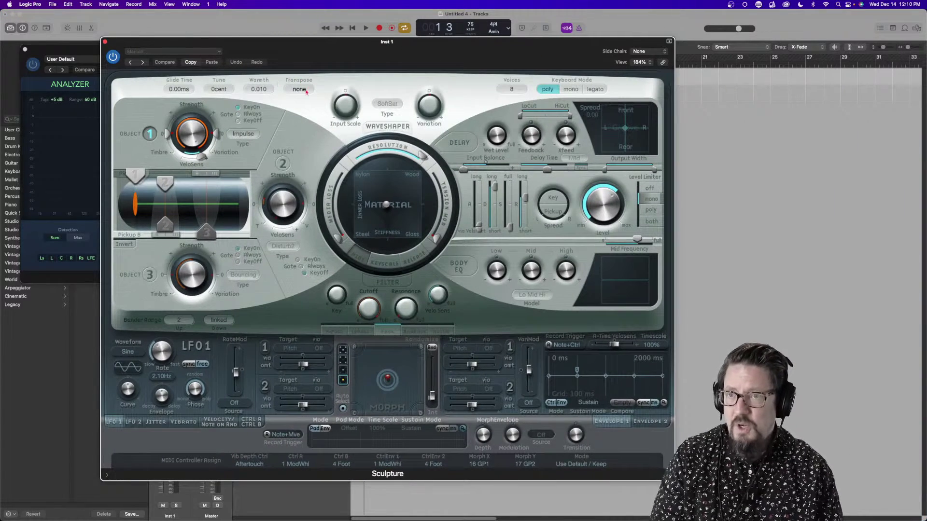
Initialize Sculpture's setting and lower the string's Resolution to about the middle of its range
left_click(198, 52)
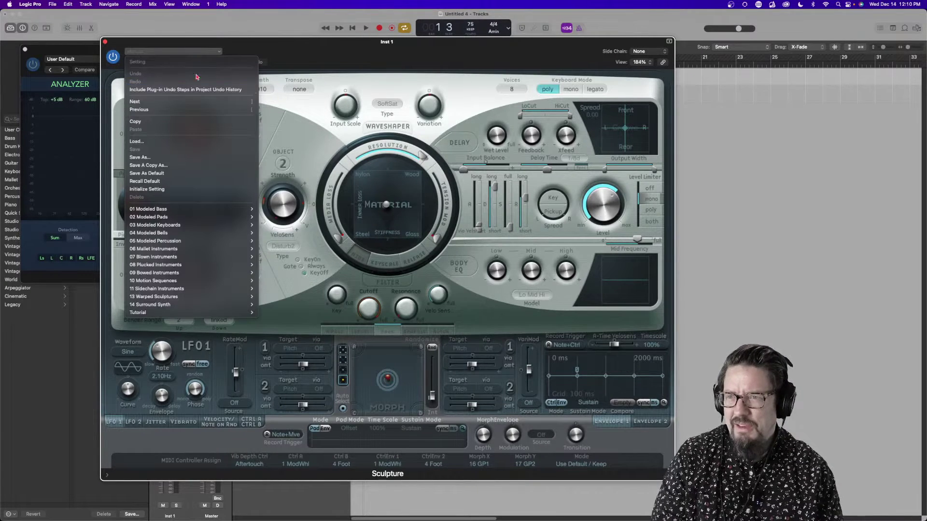
left_click(186, 189)
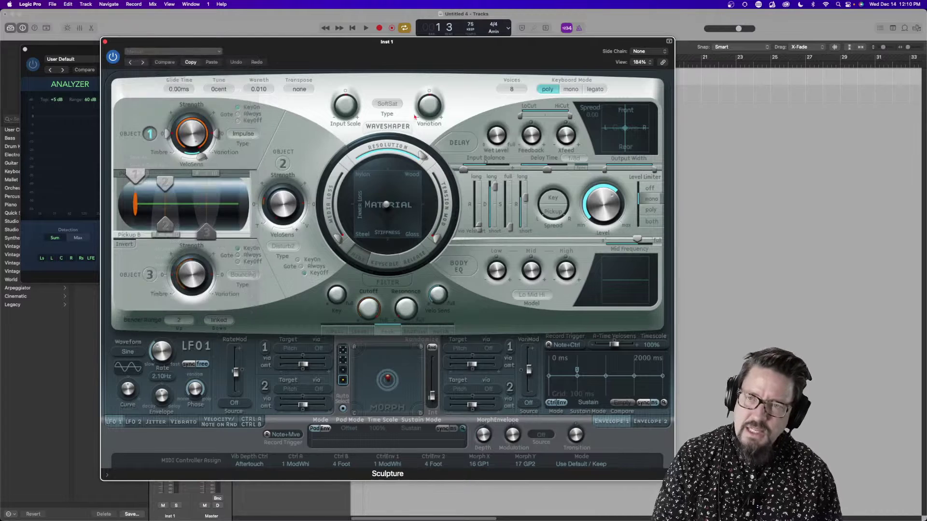
left_click_drag(356, 157, 387, 148)
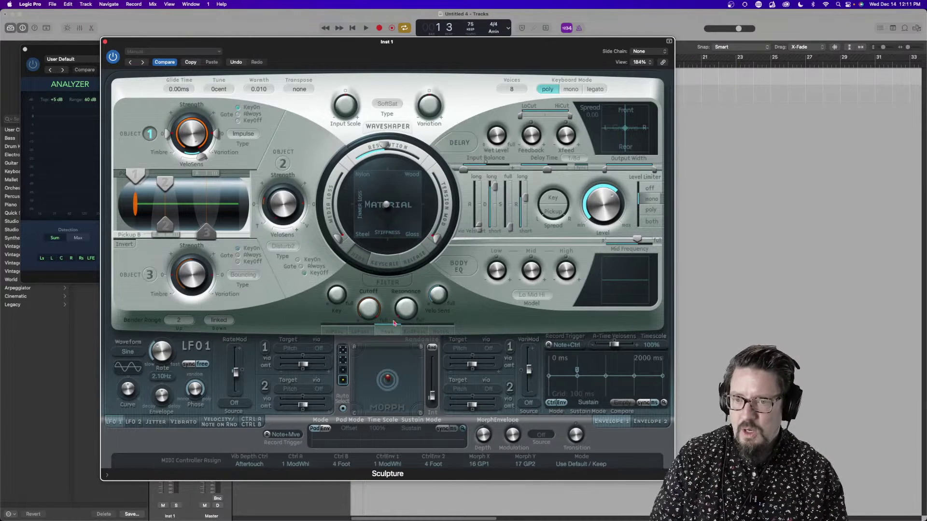
Show Sculpture's extended parameters, set Surround Range to 360° and keep Delay Crossfeed Mode on Left-Right
left_click(106, 475)
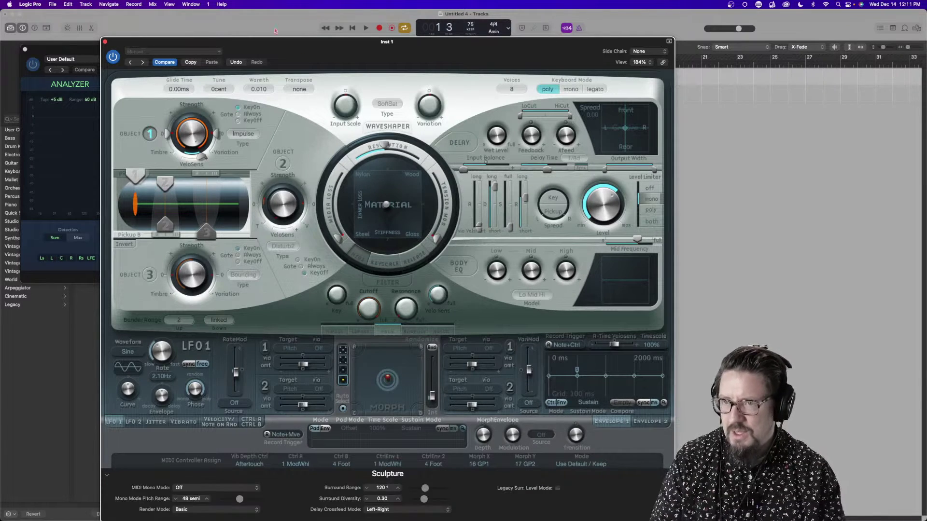
left_click_drag(300, 57, 221, 38)
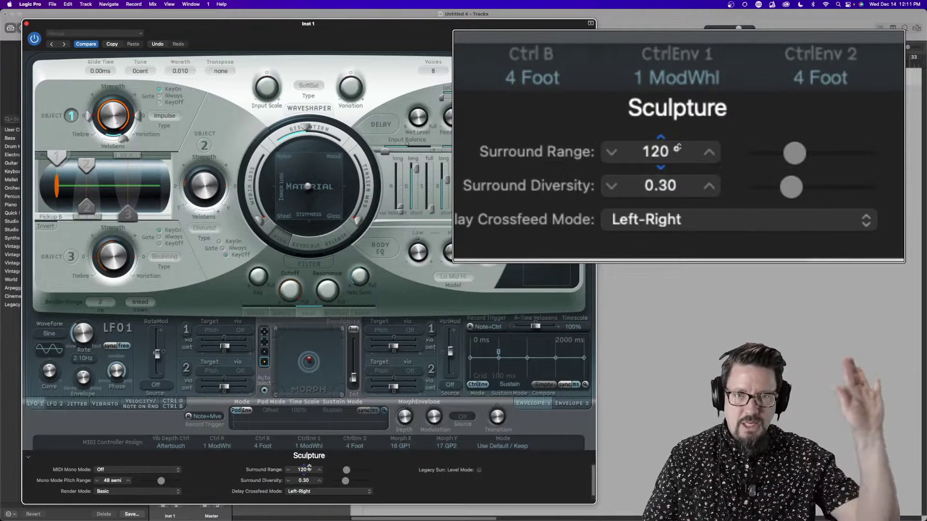
left_click_drag(346, 471, 371, 474)
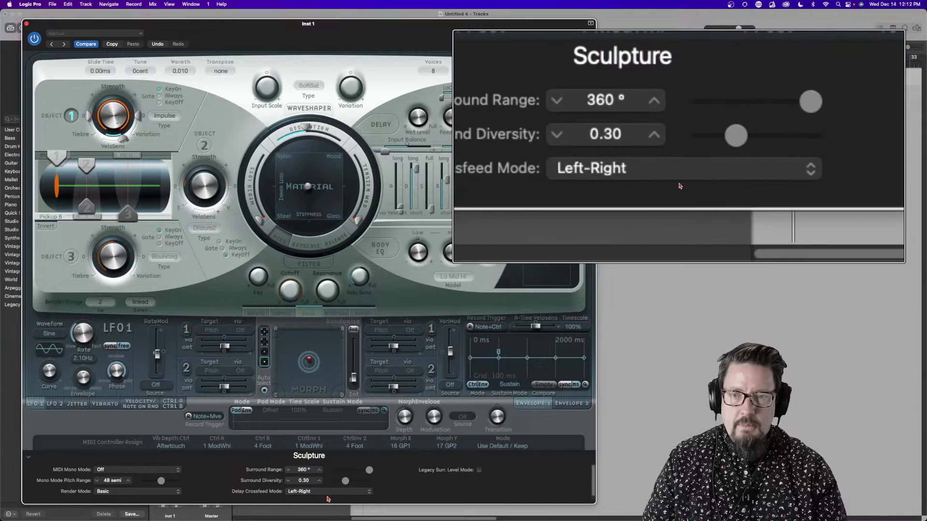
left_click(302, 495)
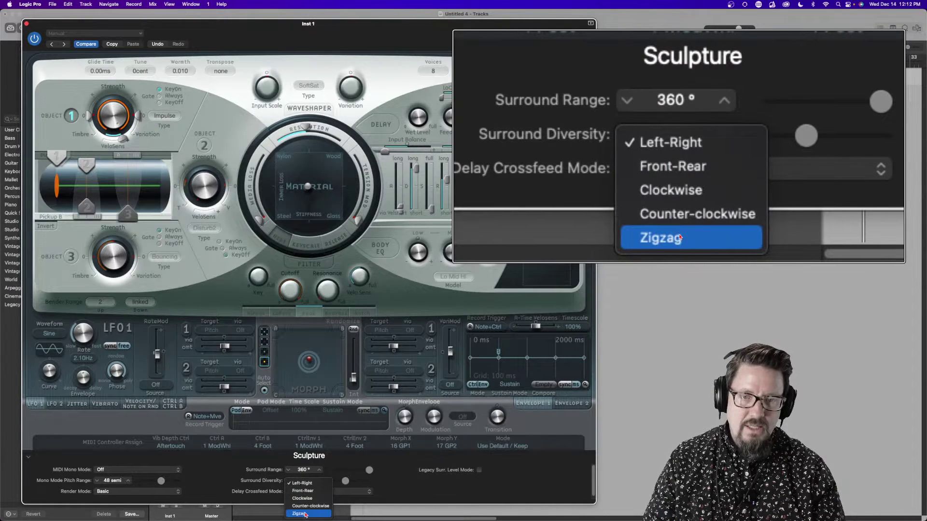
left_click(302, 483)
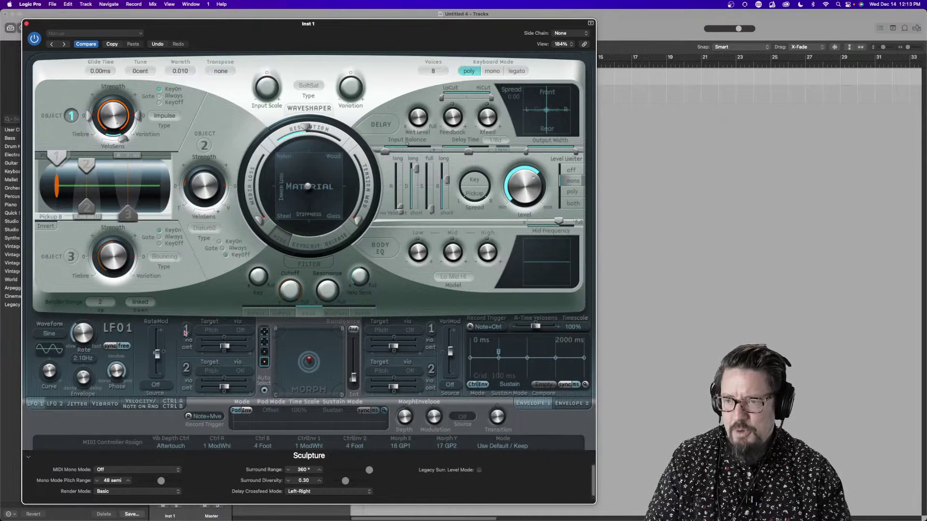
Set LFO 1's first modulation target to PickupA Pan
left_click(211, 331)
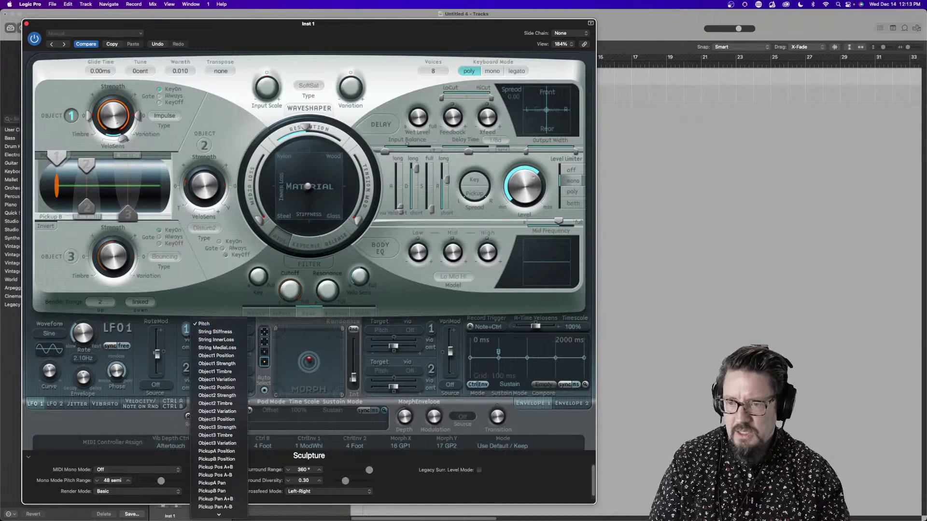
scroll(218, 505, "down", 3)
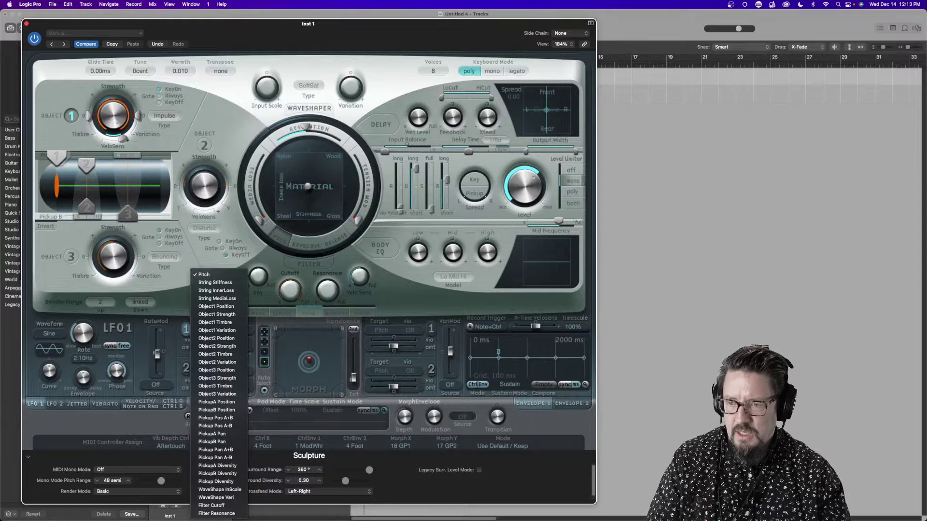
left_click(228, 436)
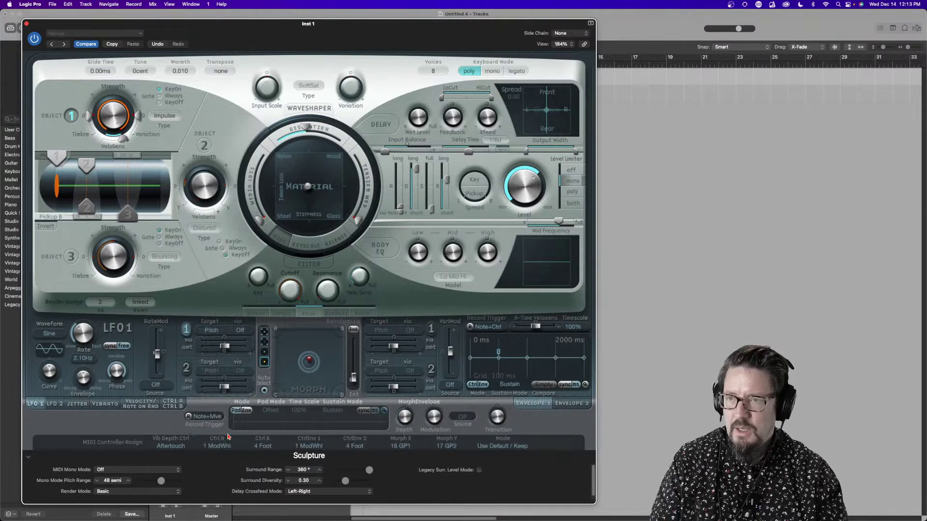
Change Object 1's excitation type to Bow and raise the string's Resolution
left_click(175, 119)
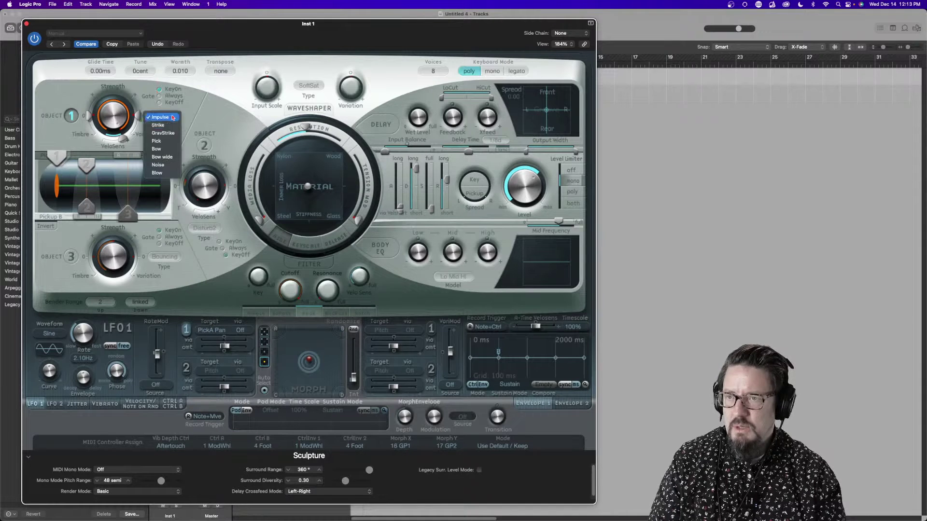
left_click(165, 151)
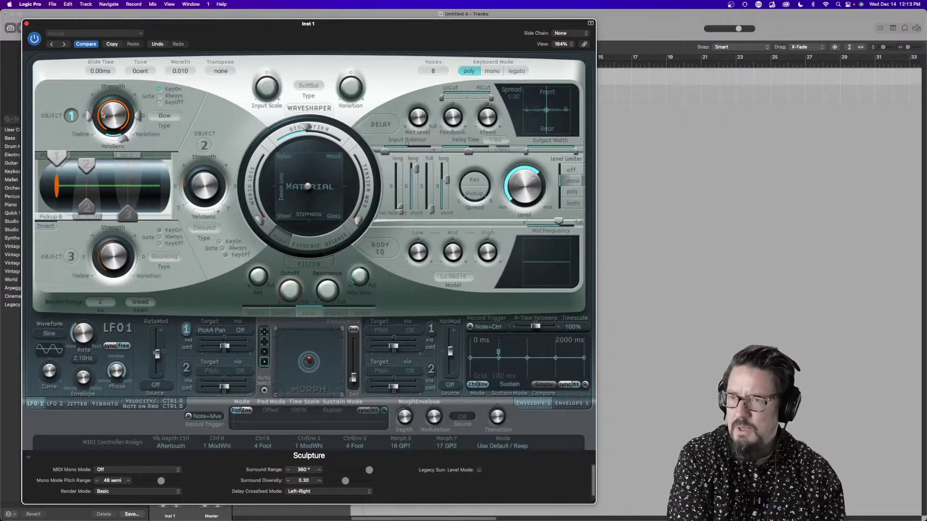
left_click_drag(312, 128, 324, 133)
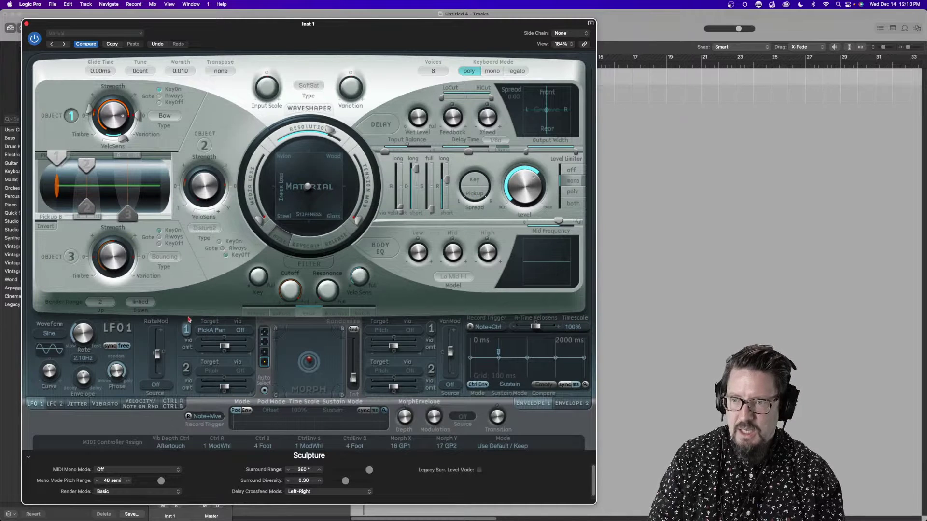
Raise LFO 1's modulation amount on PickupA Pan, with a Saw waveform and a rate of 0.38 Hz
left_click_drag(225, 348, 246, 346)
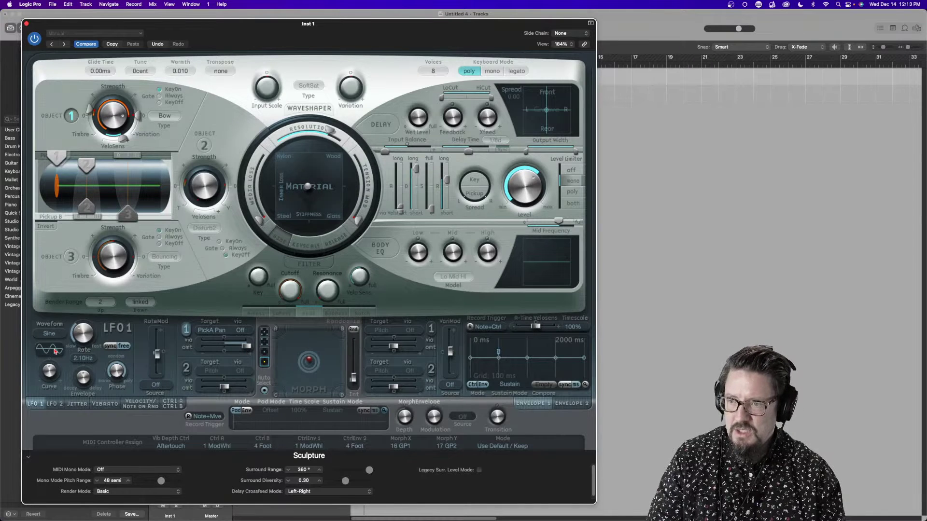
left_click(52, 334)
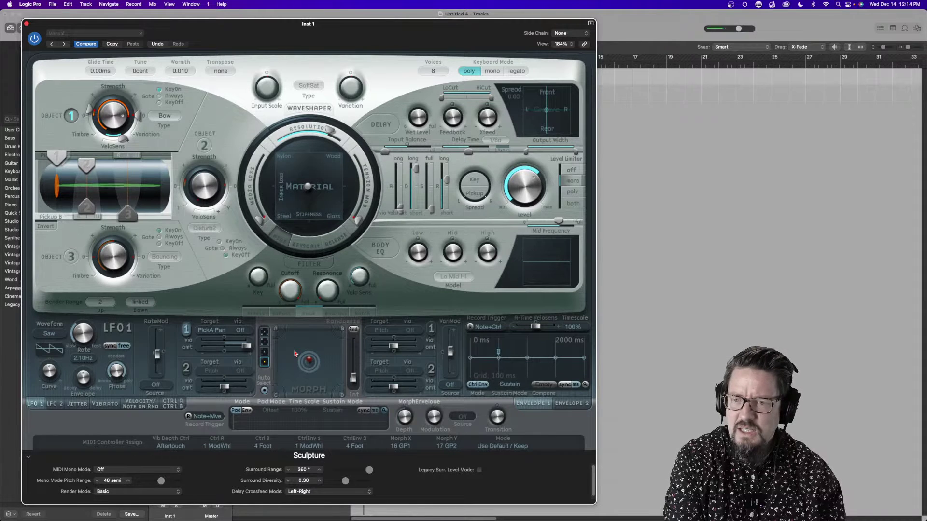
left_click_drag(79, 333, 81, 344)
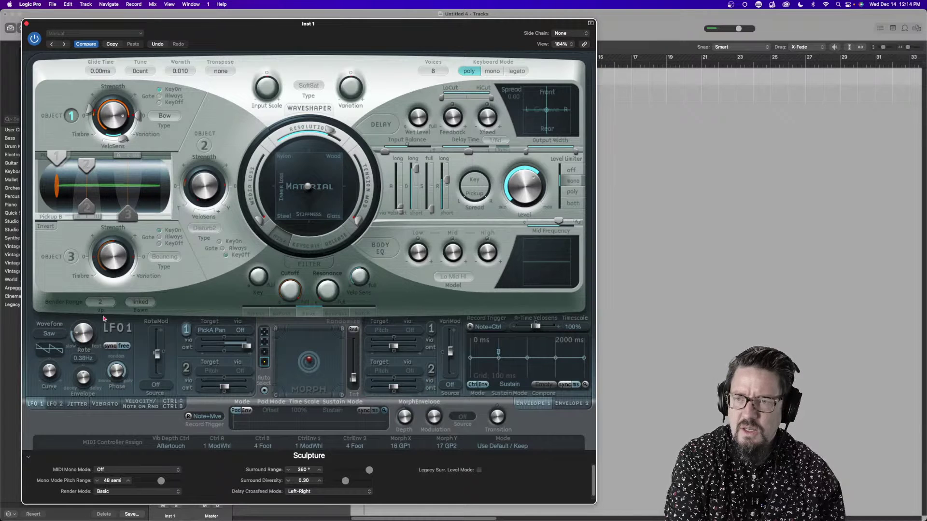
Arrange the Sculpture and MultiMeter windows side by side so that they do not overlap
left_click_drag(431, 208, 431, 165)
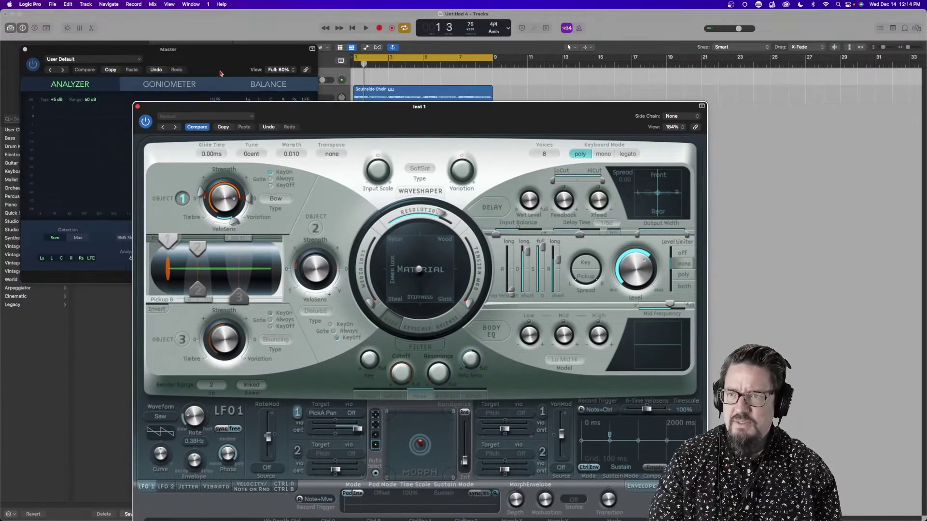
left_click(206, 60)
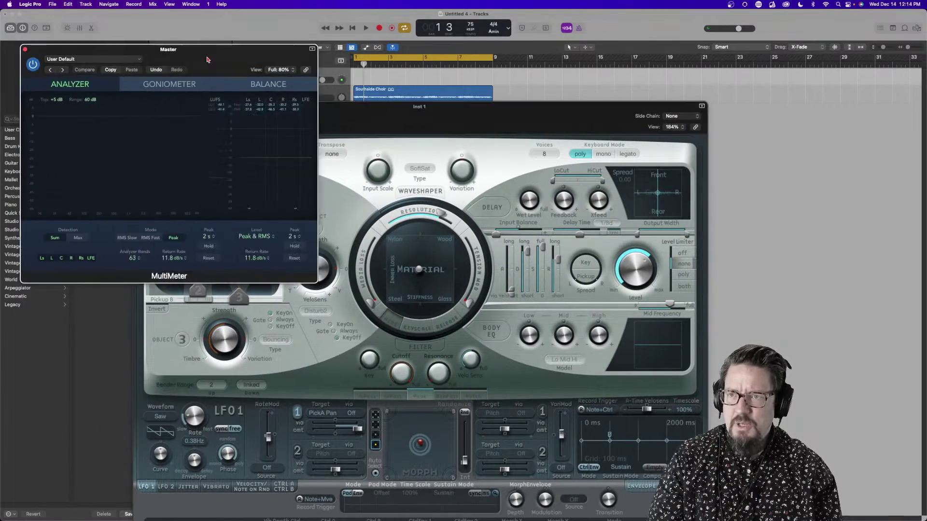
left_click_drag(207, 59, 780, 71)
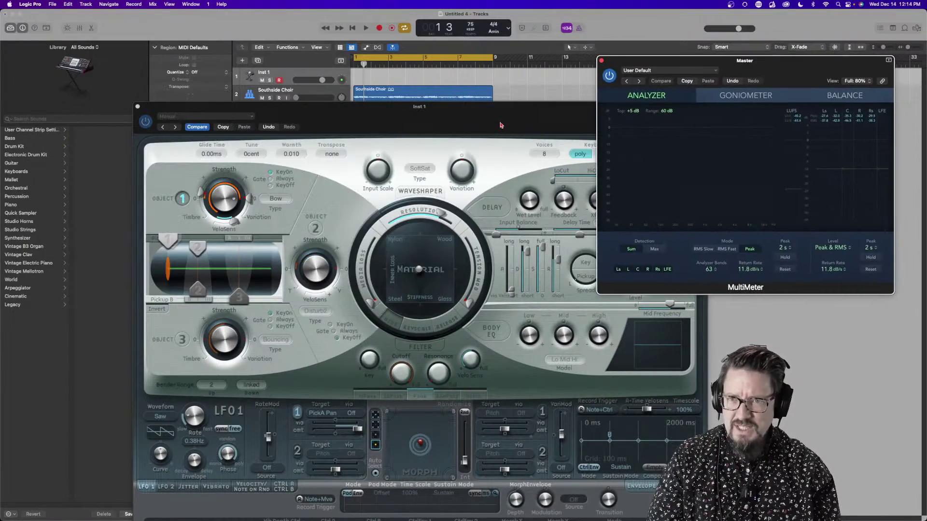
left_click_drag(500, 125, 375, 64)
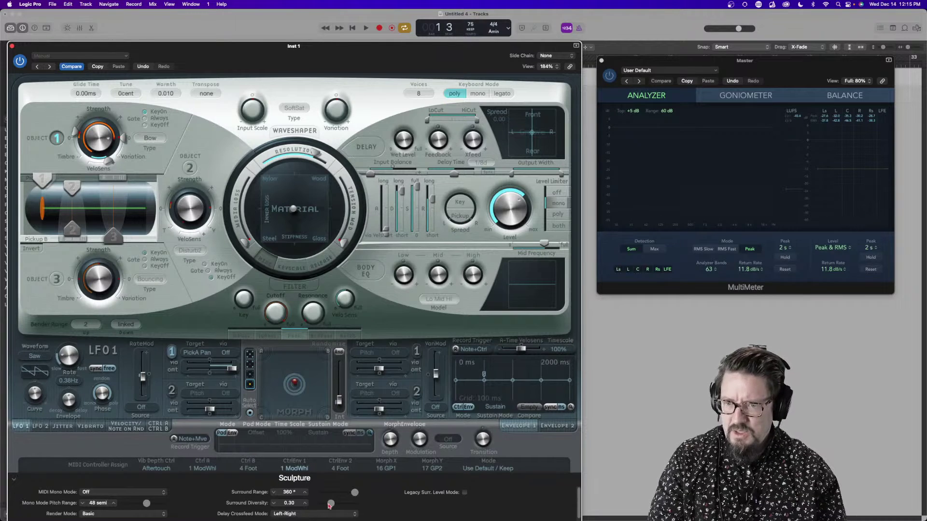
Try a Surround Diversity of 0.00, return it to 0.30 and raise Sculpture's output Level
left_click_drag(331, 504, 304, 506)
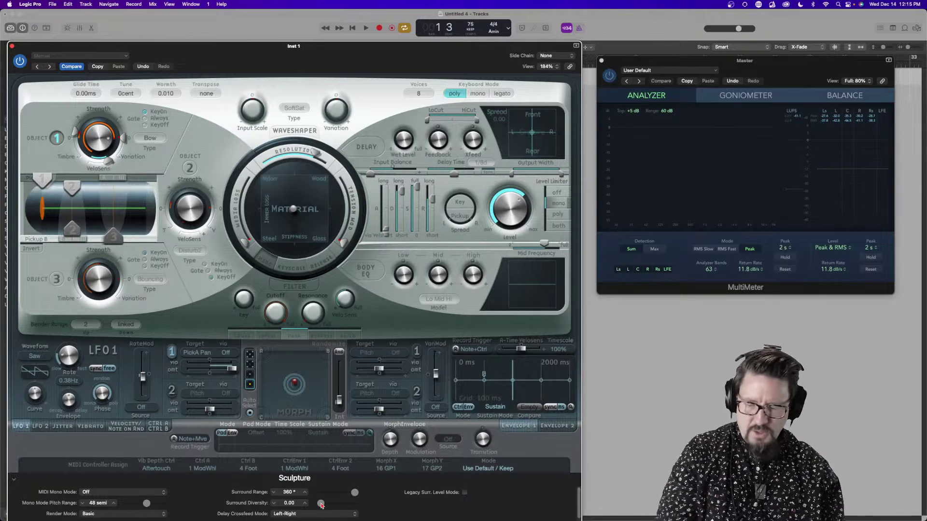
scroll(321, 505, "up", 3)
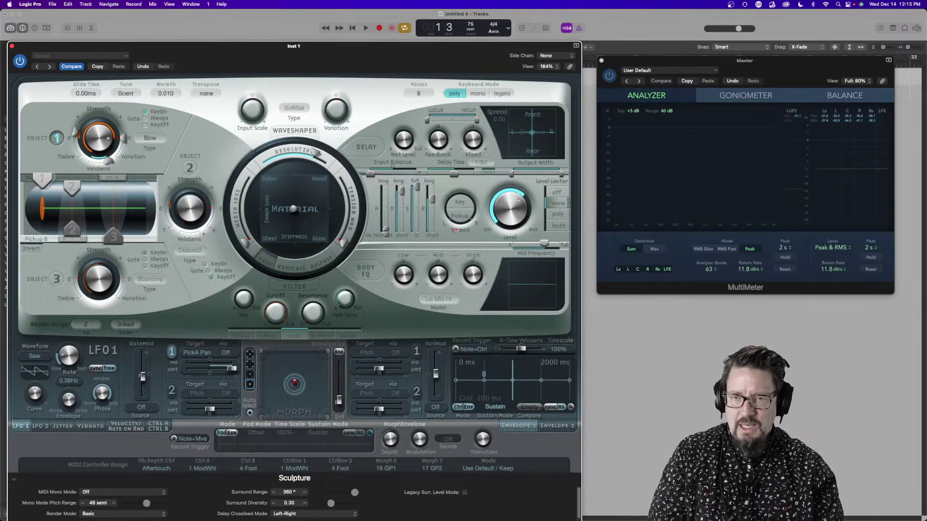
left_click_drag(462, 219, 462, 202)
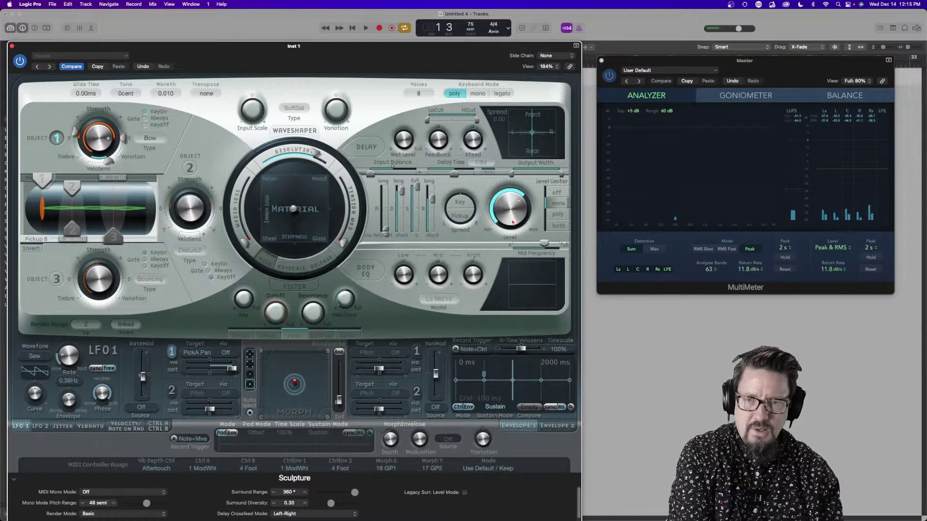
left_click_drag(512, 218, 513, 214)
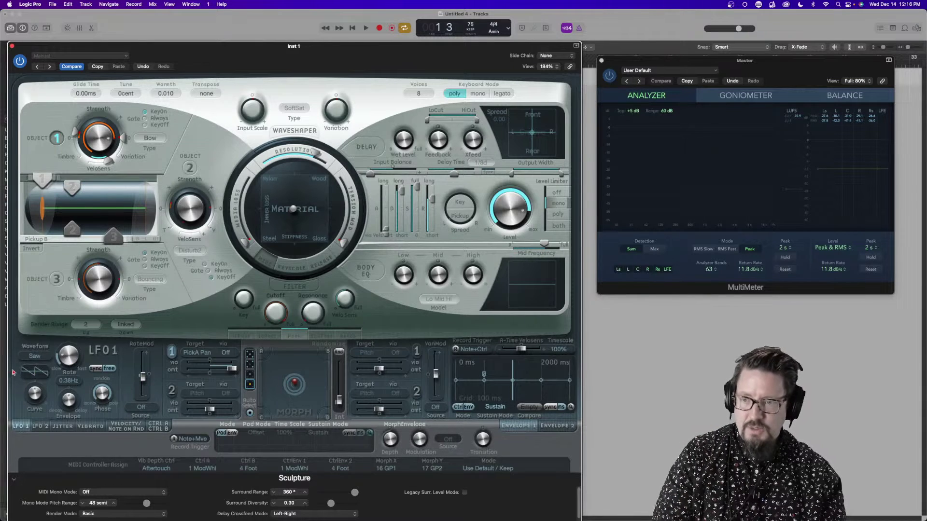
Turn off LFO 1's first modulation slot and set Jitter 1's first target to PickupA Pan
left_click(172, 354)
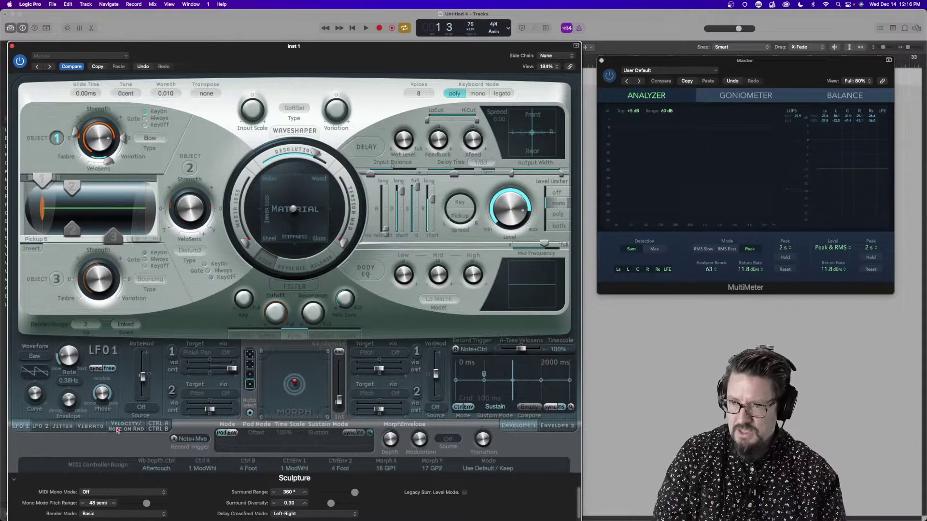
left_click(64, 427)
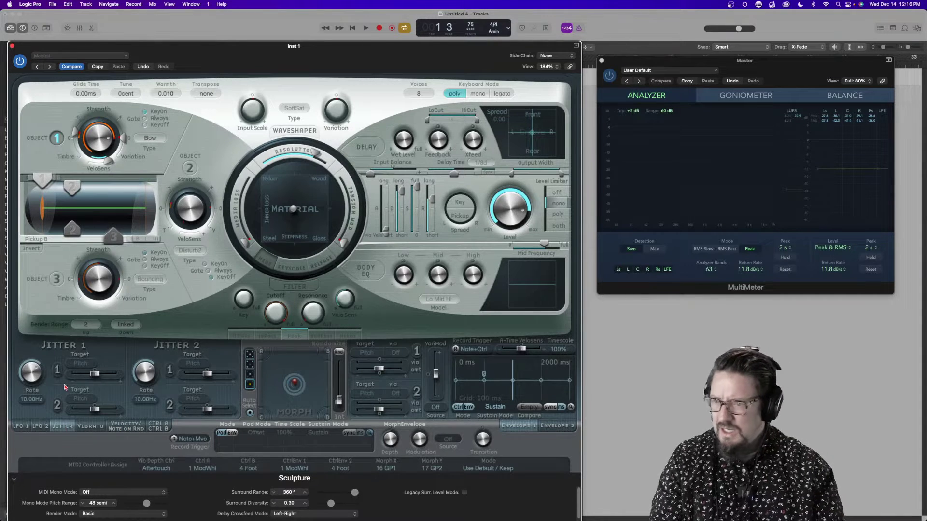
left_click(80, 364)
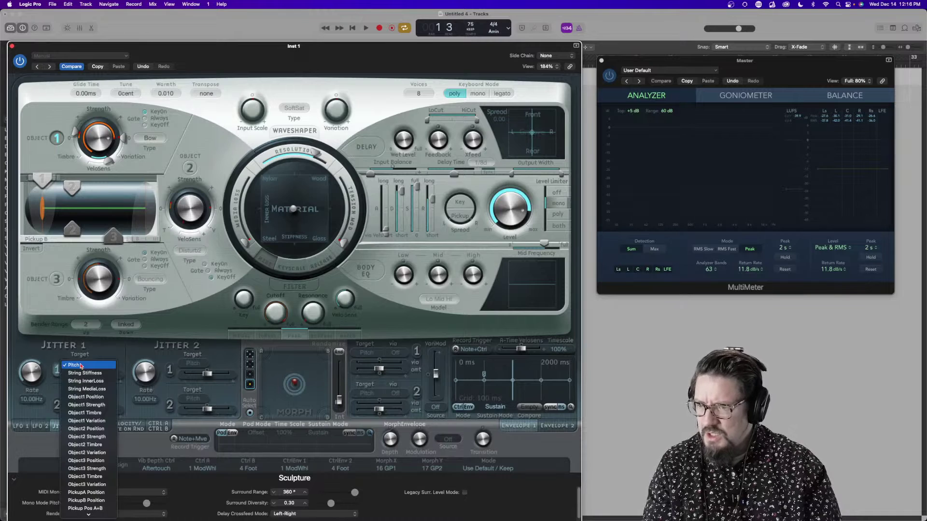
scroll(87, 434, "down", 3)
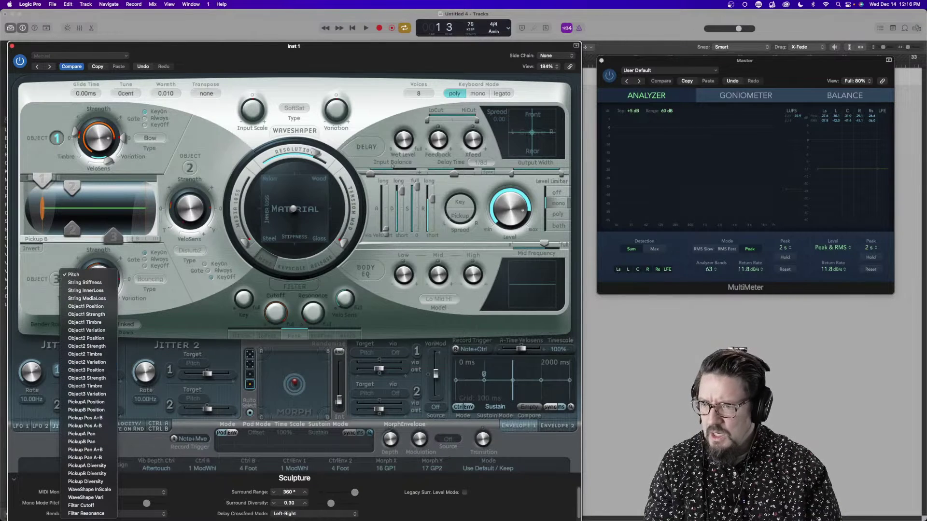
left_click(95, 435)
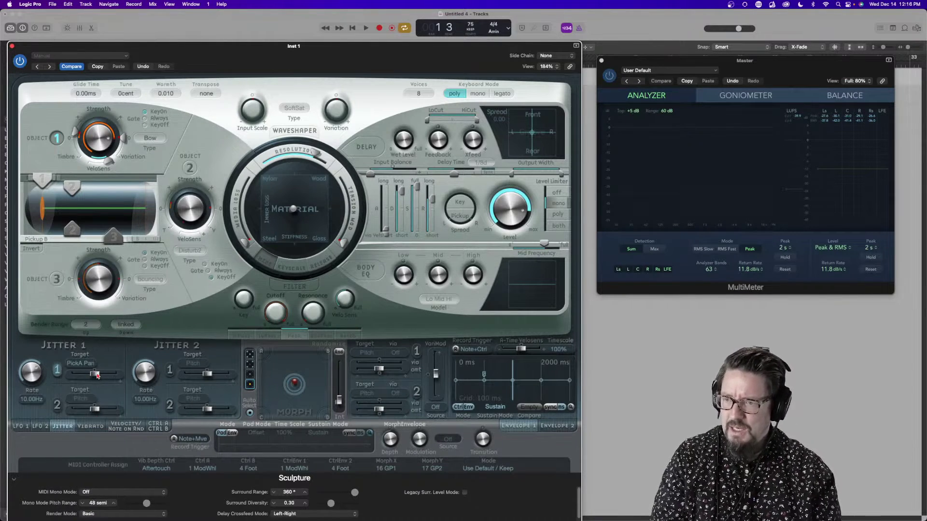
Raise Jitter 1's modulation amount on PickA Pan and set its rate to 4.300 Hz
left_click_drag(96, 373, 108, 377)
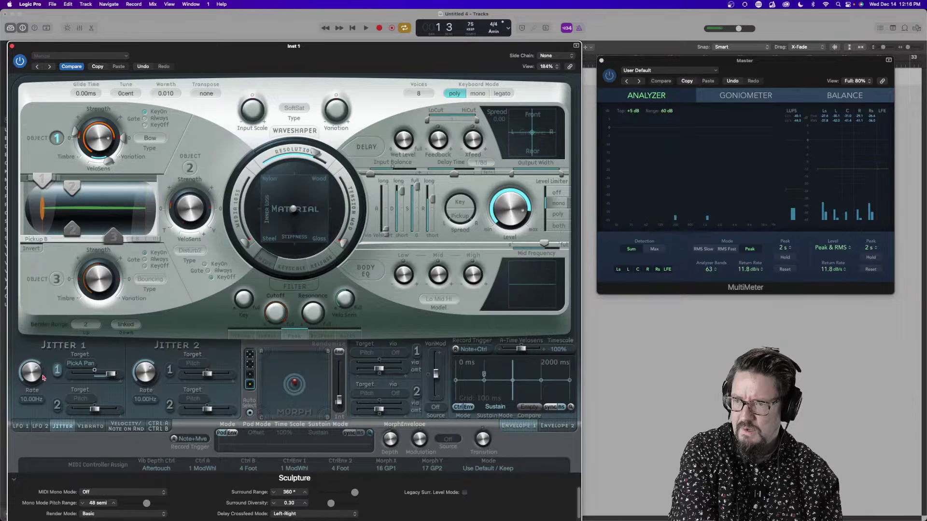
mouse_move(33, 375)
left_mouse_down()
mouse_move(28, 383)
mouse_move(26, 365)
mouse_move(28, 383)
left_mouse_up()
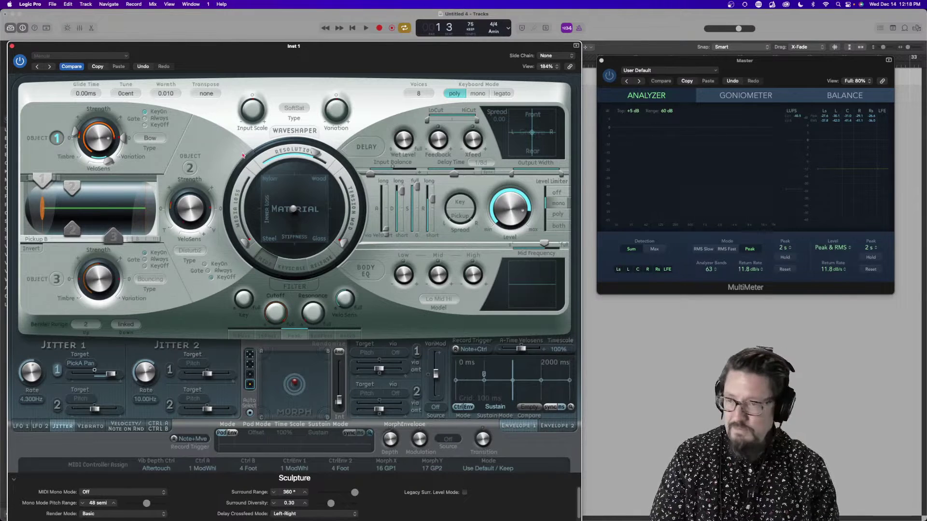
Turn off Object 1, turn on Object 2 and change its type first to Blow, finally to External
left_click(56, 138)
mouse_move(199, 55)
left_mouse_down()
mouse_move(209, 149)
mouse_move(206, 317)
mouse_move(224, 207)
mouse_move(191, 31)
left_mouse_up()
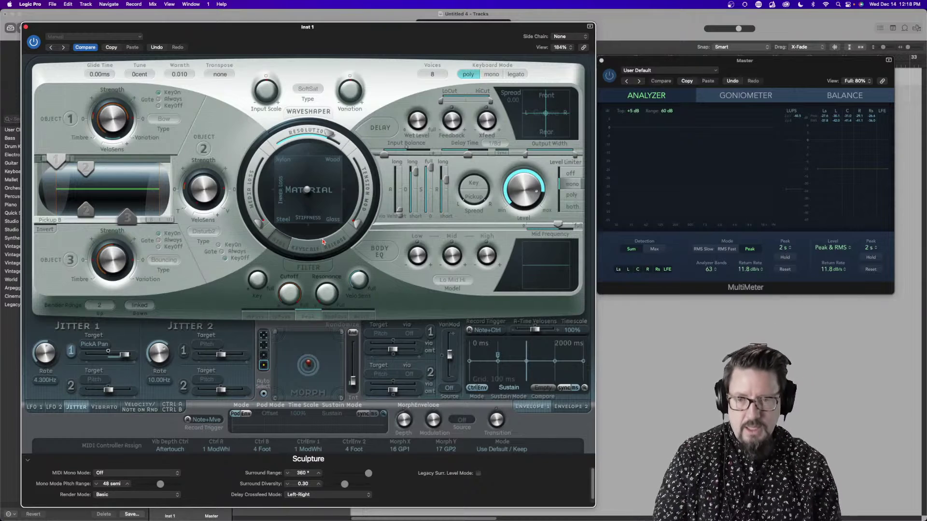
left_click(201, 149)
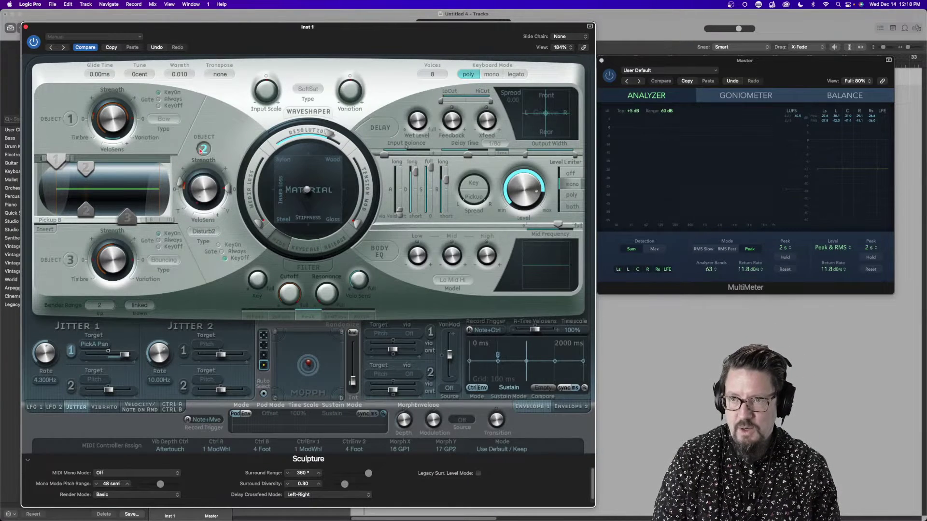
left_click(214, 231)
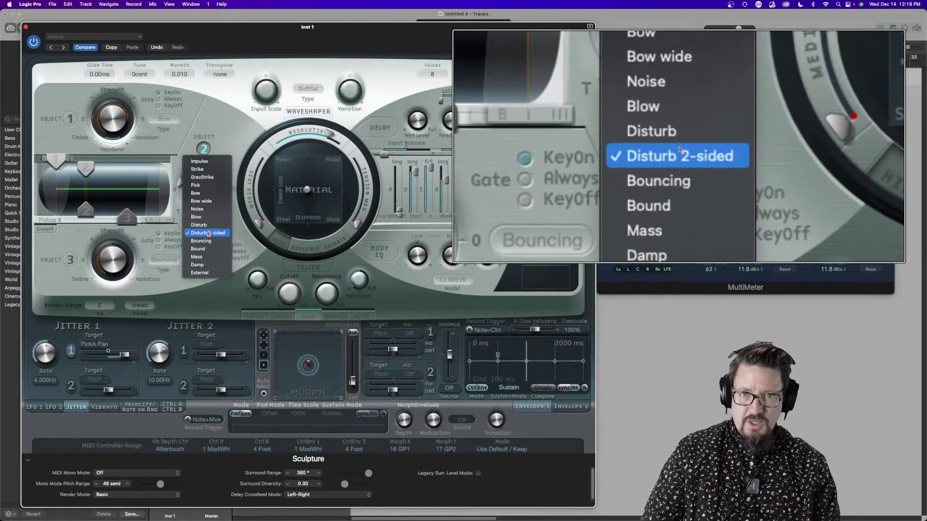
left_click(200, 217)
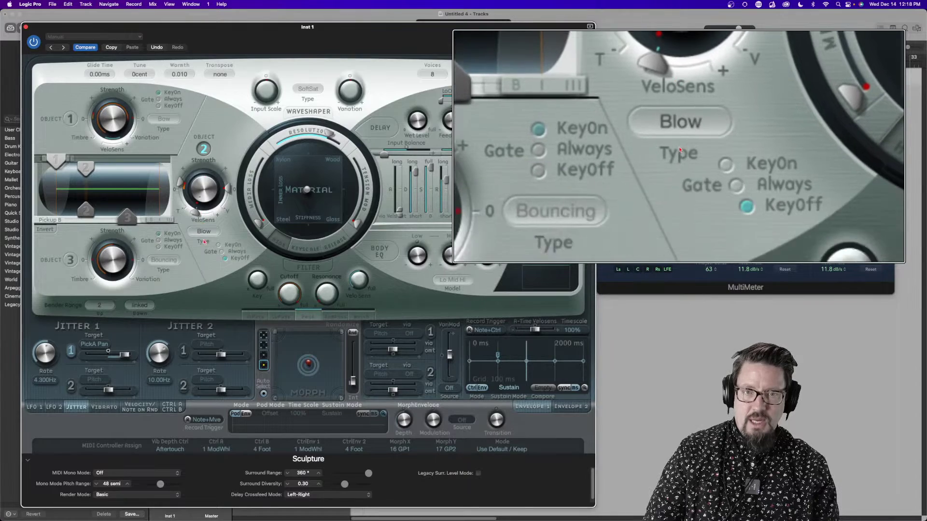
left_click(204, 232)
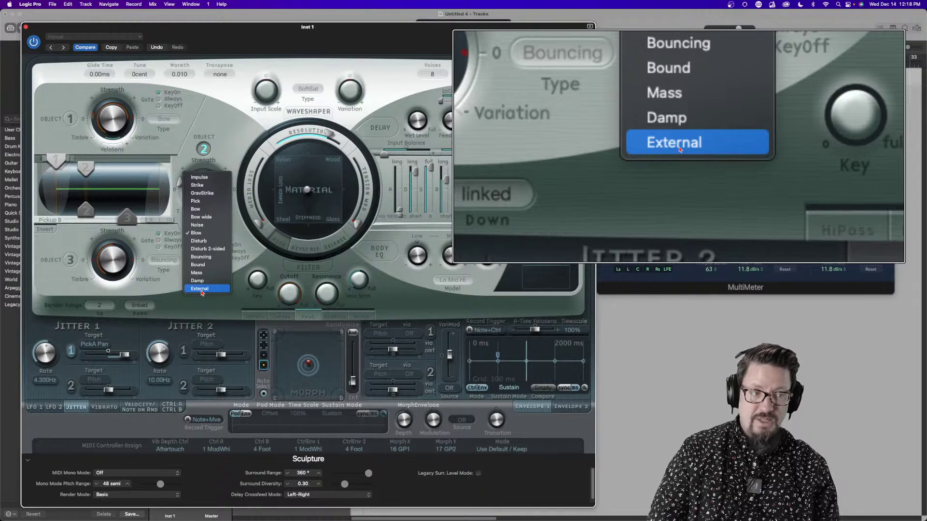
left_click(201, 289)
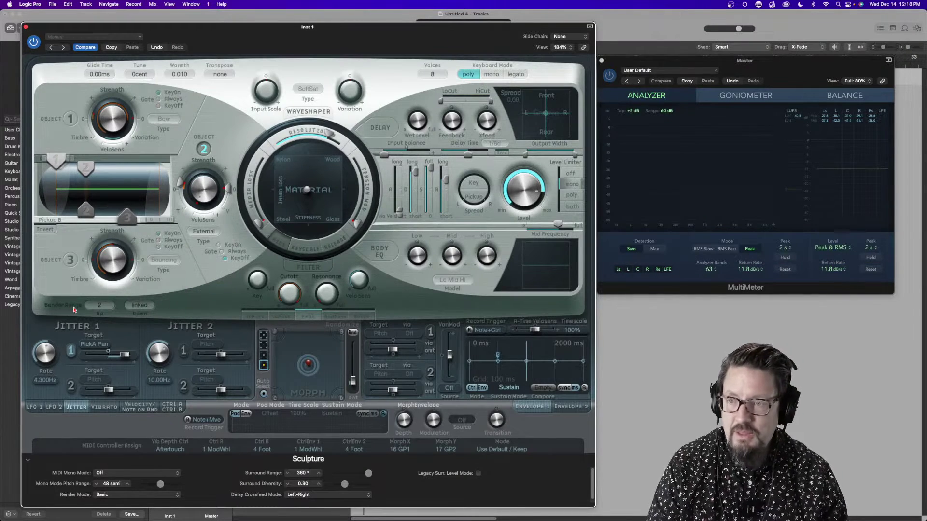
Check the types available for Object 3 and Object 1, leaving both objects switched off
left_click(71, 260)
left_click(163, 260)
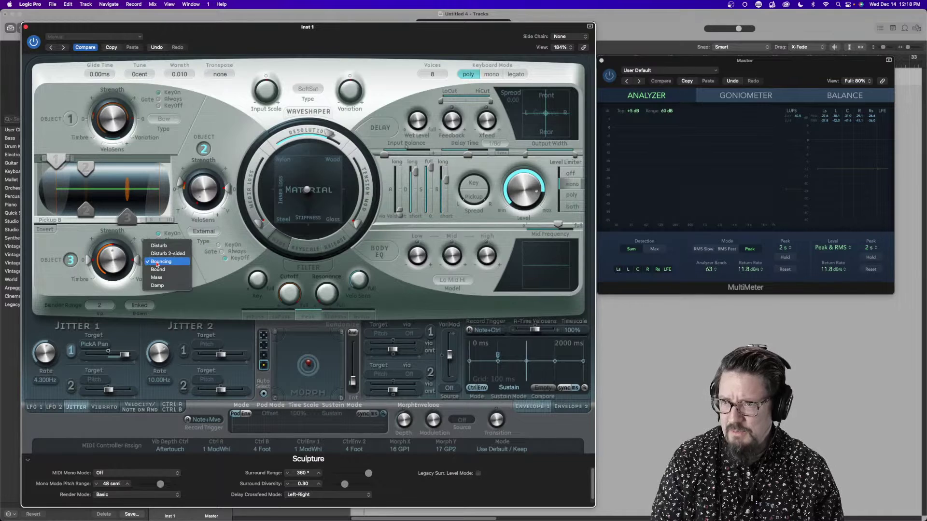
left_click(210, 280)
left_click(71, 260)
left_click(160, 120)
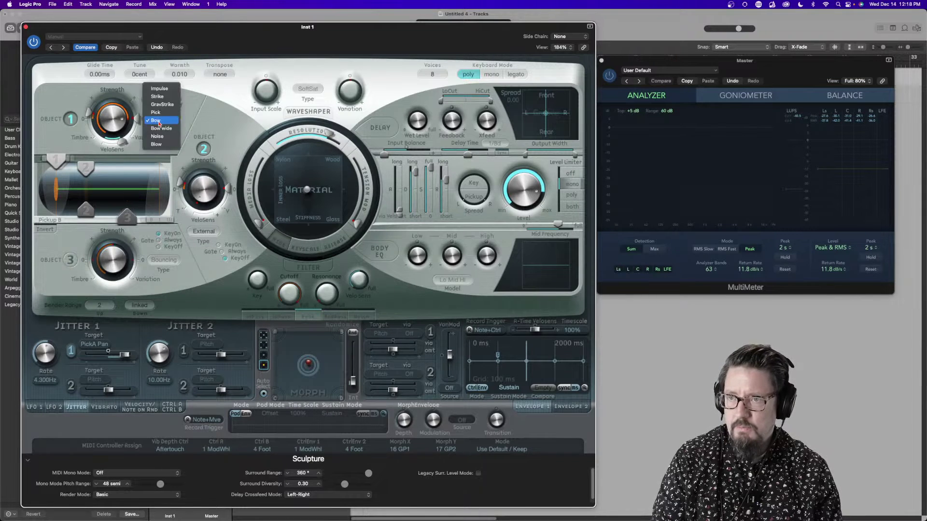
left_click(69, 119)
left_click(69, 119)
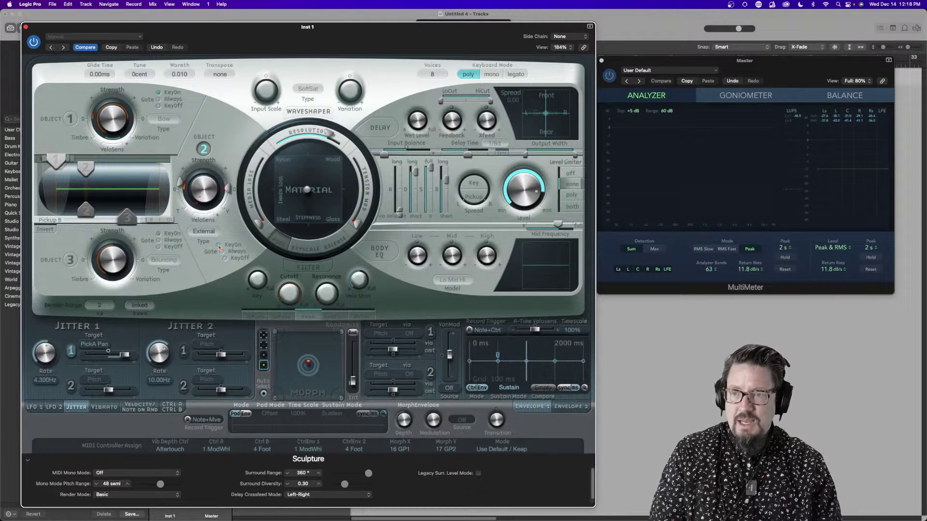
Set Object 2's gate to KeyOn, assign Bus 4 as Sculpture's side chain and close its window
left_click(570, 36)
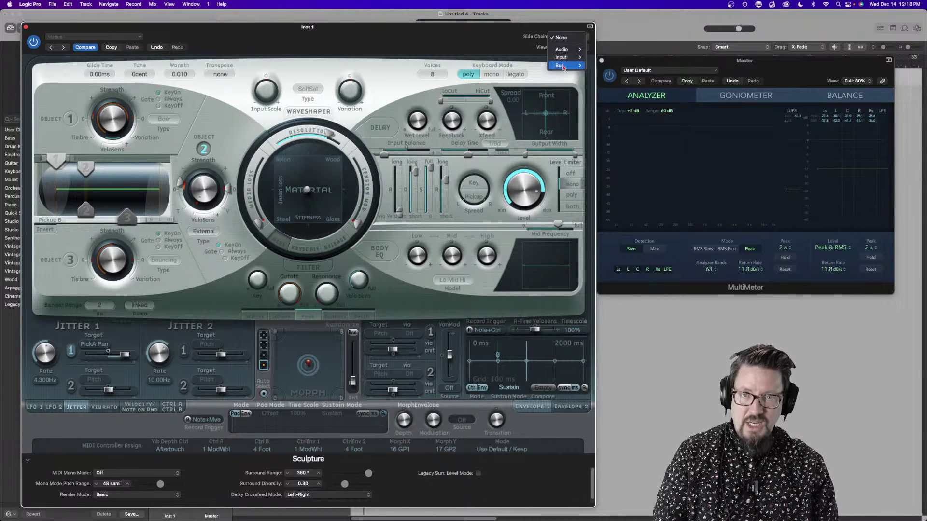
mouse_move(578, 68)
left_click(611, 66)
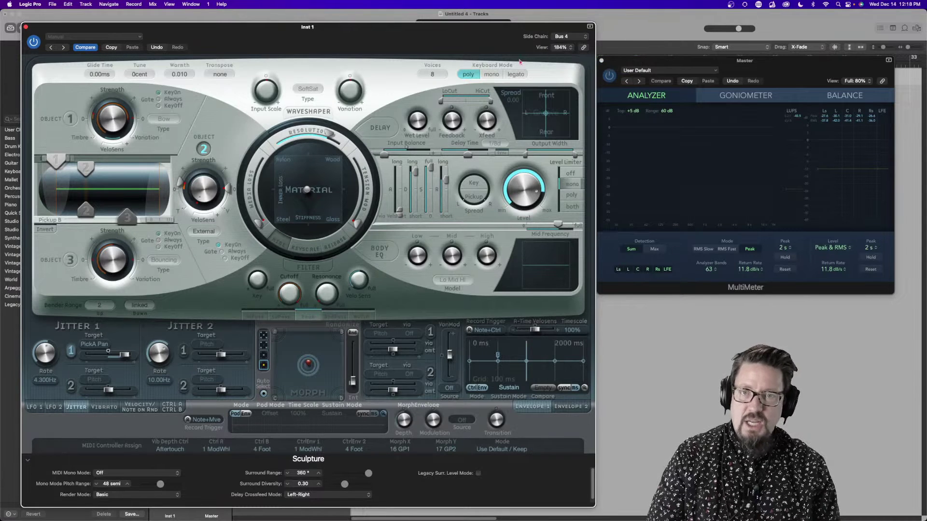
left_click(25, 27)
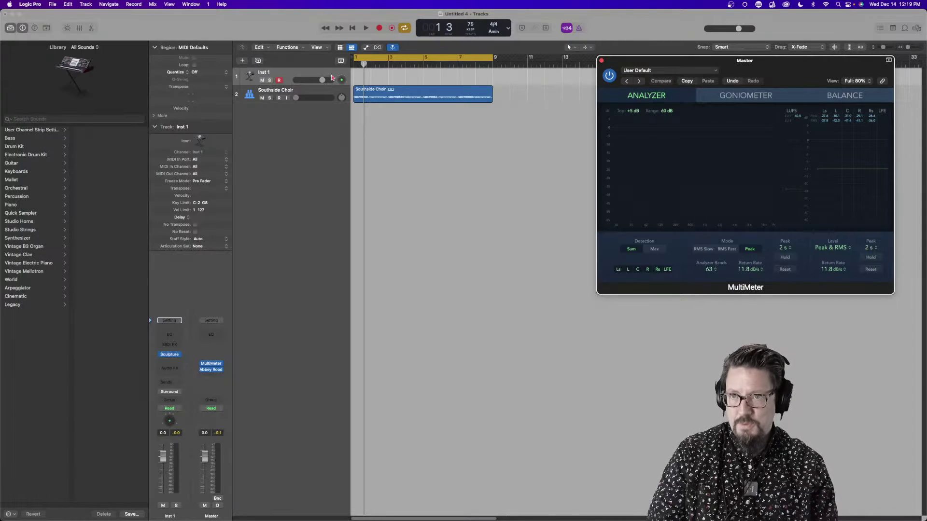
Play the Southside Choir track from the beginning with its fader raised to about -0.3 dB, and close the MultiMeter window
key("Return")
left_click(295, 137)
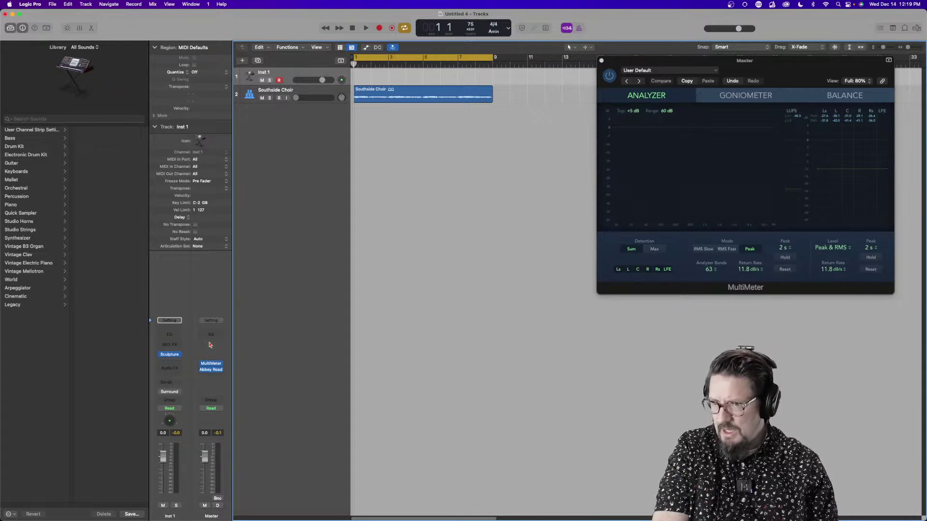
left_click(280, 96)
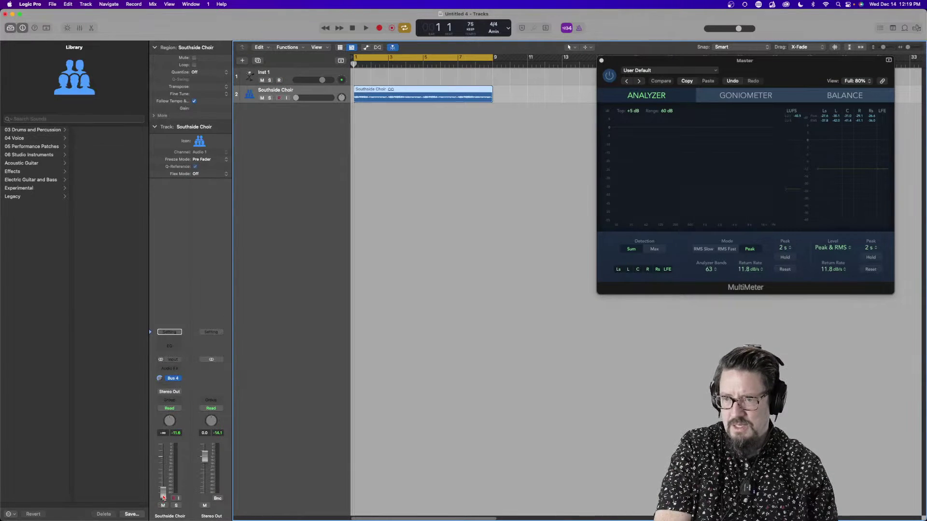
key("space")
left_click_drag(163, 497, 163, 456)
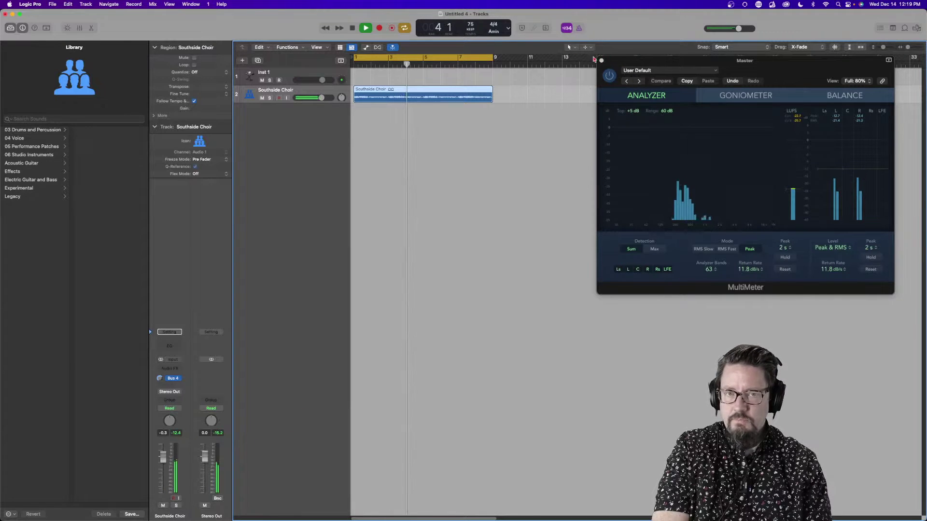
left_click(653, 70)
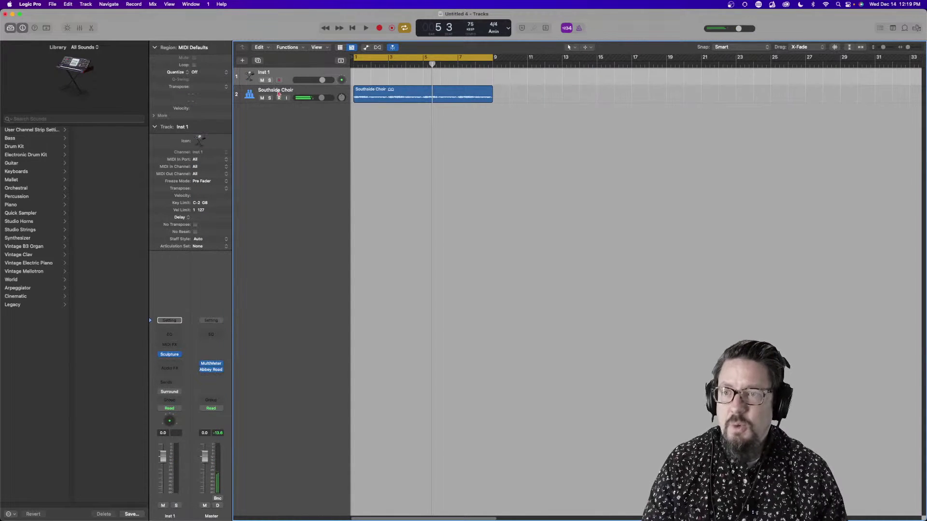
Remove Sculpture from the Inst 1 channel and route the channel's output to Stereo Out
left_click(179, 356)
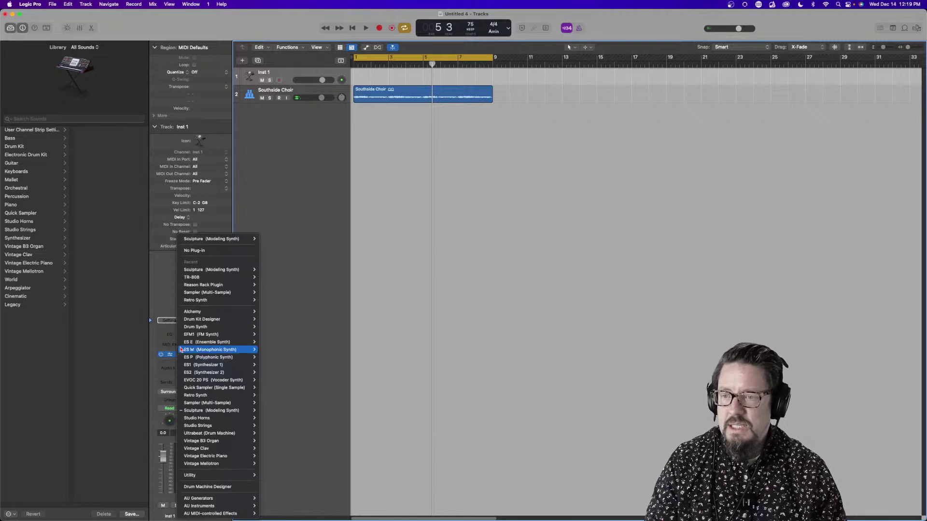
left_click(208, 253)
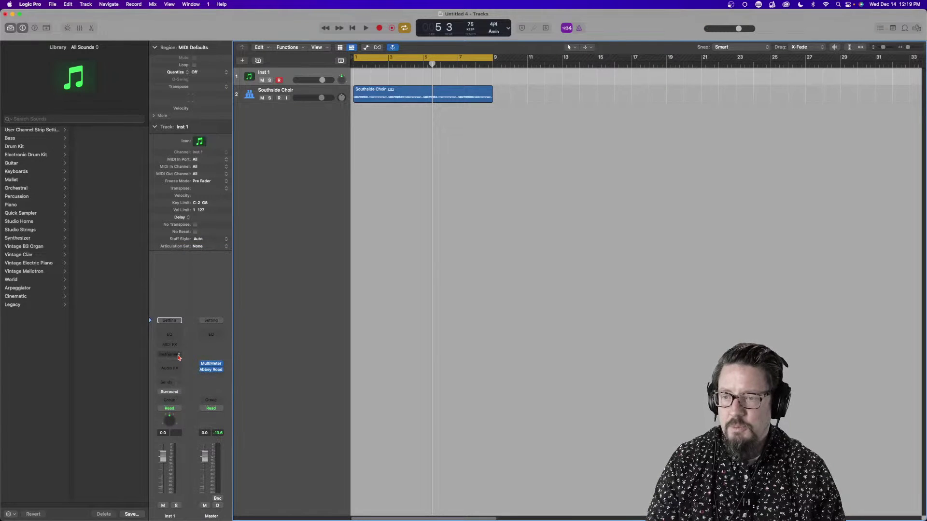
left_click(176, 393)
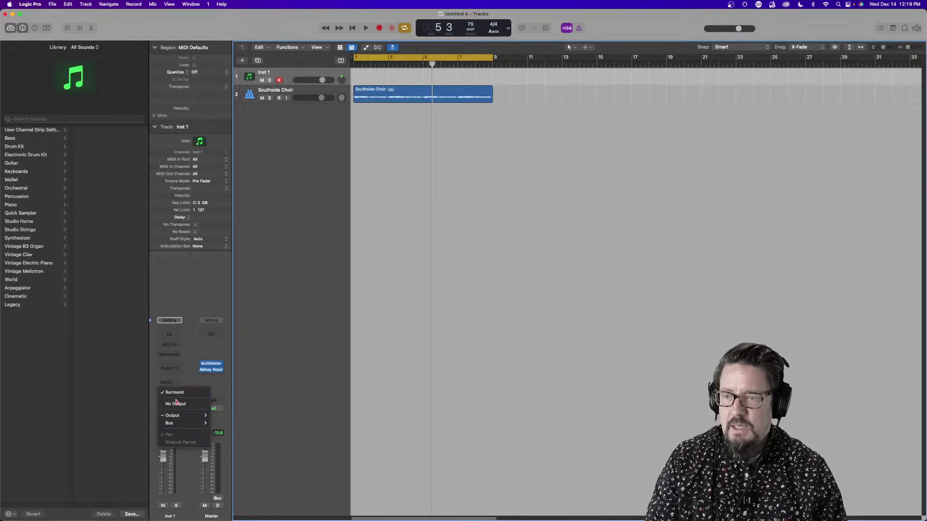
mouse_move(199, 416)
left_click(240, 417)
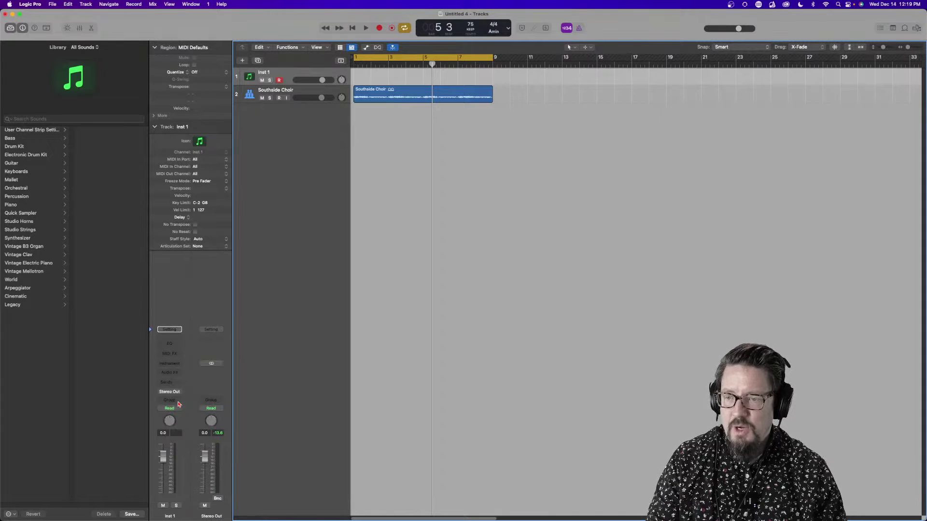
Insert a stereo Sculpture on Inst 1 and initialize its setting
left_click(175, 364)
mouse_move(213, 386)
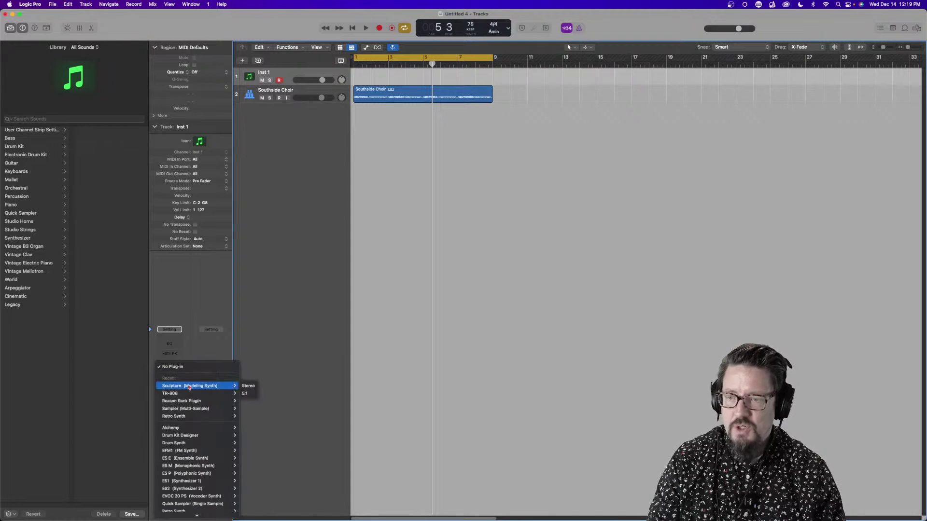
left_click(248, 387)
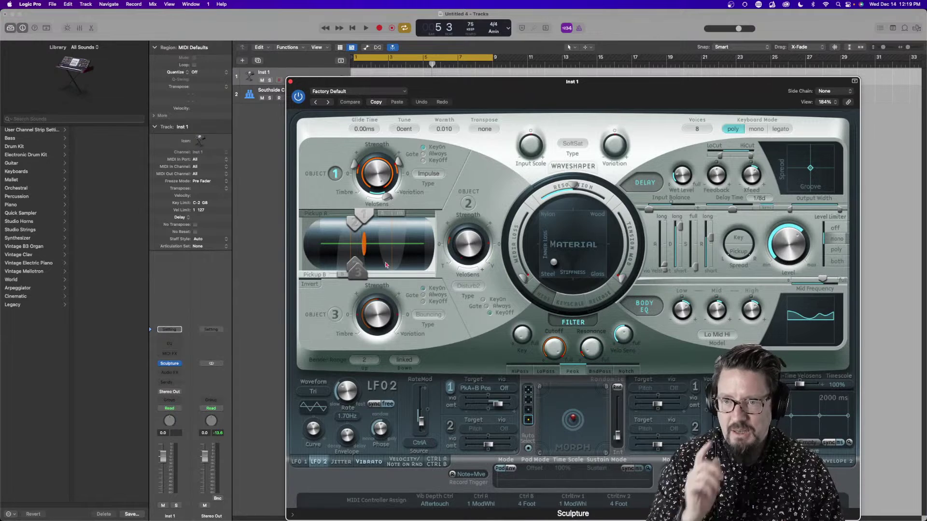
left_click(359, 91)
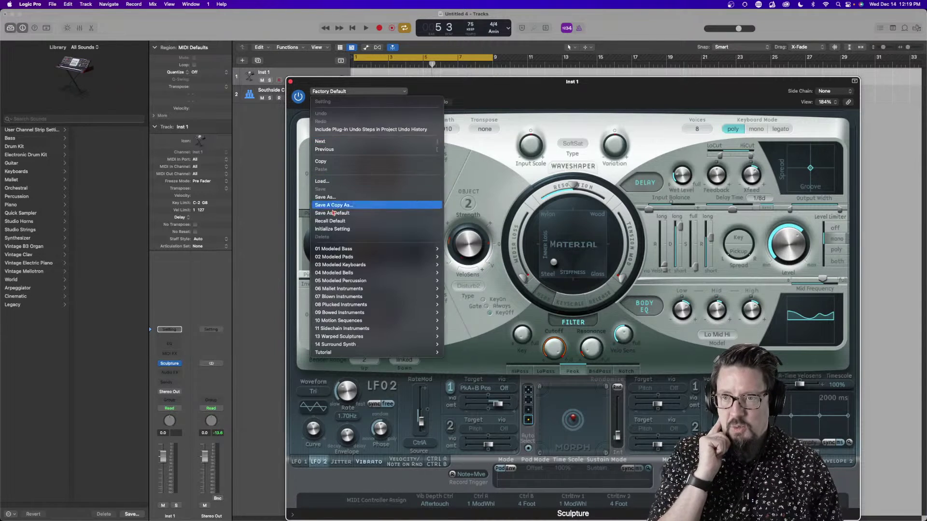
left_click(333, 229)
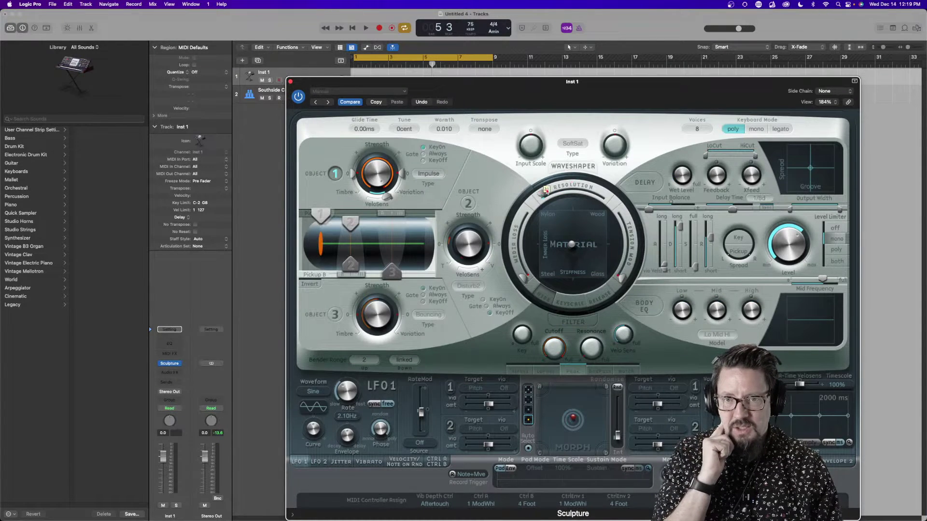
Raise the string's Resolution, turn off Object 1 and turn on Object 2 with the External type
left_click_drag(546, 191, 476, 313)
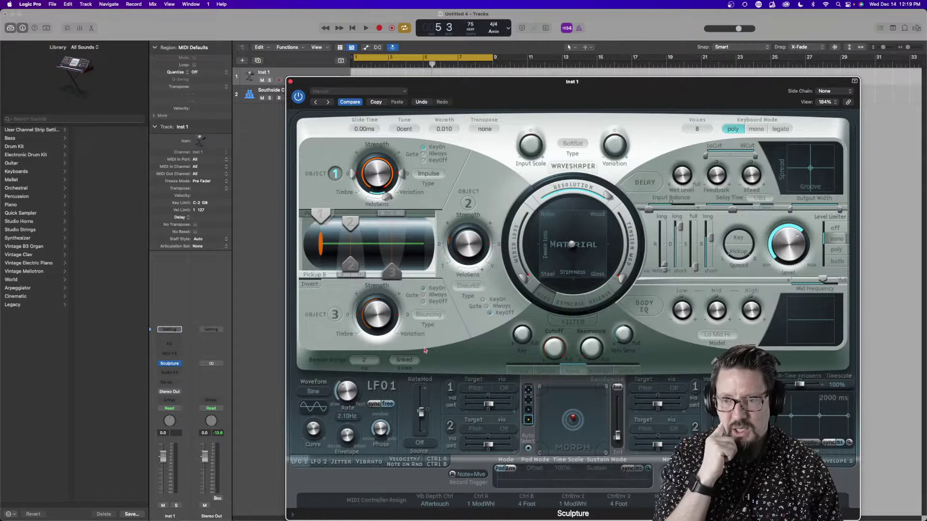
left_click(335, 174)
left_click(469, 204)
left_click(468, 285)
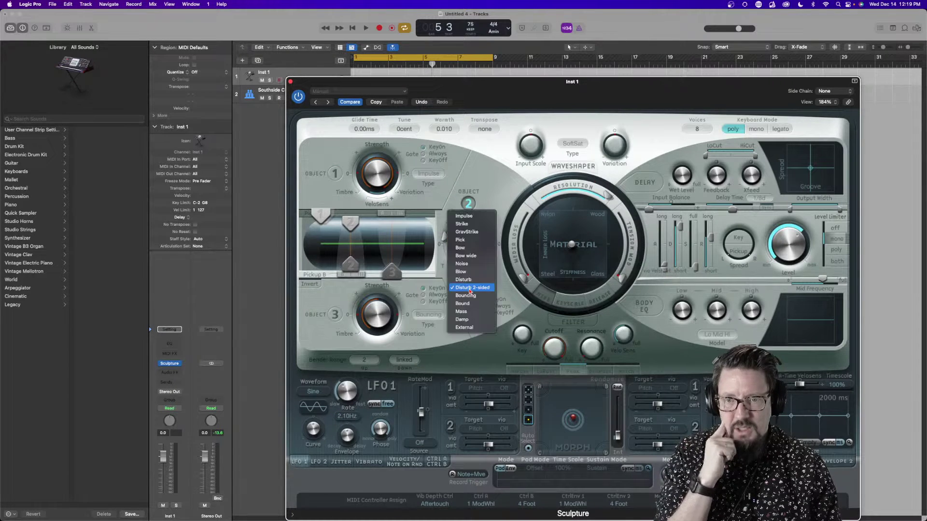
left_click(466, 327)
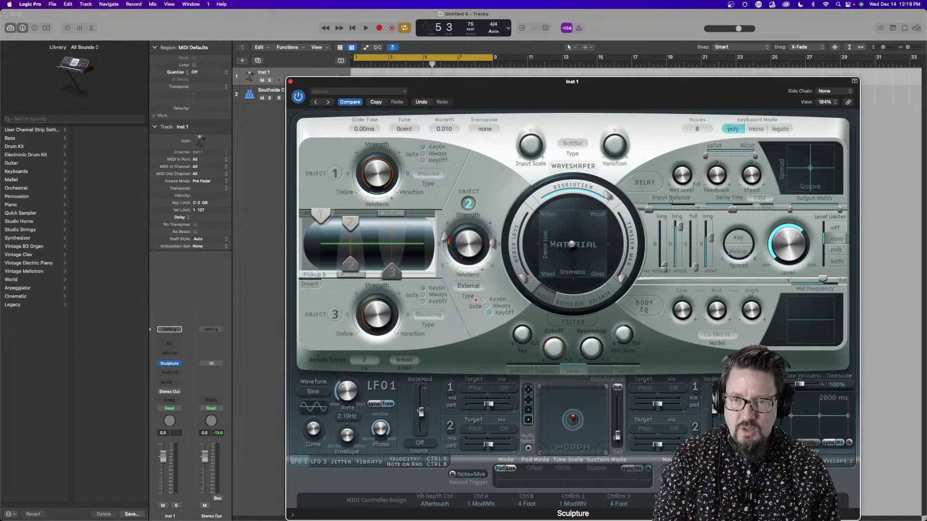
Set Object 2's gate to KeyOn and assign Bus 4 as the stereo Sculpture's side chain
left_click_drag(634, 96, 394, 56)
left_click(593, 53)
mouse_move(586, 81)
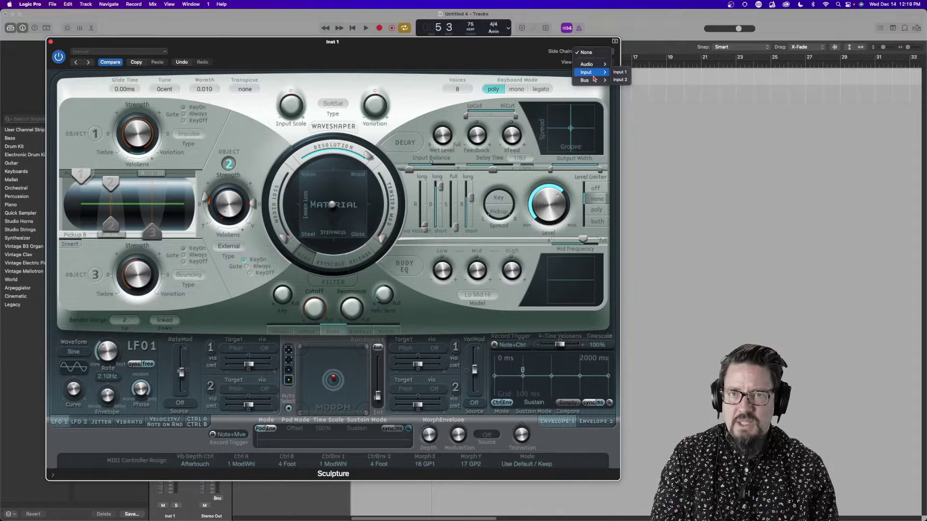
left_click(635, 81)
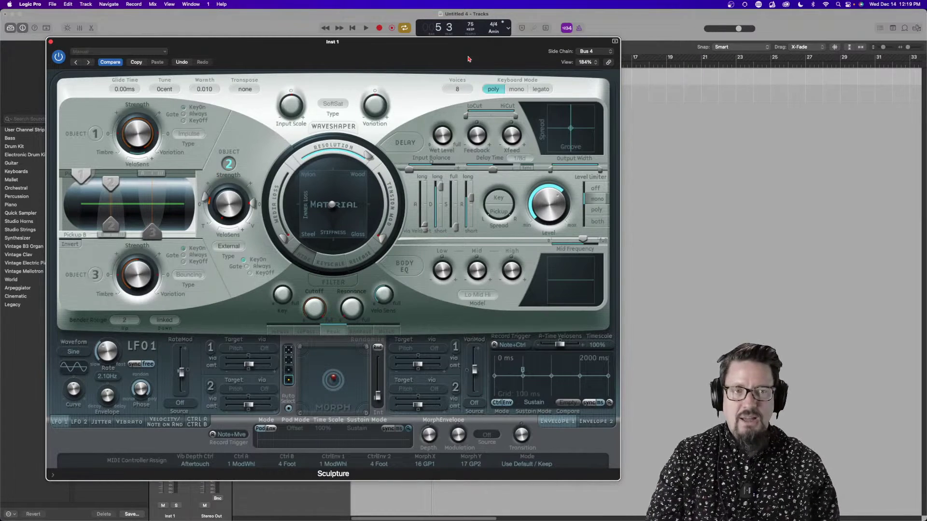
Shrink the Sculpture window to a 139% view and place it clear of the track headers and choir region
mouse_move(462, 57)
left_mouse_down()
mouse_move(468, 193)
mouse_move(498, 164)
left_mouse_up()
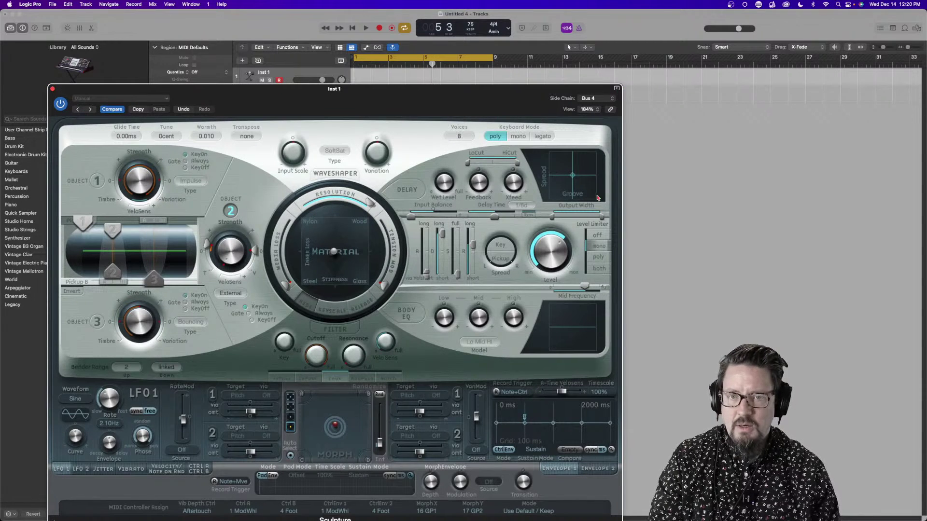
left_click_drag(623, 200, 483, 191)
mouse_move(367, 118)
left_mouse_down()
mouse_move(426, 172)
mouse_move(412, 154)
mouse_move(391, 152)
left_mouse_up()
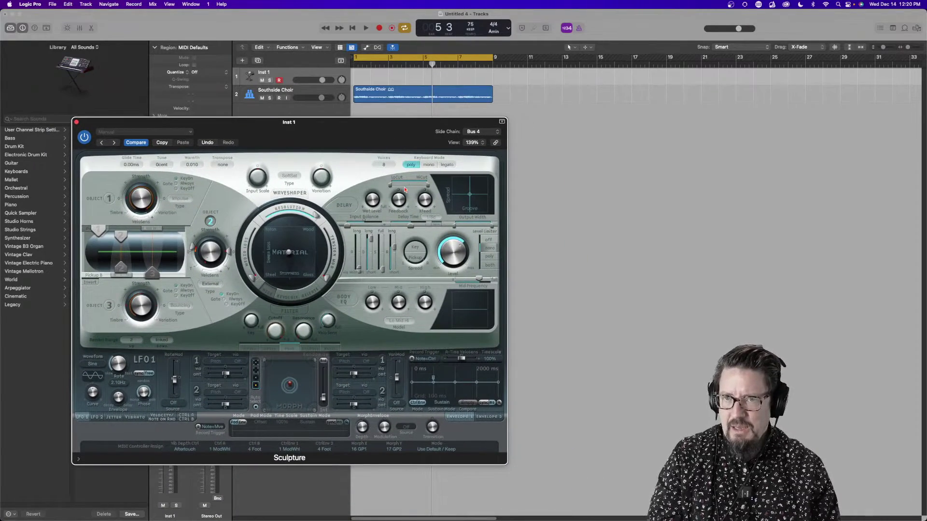
left_click_drag(220, 131, 545, 150)
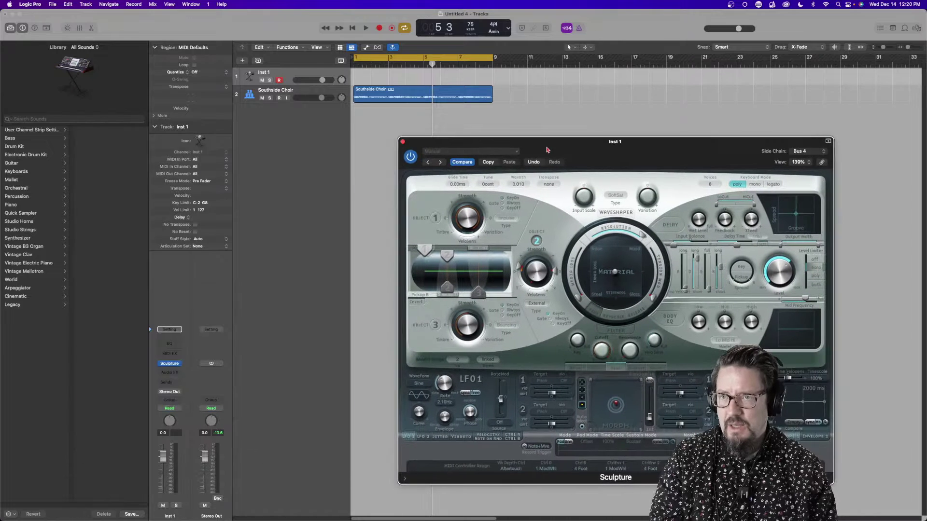
Start playback of the Southside Choir region with the Sculpture window moved aside, and make Inst 1 the active track
left_click(286, 92)
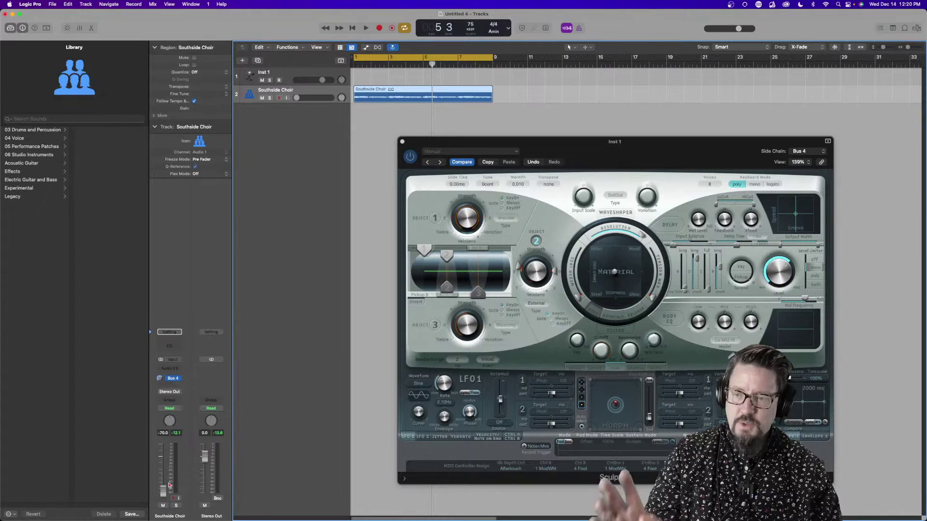
mouse_move(646, 151)
left_mouse_down()
mouse_move(297, 140)
mouse_move(354, 135)
left_mouse_up()
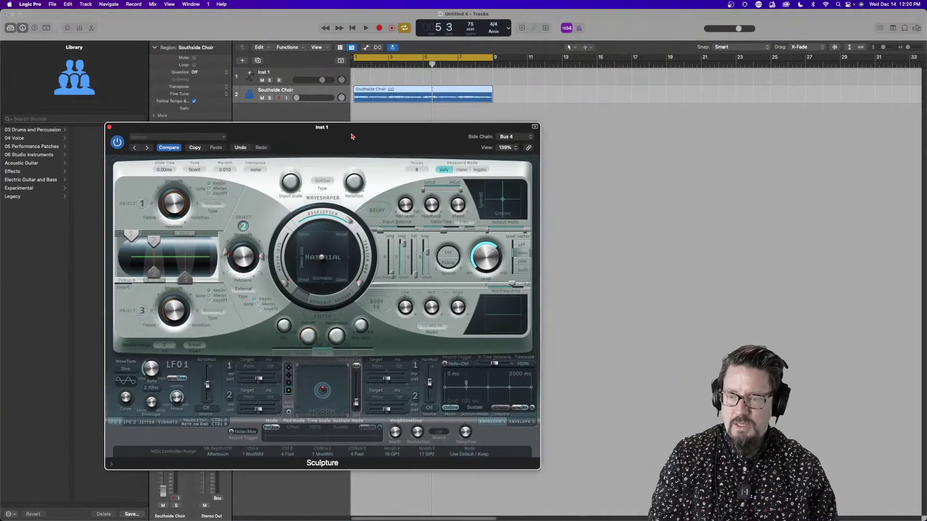
key("space")
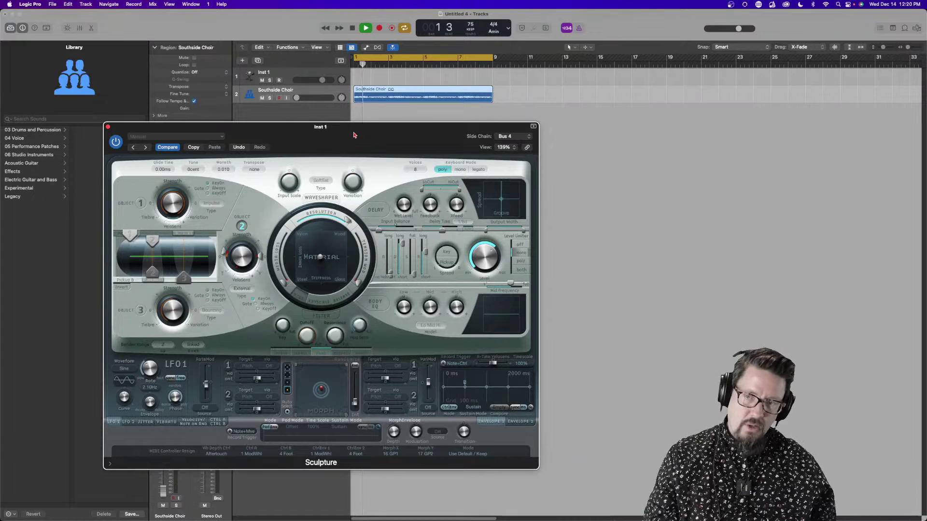
left_click(297, 80)
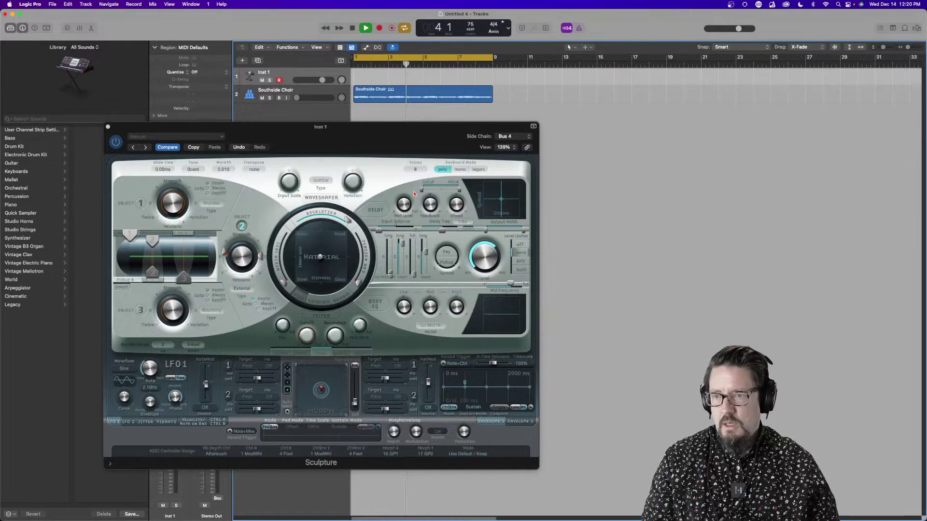
Adjust Object 2's Strength and Timbre in Sculpture while the choir audio excites the string
left_click(242, 263)
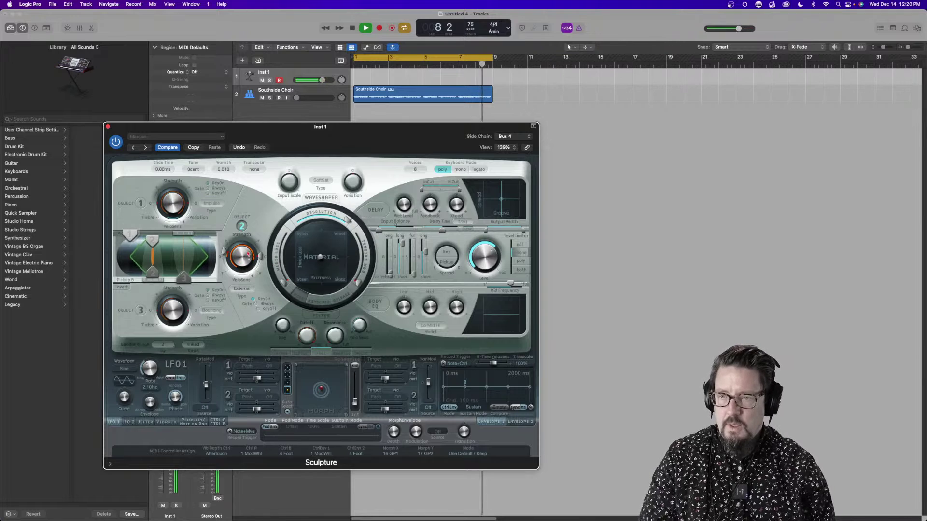
left_click_drag(248, 254, 248, 262)
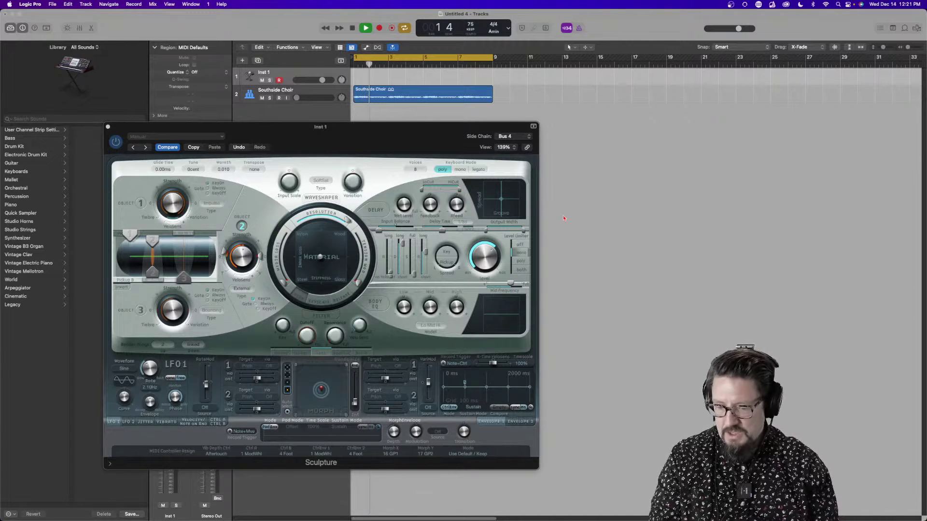
left_click(224, 253)
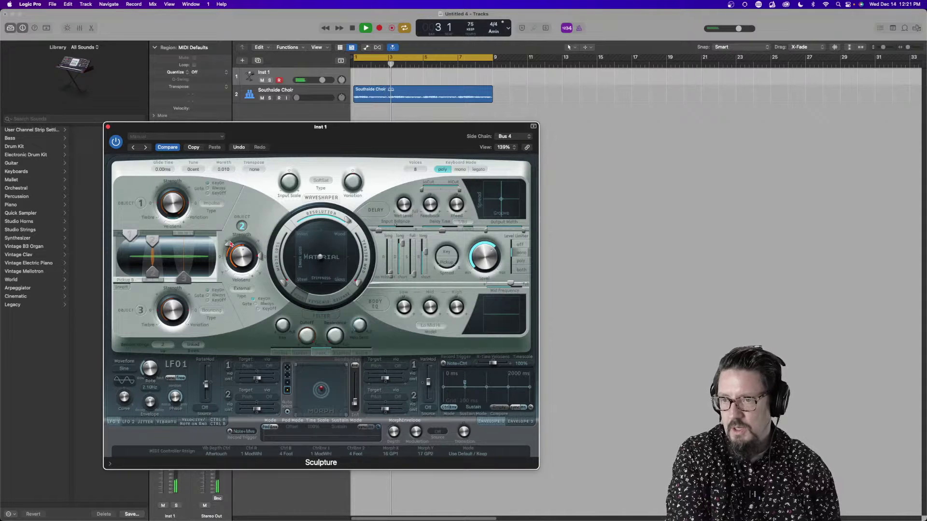
left_click_drag(227, 251, 228, 283)
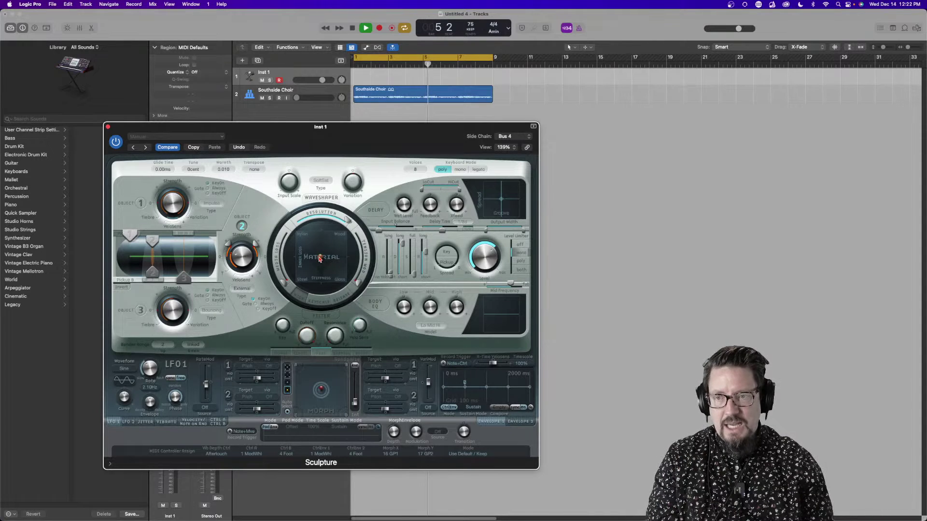
Audition the string's Material in the Glass and Steel corners, leave it in the Wood corner, and stop playback
left_click_drag(319, 259, 362, 289)
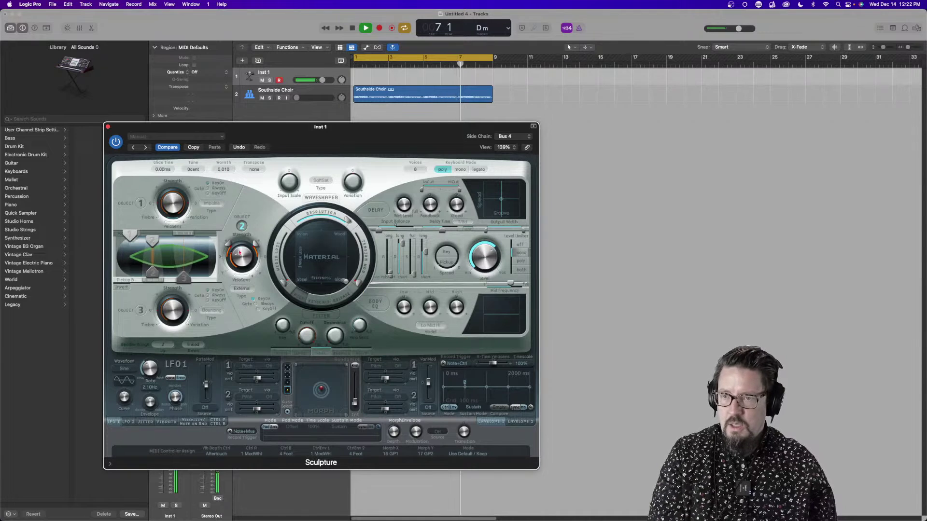
mouse_move(241, 246)
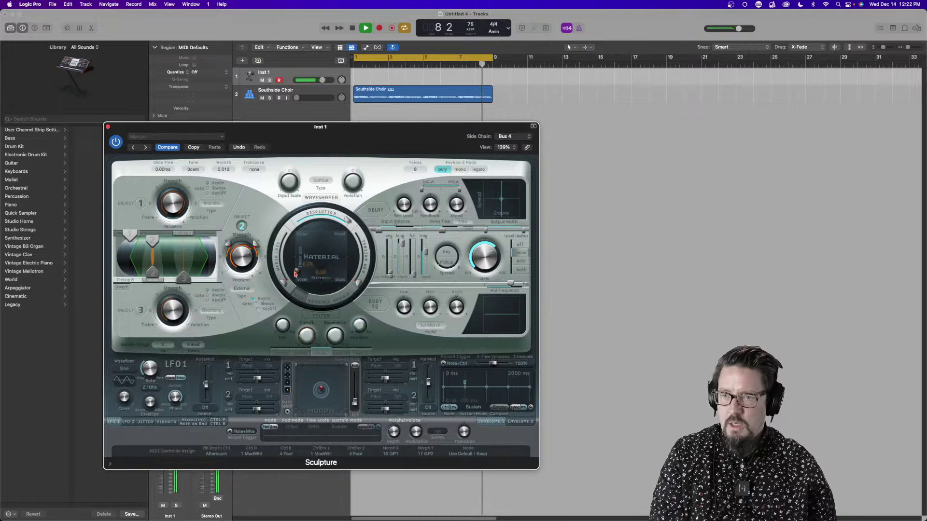
left_click_drag(340, 290, 292, 285)
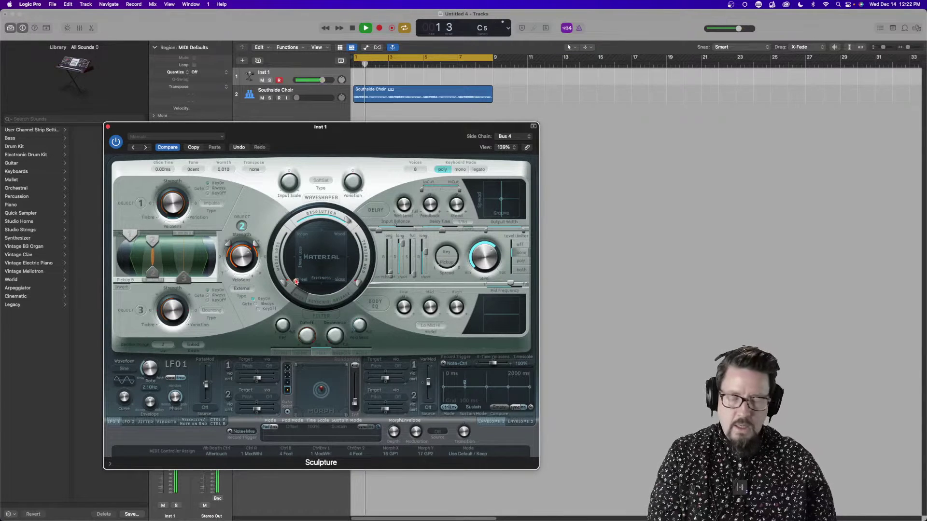
left_click_drag(296, 285, 359, 236)
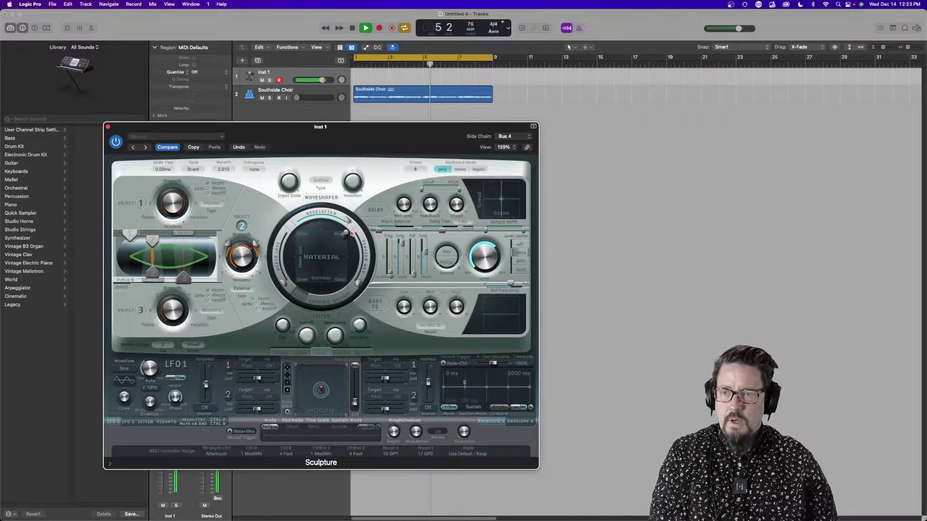
key("space")
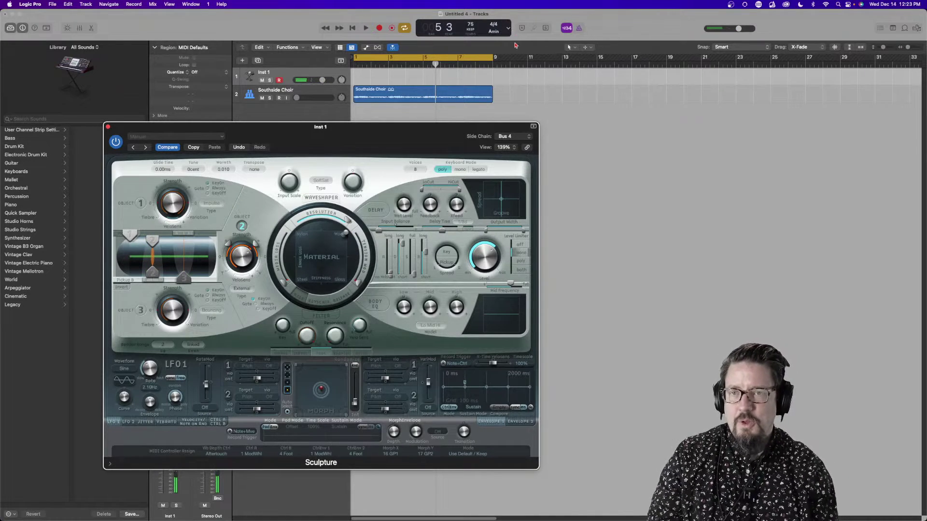
Open the loop browser and replace its Vocals instrument filter with Kits
key("o")
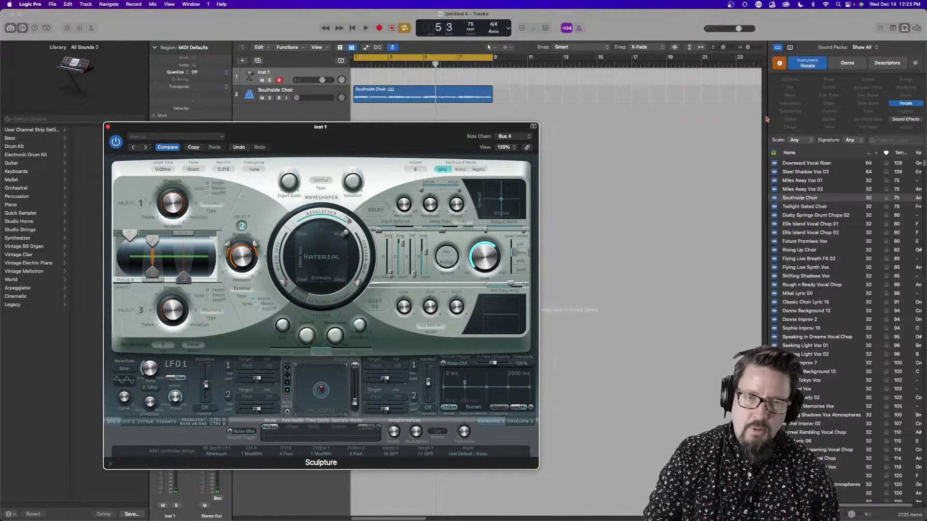
left_click(812, 65)
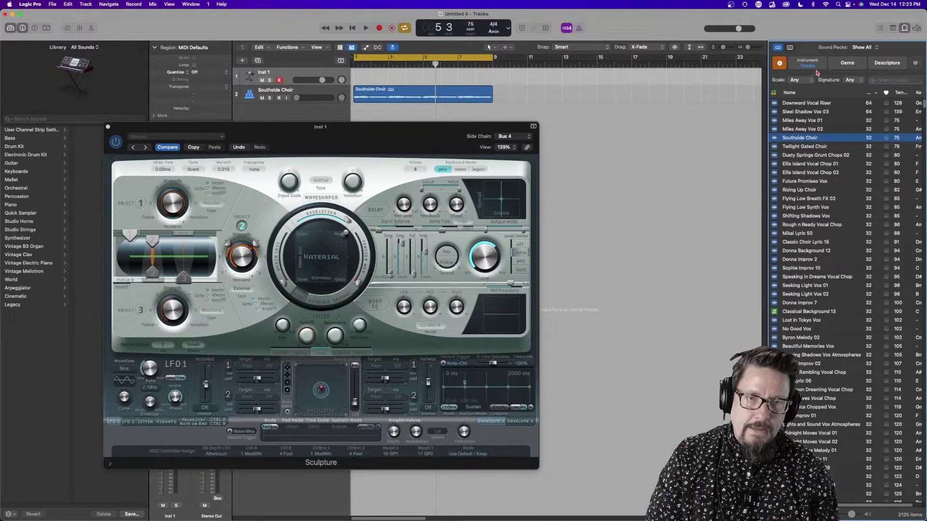
left_click(815, 66)
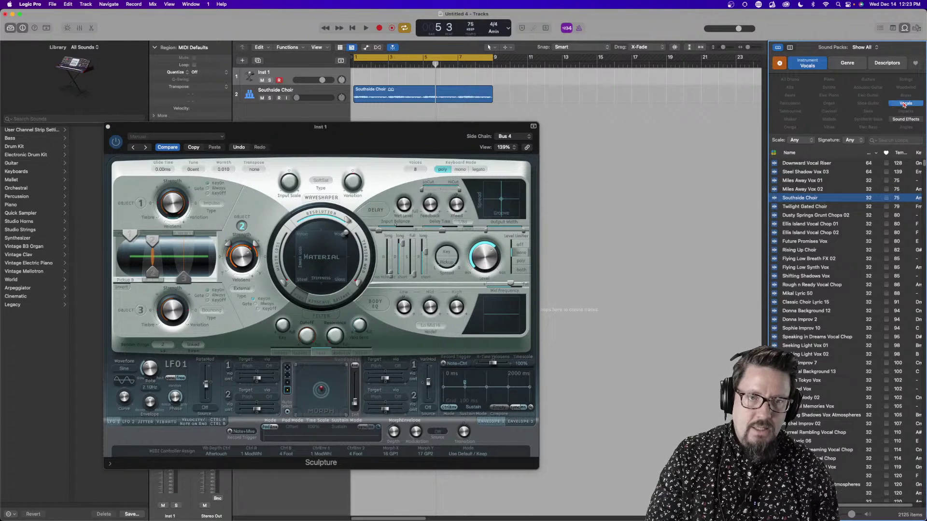
left_click(906, 104)
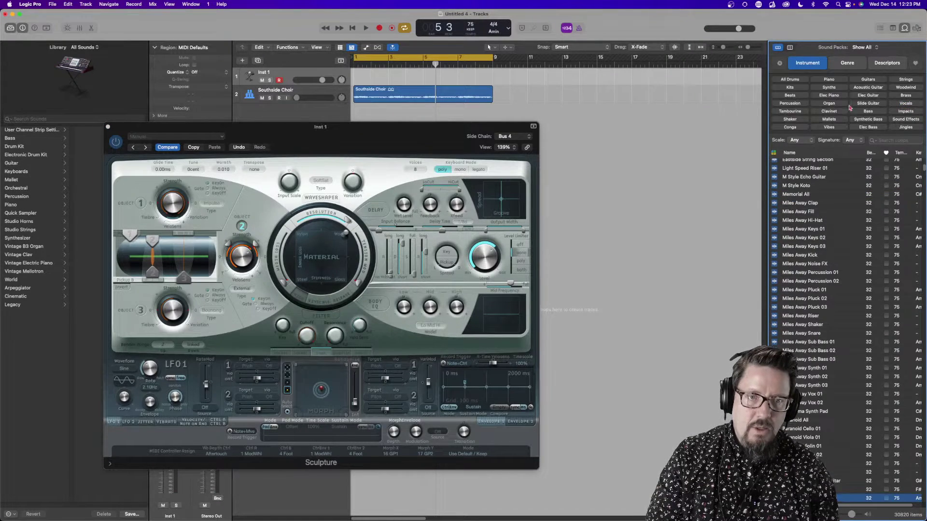
left_click(795, 88)
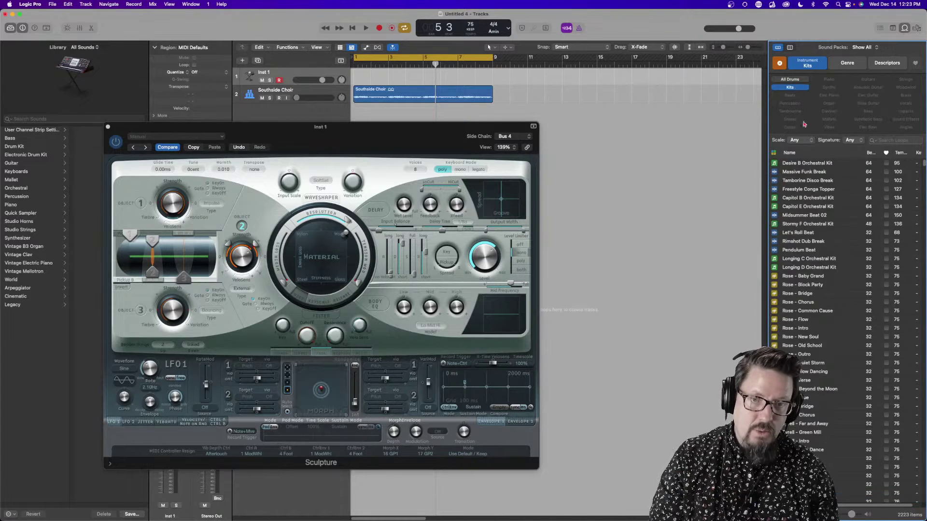
Preview the Pendulum Beat loop, place it at bar 9 on the Southside Choir track and shift the cycle range over it
left_click(798, 250)
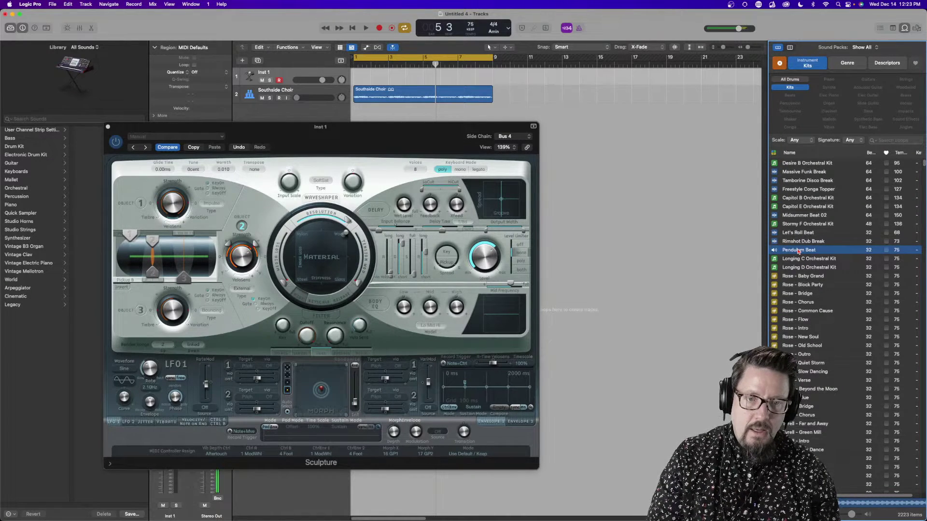
left_click_drag(797, 251, 495, 99)
left_click_drag(443, 60, 586, 63)
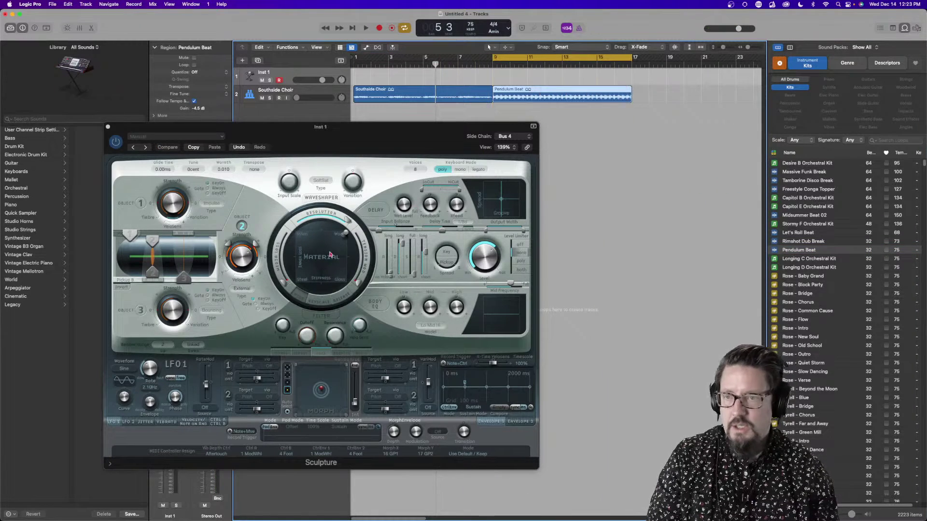
Play the Pendulum Beat loop while raising Object 2's Strength and sweeping its Variation down to -1.00
left_click_drag(241, 259, 241, 267)
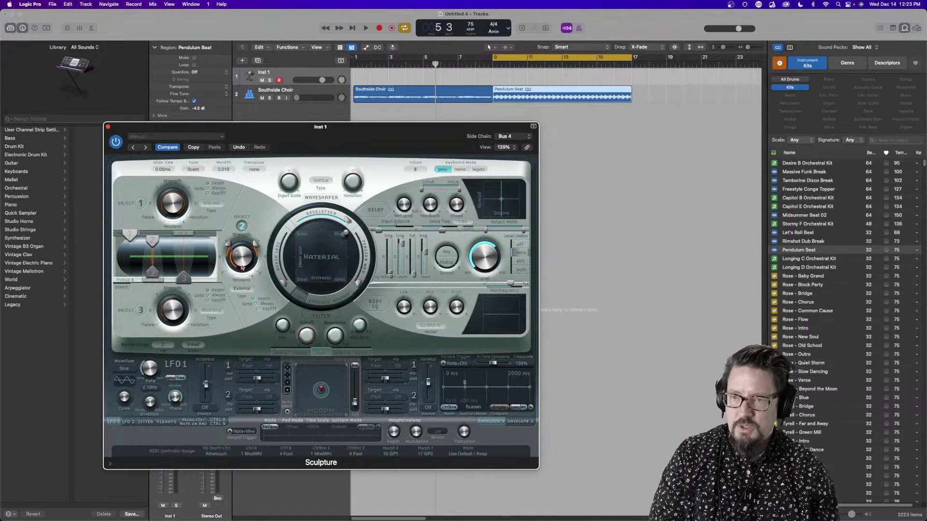
key("space")
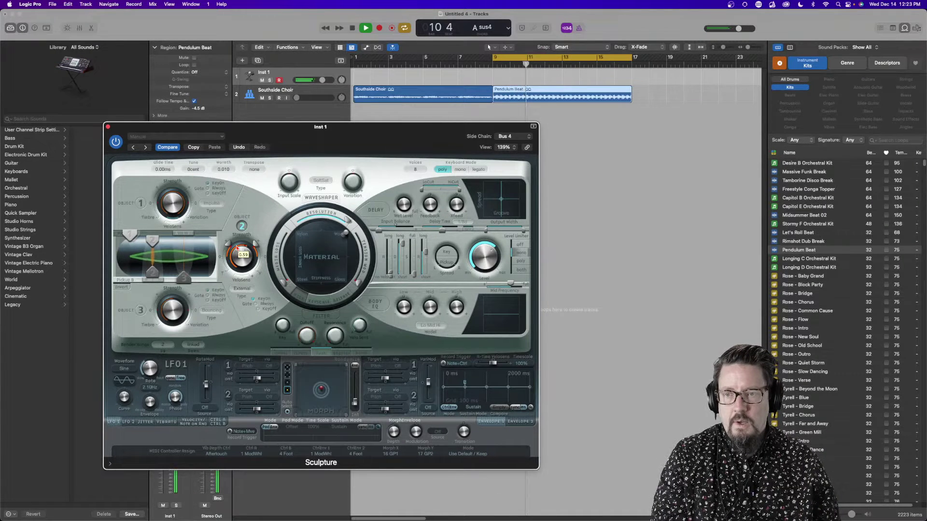
left_click_drag(237, 248, 236, 239)
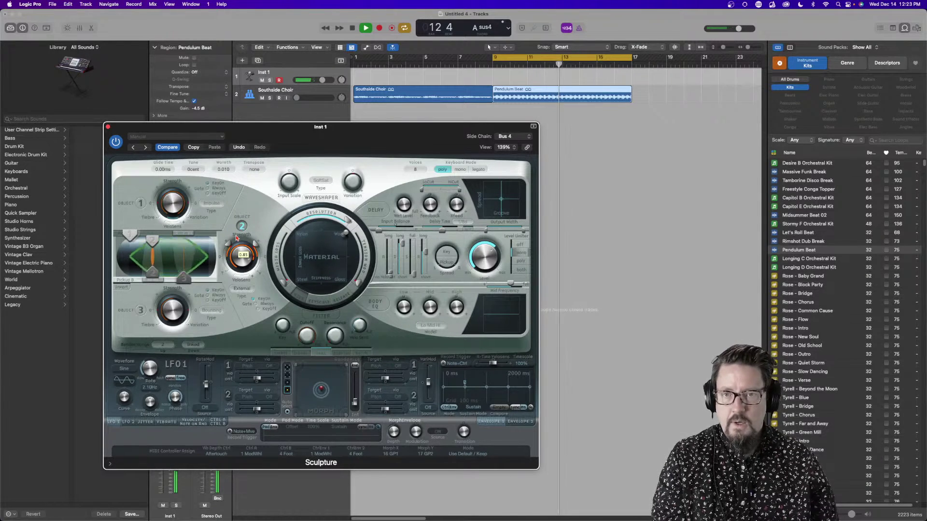
left_click_drag(237, 238, 260, 274)
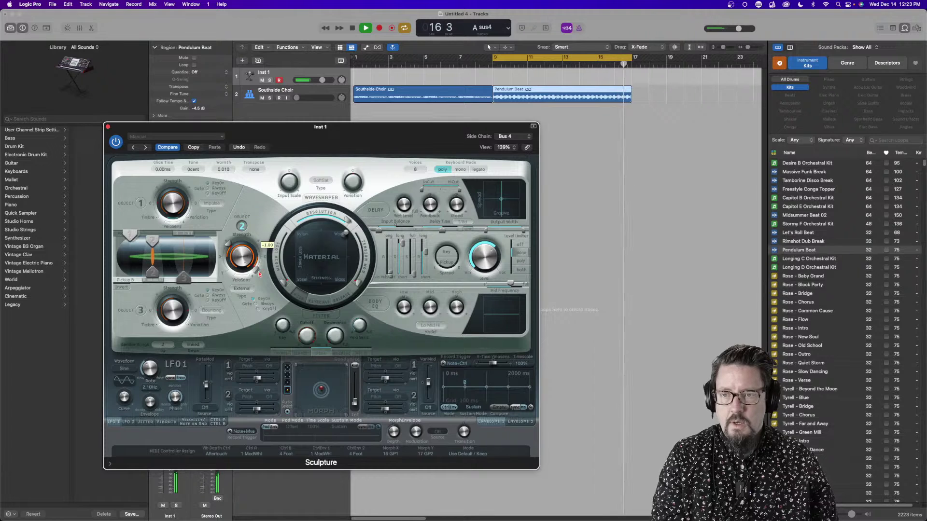
Sweep Object 2's position along the string and back, and move the string's Material to the Steel corner
left_click_drag(156, 242, 188, 245)
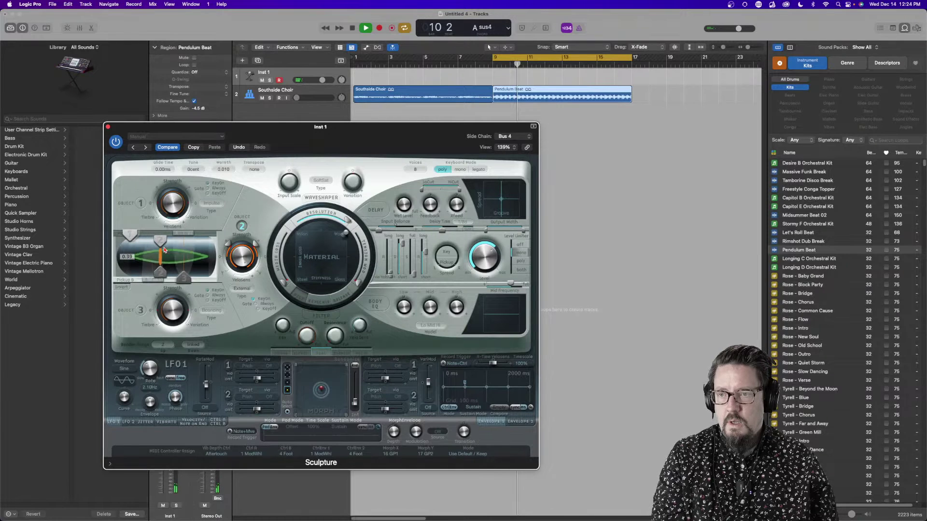
left_click_drag(164, 250, 176, 250)
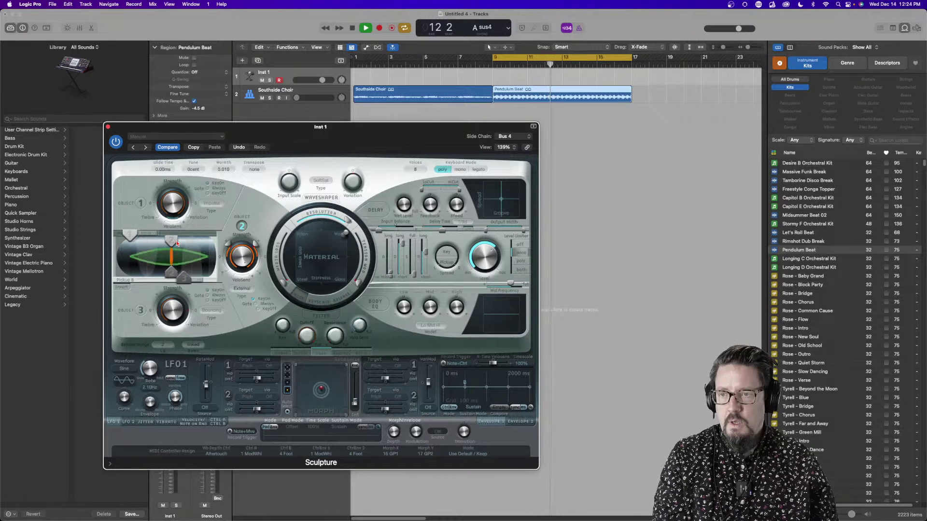
mouse_move(177, 244)
left_mouse_down()
mouse_move(164, 244)
mouse_move(182, 250)
left_mouse_up()
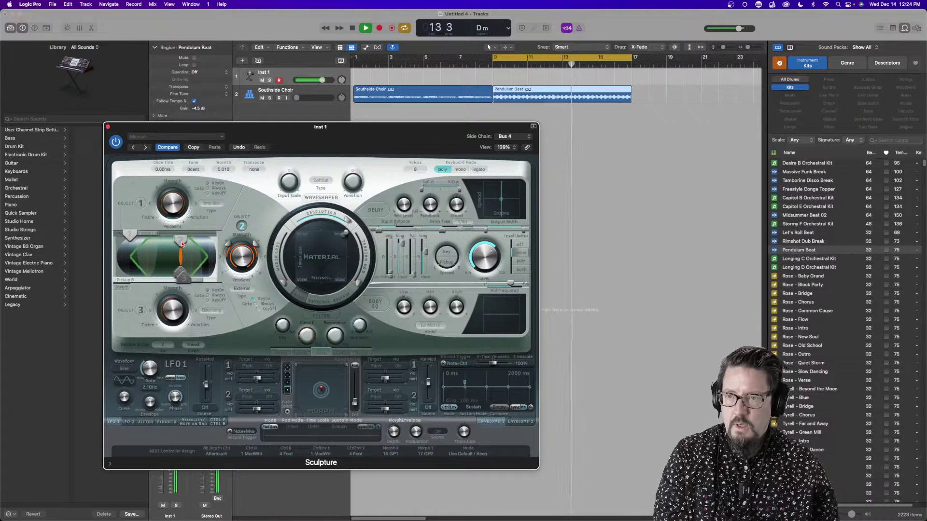
left_click_drag(179, 243, 156, 250)
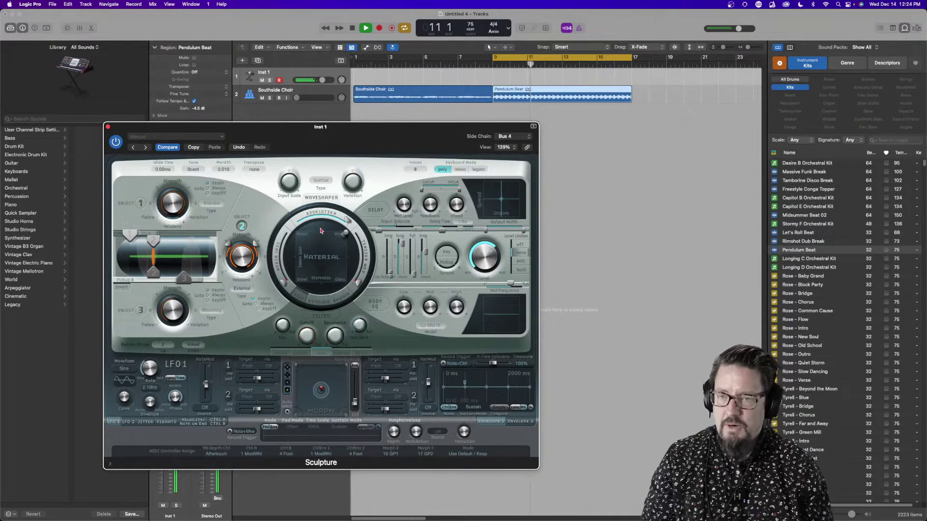
left_click_drag(321, 231, 297, 280)
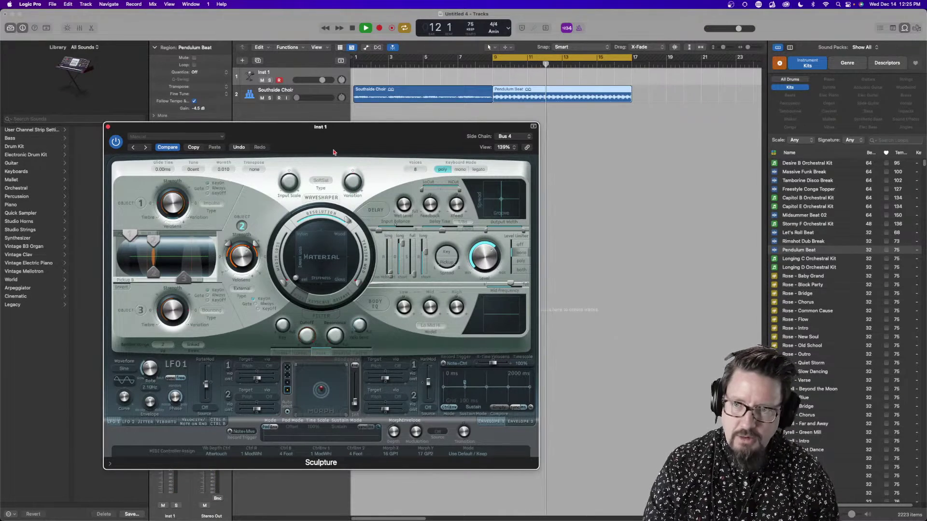
Turn on Object 1 with the Pick type and Object 3 with the Bound type, keeping the Sculpture window clear of the channel strips
mouse_move(321, 135)
left_mouse_down()
mouse_move(425, 158)
mouse_move(539, 155)
mouse_move(478, 159)
mouse_move(482, 151)
left_mouse_up()
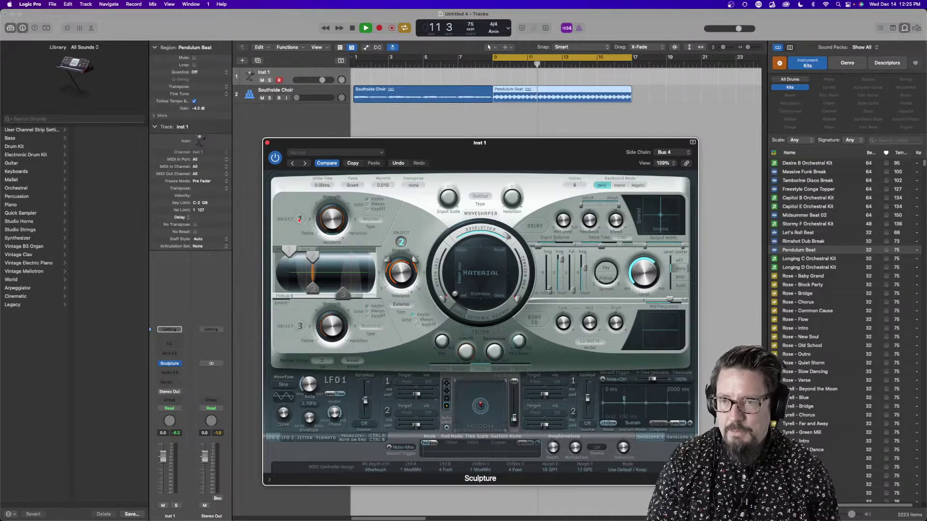
left_click(299, 219)
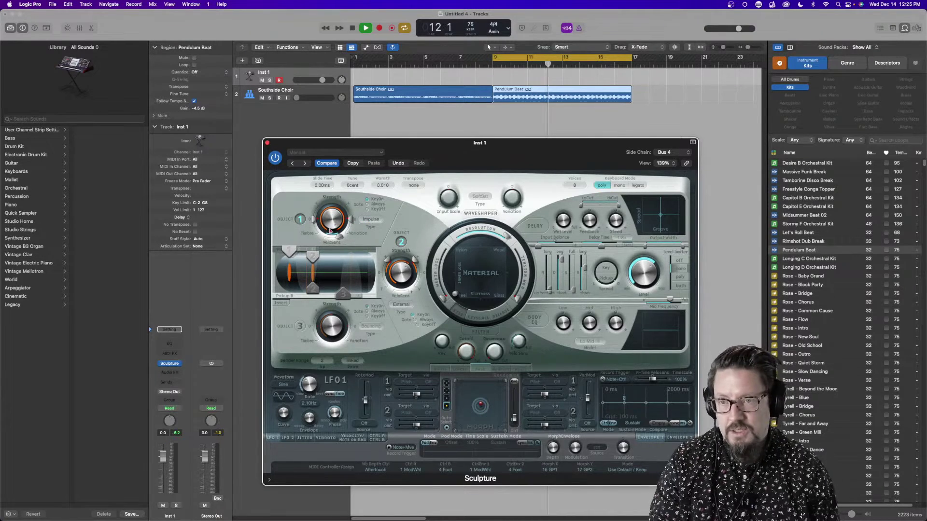
left_click(371, 220)
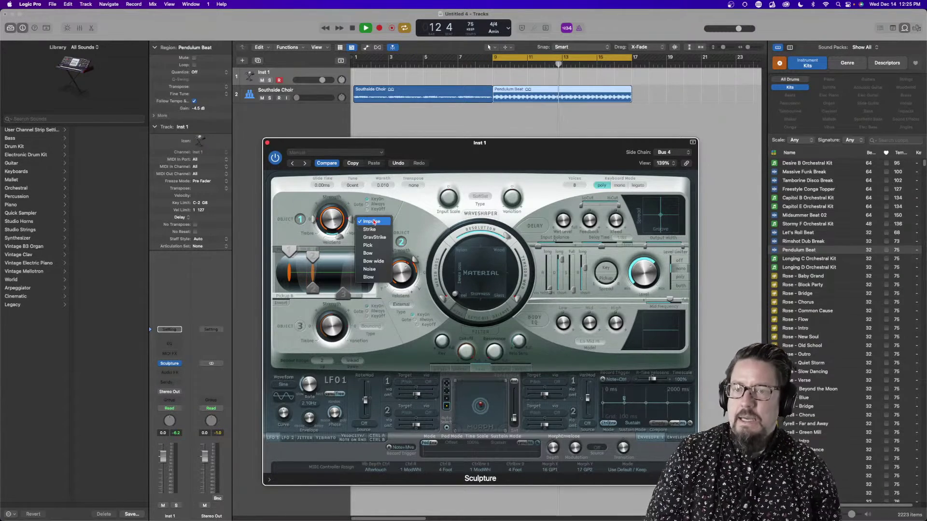
left_click(368, 245)
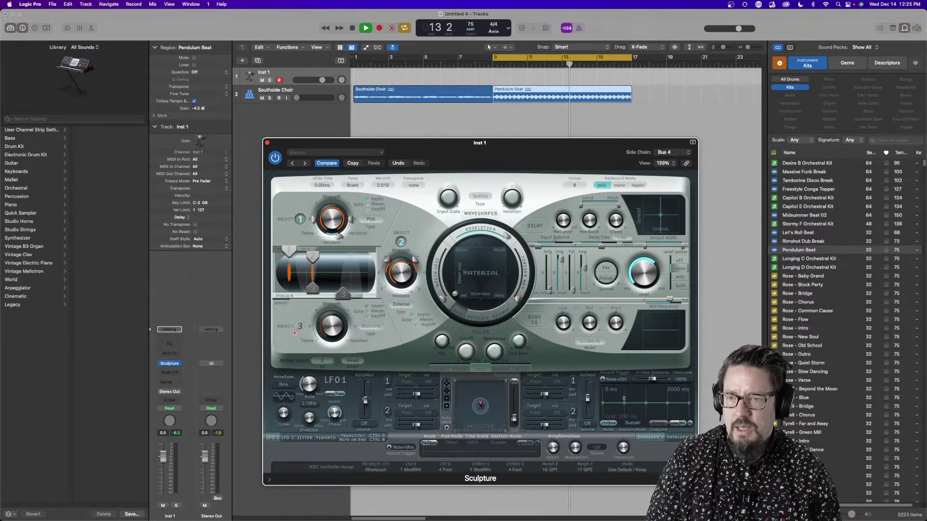
left_click(370, 327)
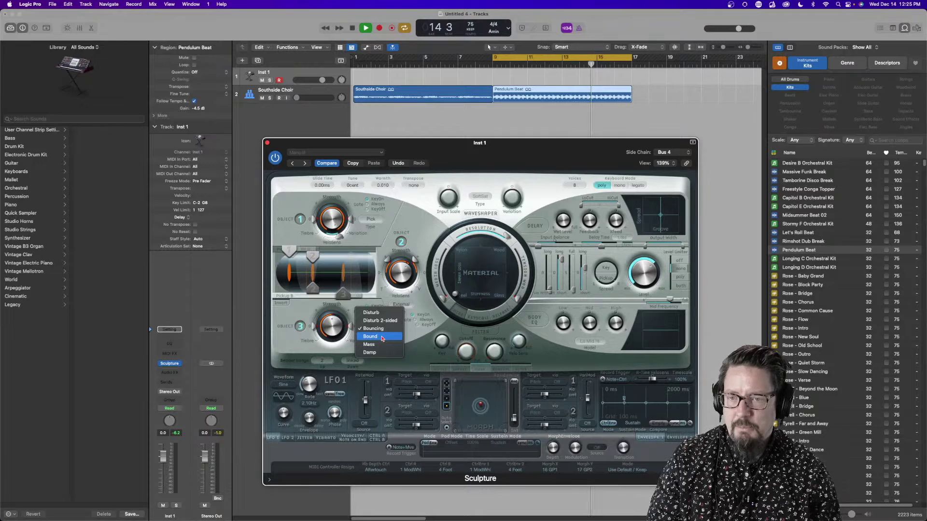
left_click(382, 337)
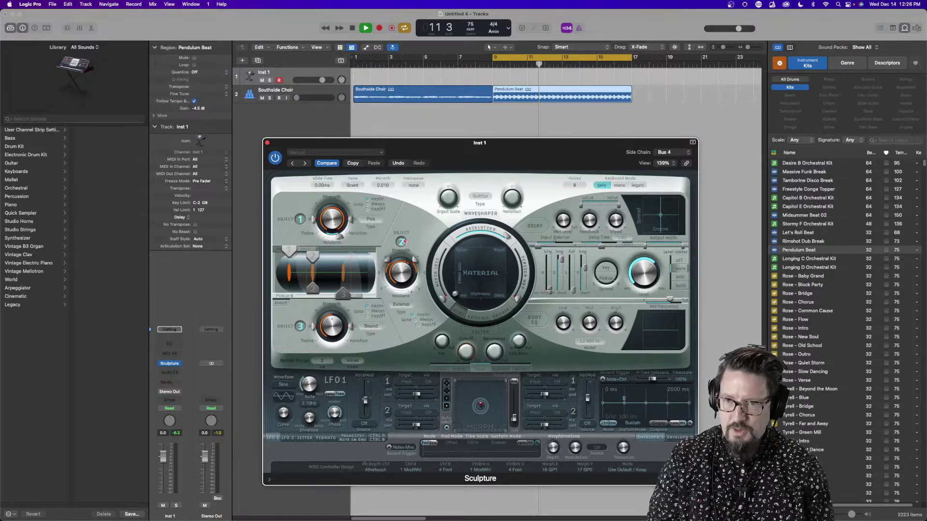
Turn Object 2 off, adjust Object 3's Strength and move the string's Material halfway between Steel and Nylon
left_click(402, 242)
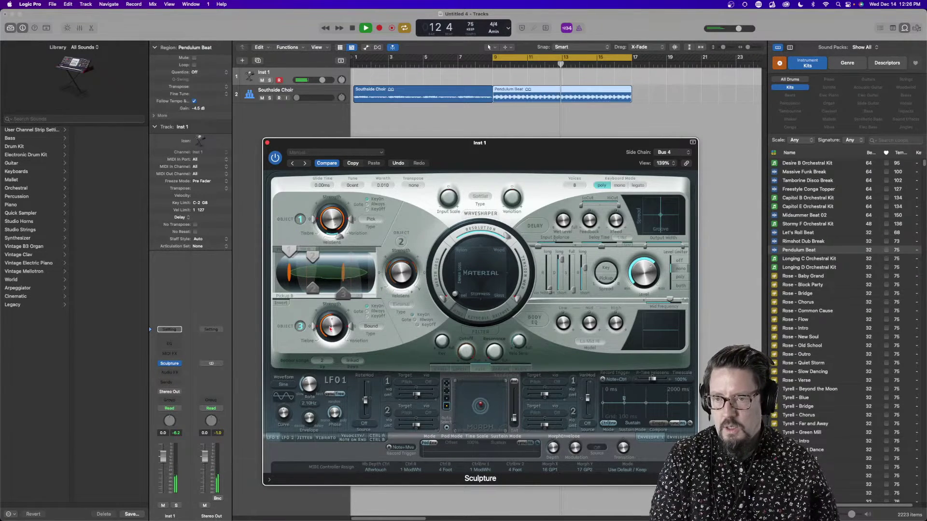
left_click_drag(331, 317, 330, 332)
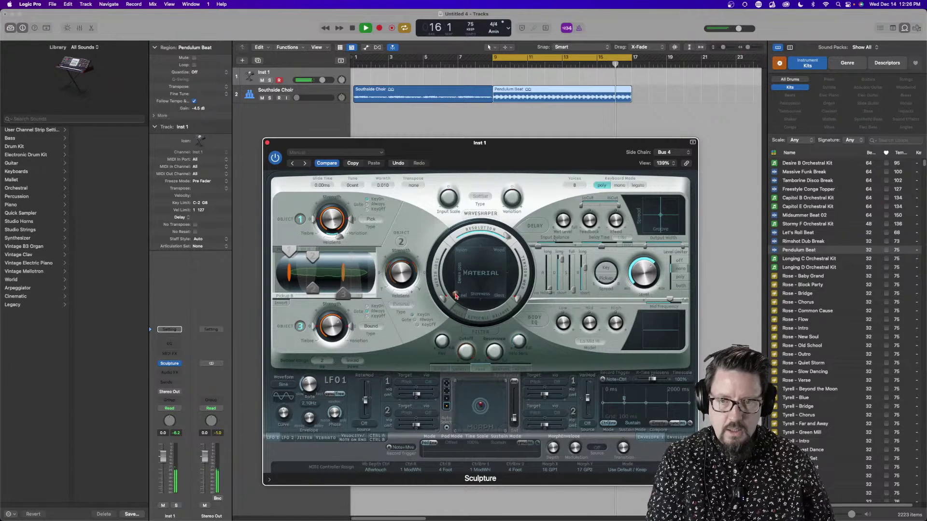
left_click_drag(462, 301, 469, 306)
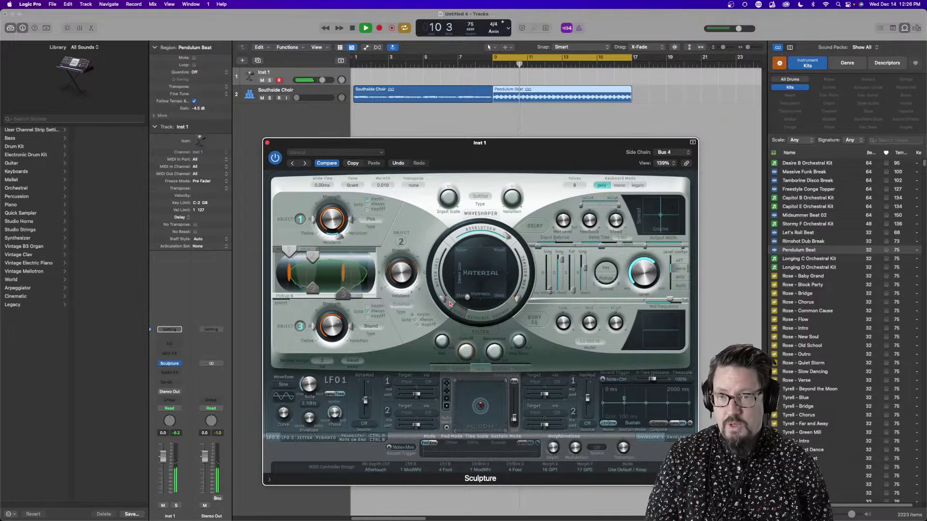
left_click_drag(468, 306, 440, 278)
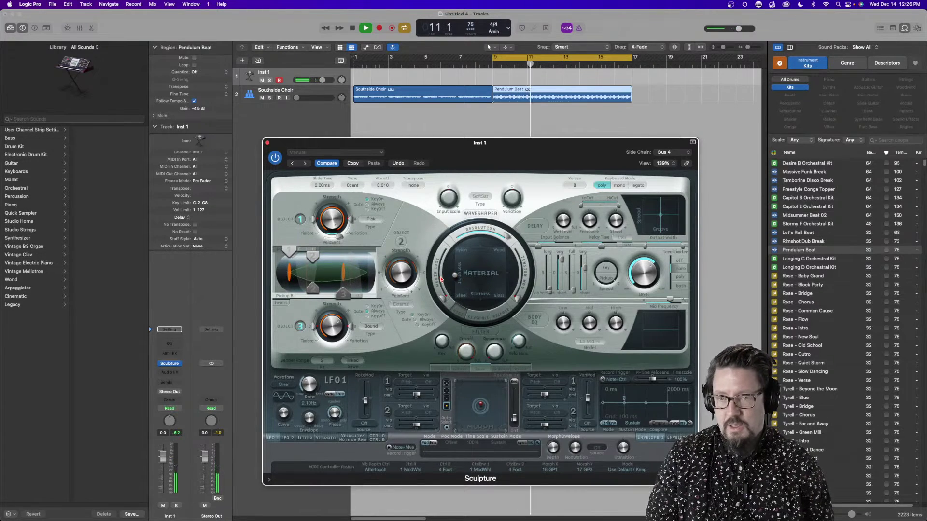
Compare the sound with Object 3 off and on, raise the output Level and bring the string's Resolution to about the middle
left_click(300, 326)
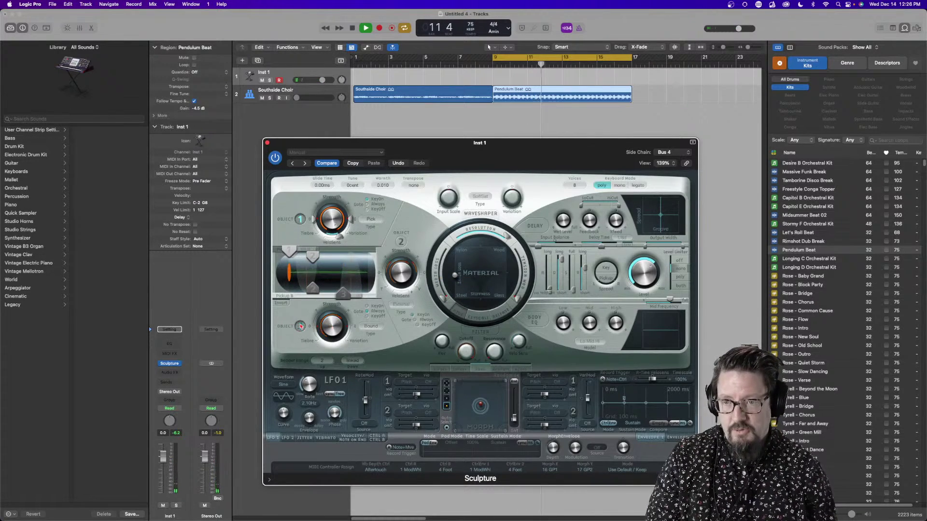
left_click(299, 326)
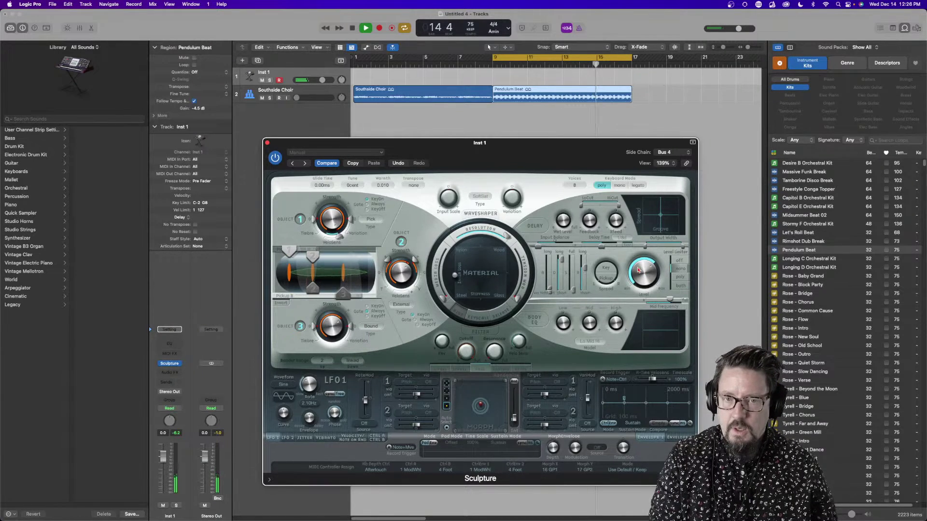
left_click_drag(639, 270, 638, 261)
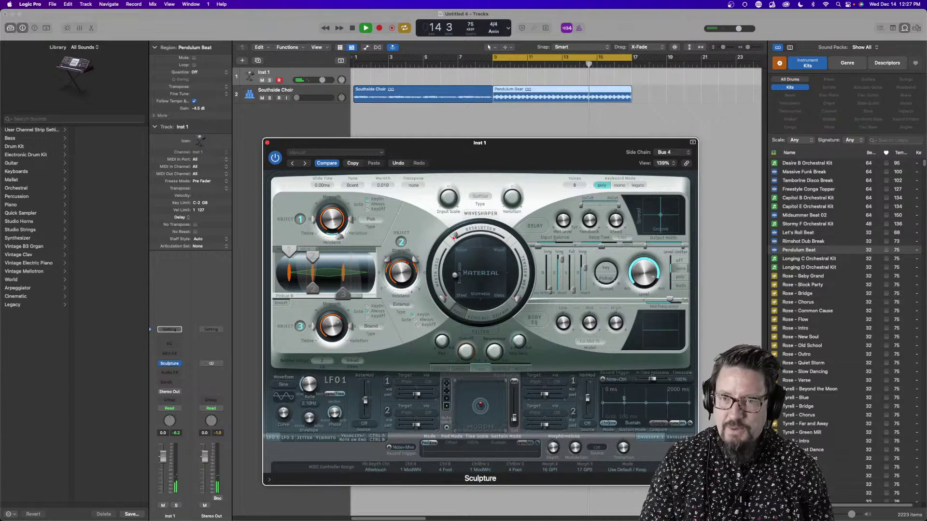
left_click_drag(454, 235, 476, 228)
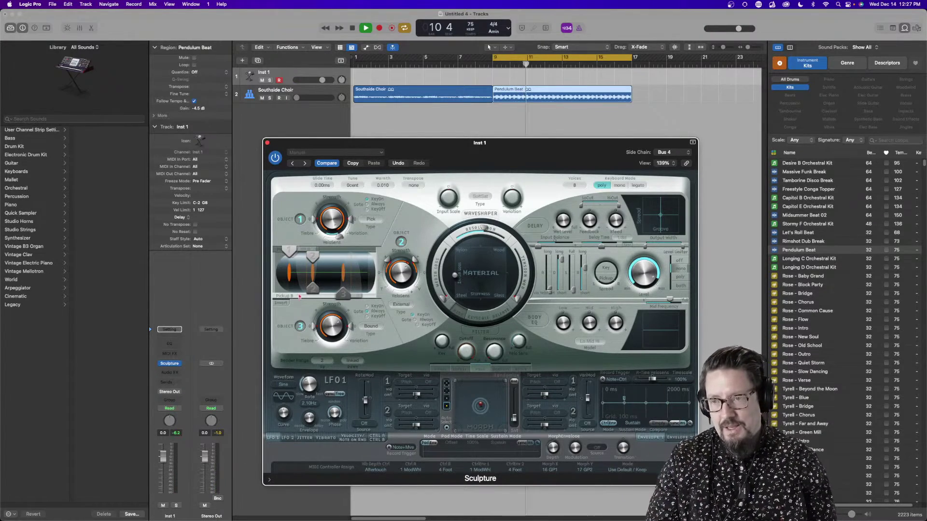
Add a software instrument track, load a stereo ES2 on it and enlarge its window to 200%
key("alt+super+s")
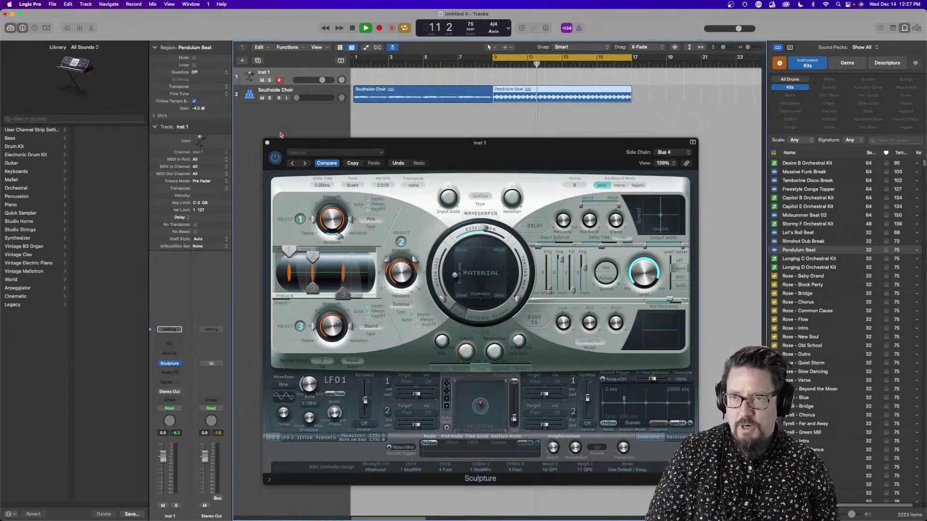
left_click(165, 364)
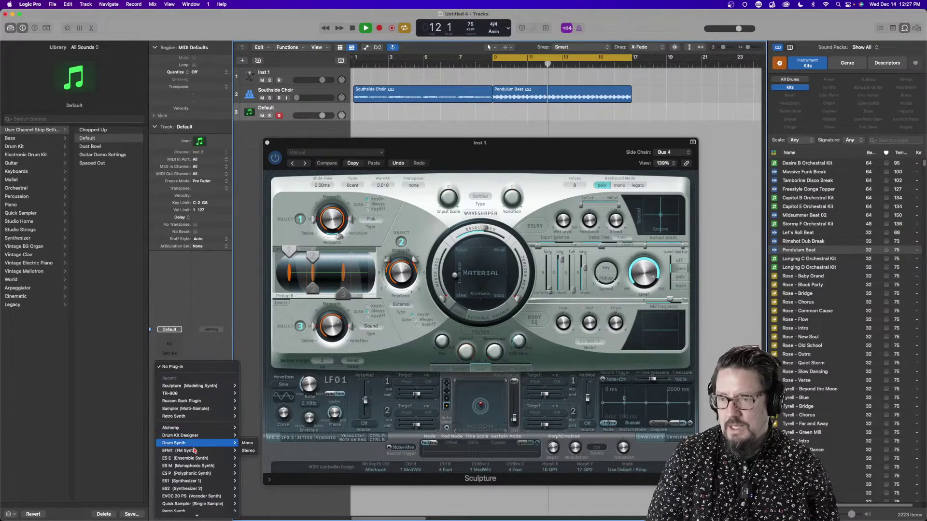
mouse_move(203, 488)
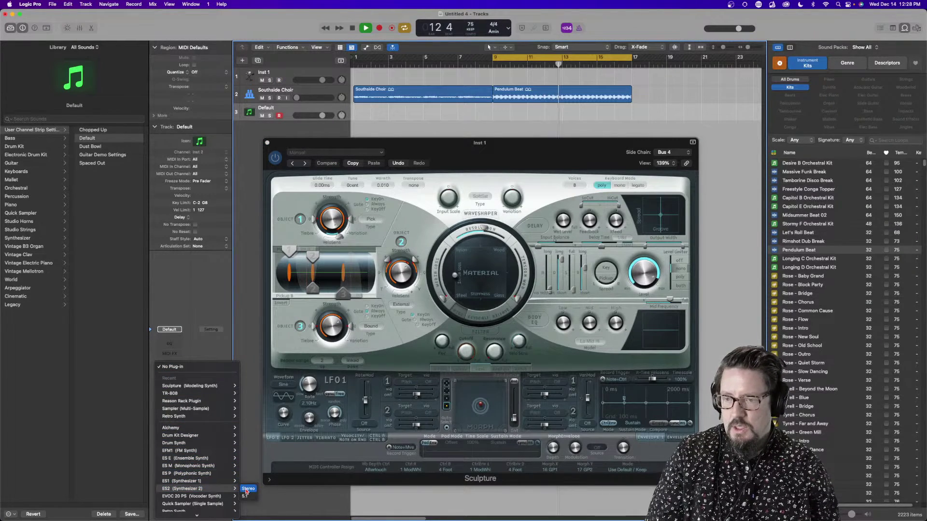
left_click(249, 490)
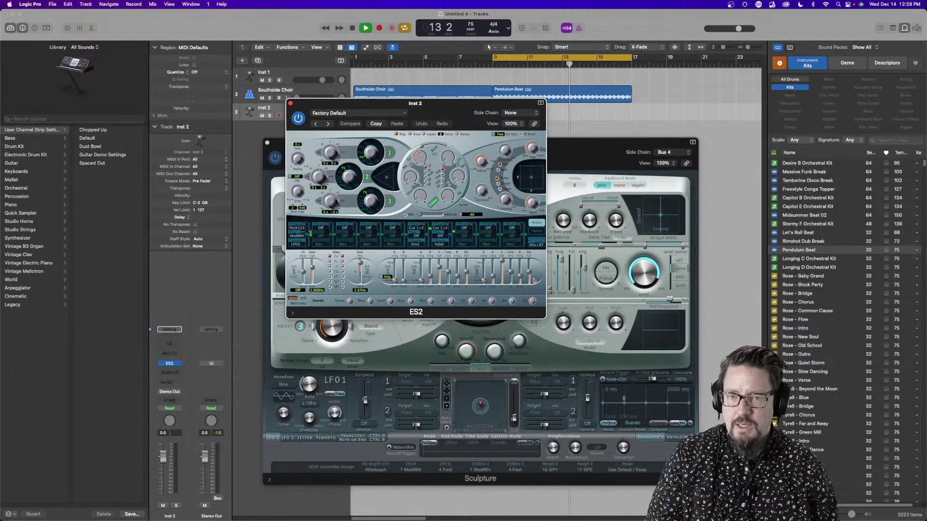
left_click_drag(546, 319, 784, 480)
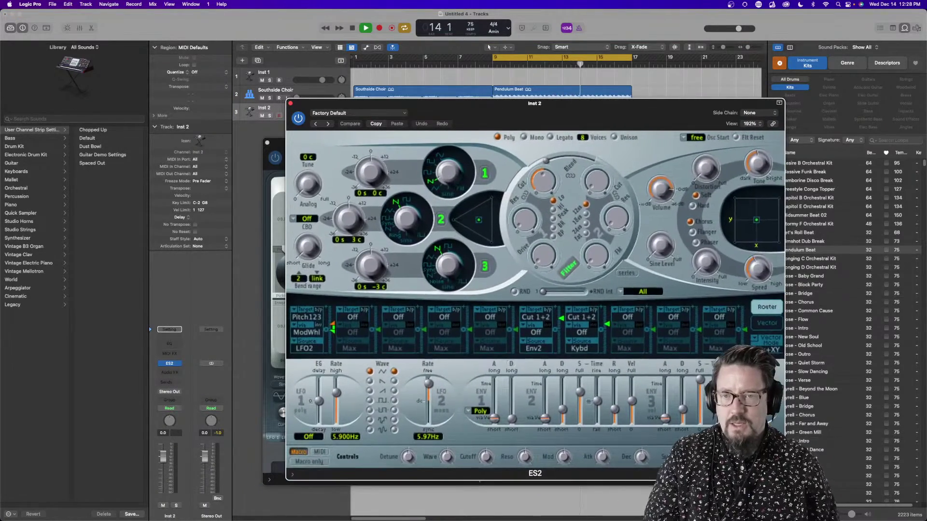
left_click_drag(606, 103, 402, 52)
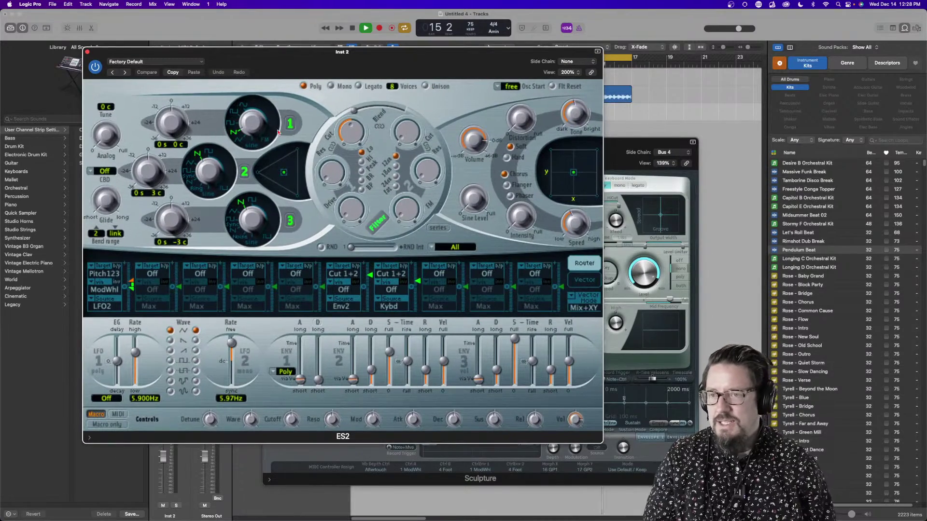
left_click_drag(287, 76, 388, 70)
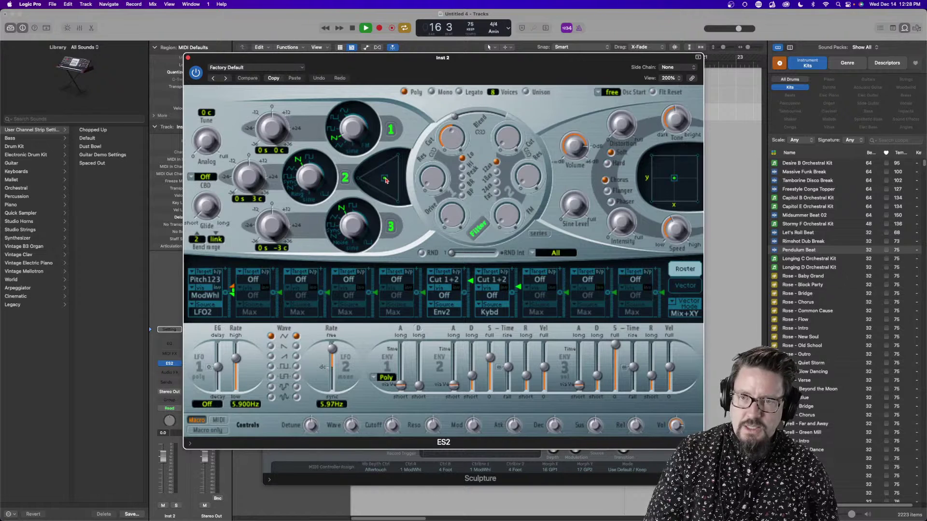
Sweep ES2's oscillator mix toward oscillator 1 and back near the centre of the triangle, close ES2 and select the Inst 1 track
left_click_drag(385, 180, 409, 150)
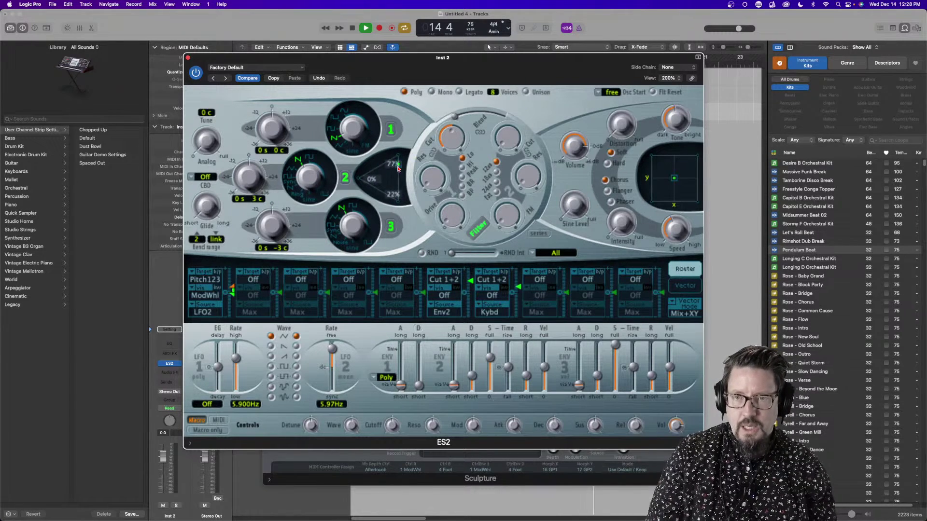
left_click_drag(398, 169, 373, 181)
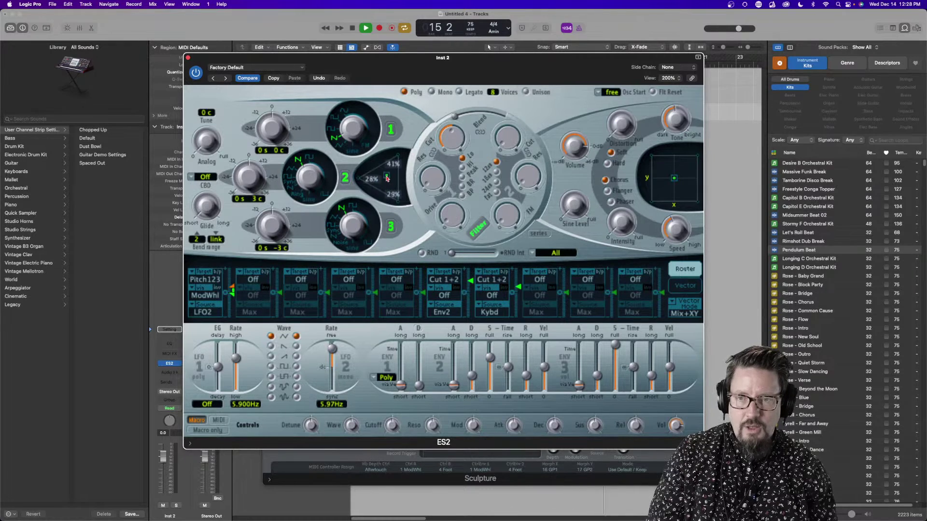
left_click(189, 58)
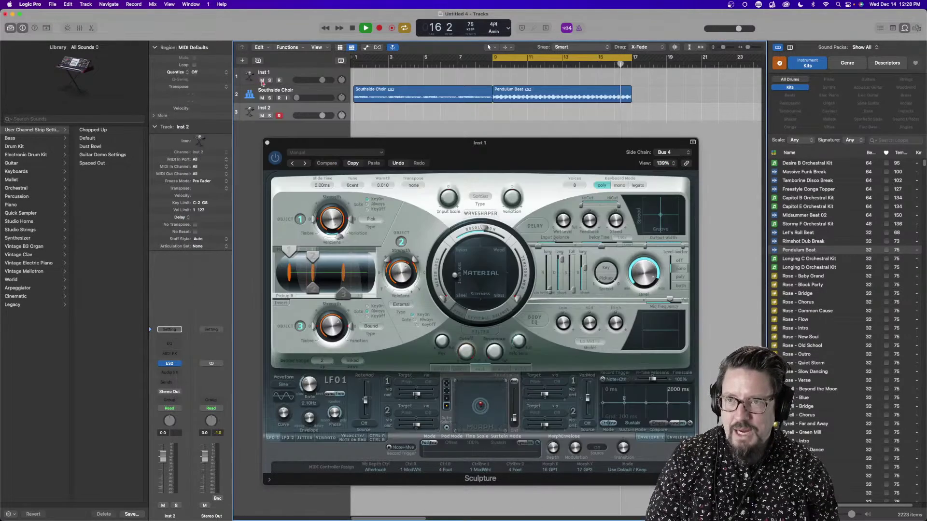
left_click(286, 74)
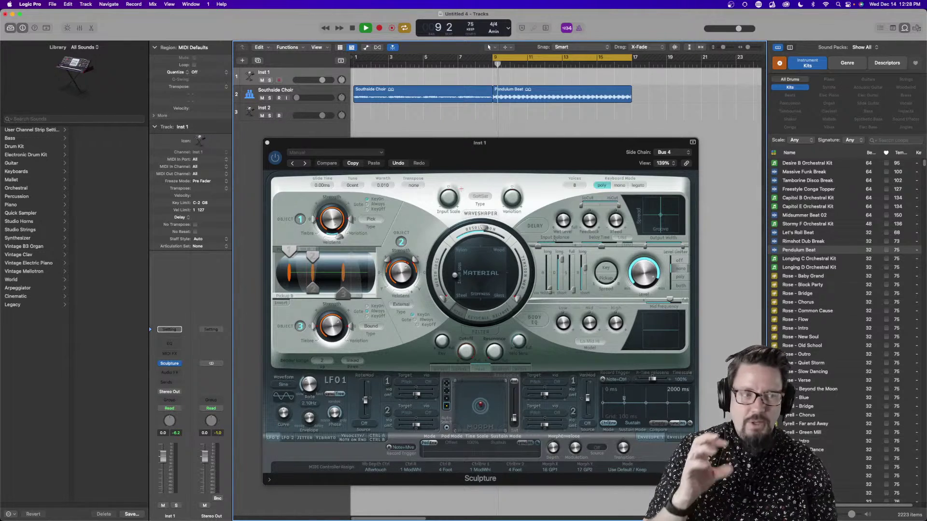
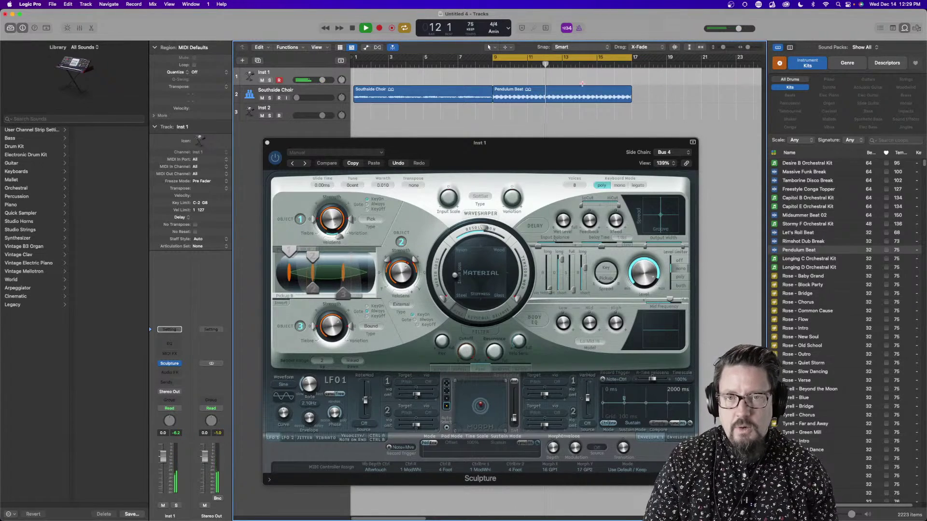
Place the Restless Beat loop at bar 17 on the Southside Choir track, shift the cycle range over it and play it
key("space")
scroll(814, 302, "down", 15)
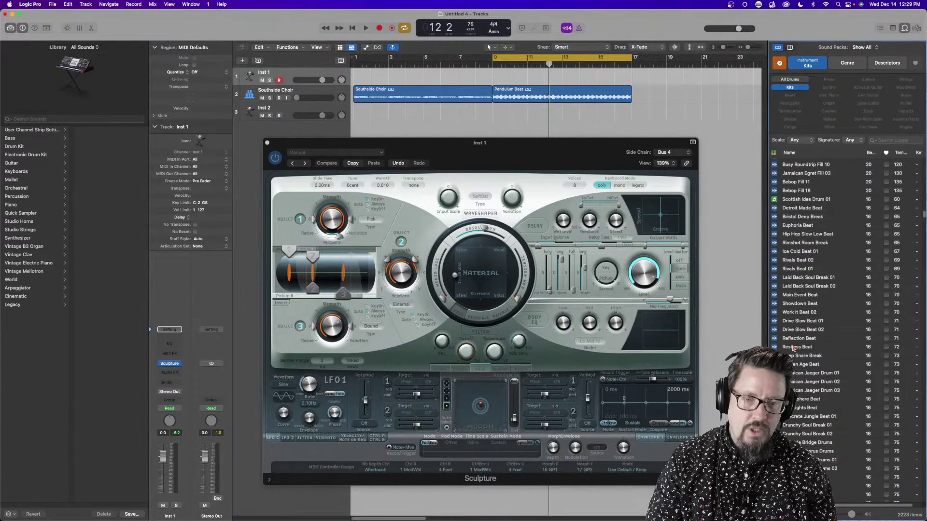
left_click(795, 348)
left_click_drag(795, 348, 633, 95)
left_click_drag(506, 54, 633, 58)
key("space")
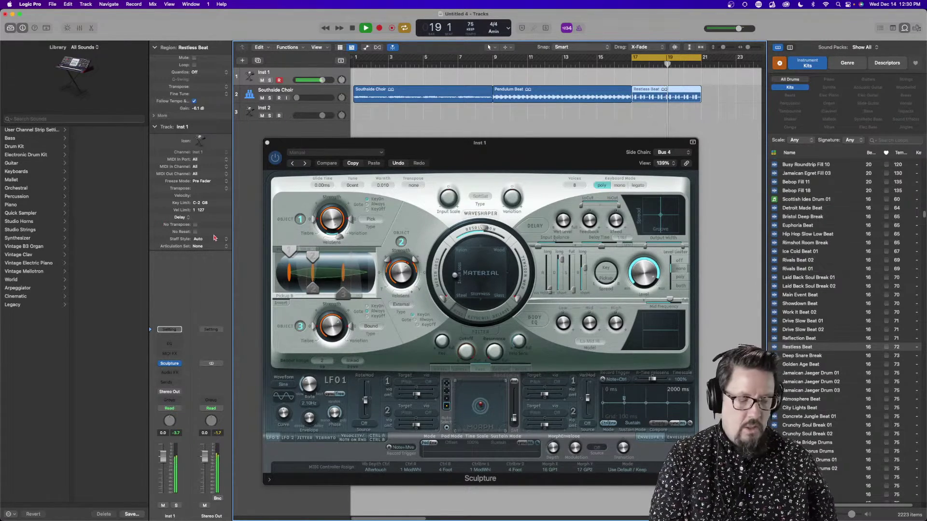
Change Object 1's type to Bow and Object 3's type to Bouncing while the loop plays
left_click(365, 222)
left_click(374, 232)
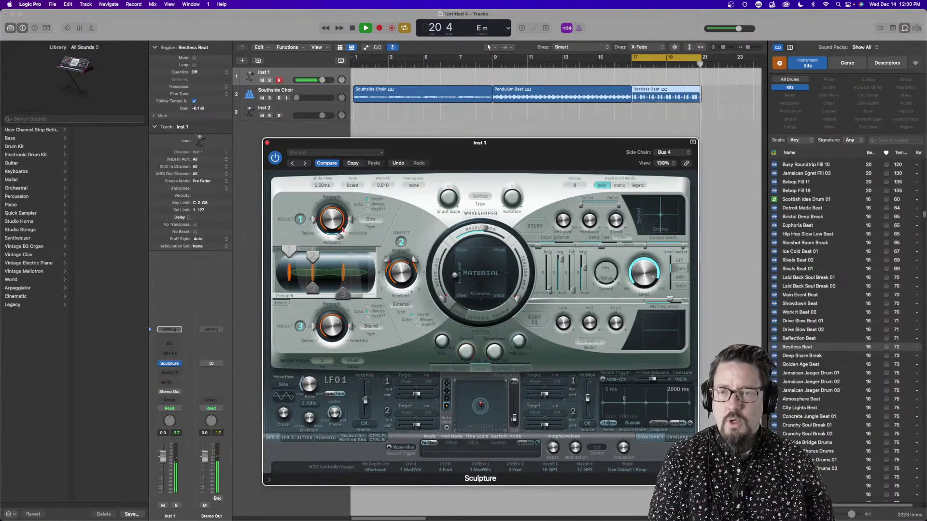
mouse_move(330, 230)
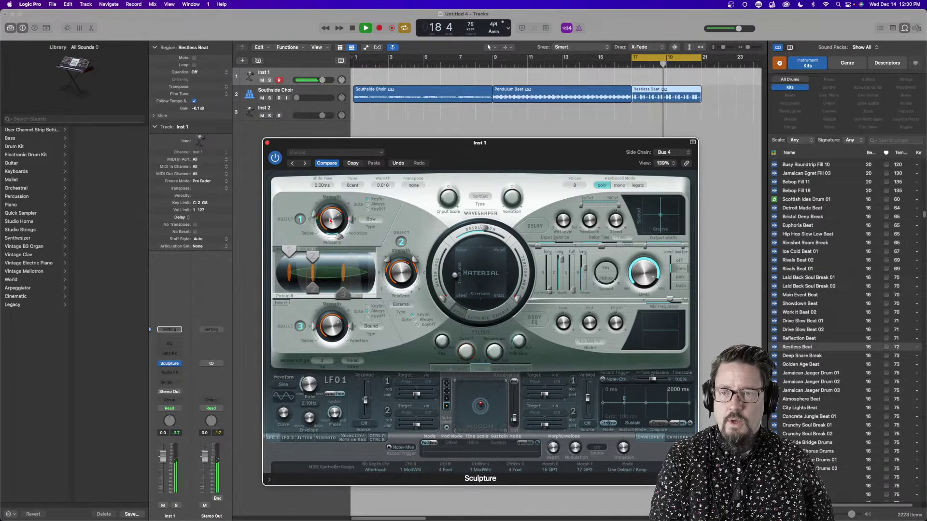
left_click(370, 327)
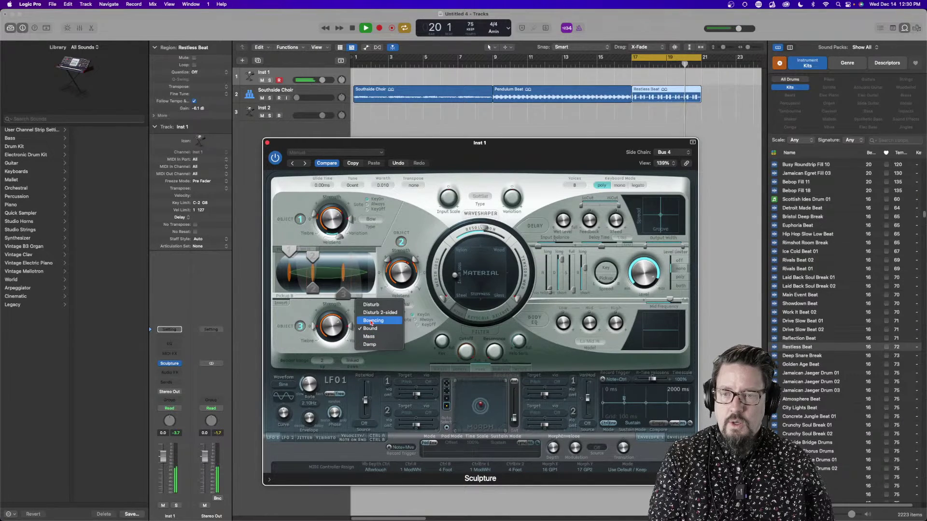
left_click(371, 321)
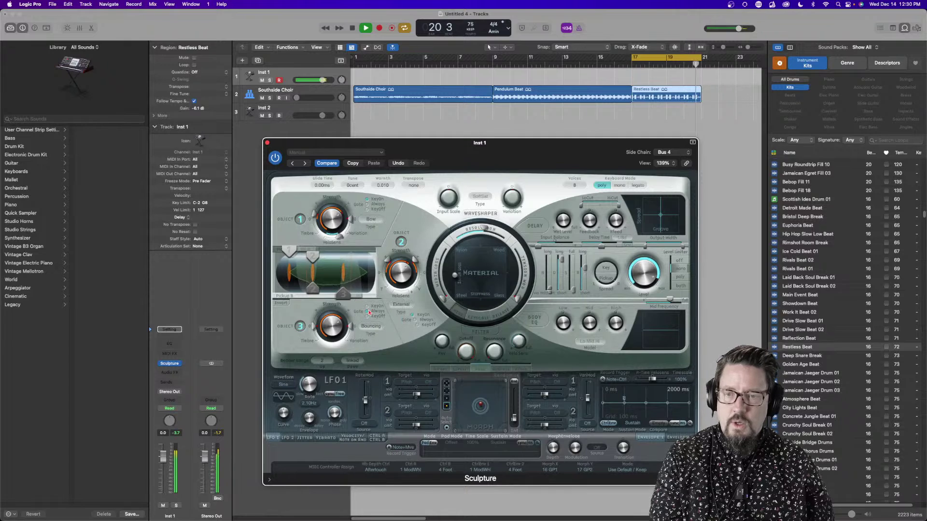
mouse_move(330, 338)
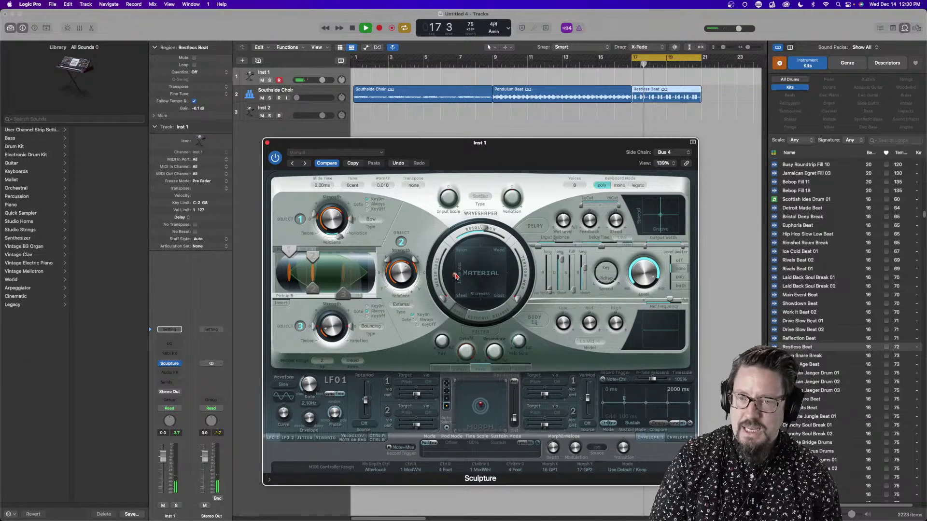
Sweep the string's Material across the pad toward Glass, settle it in the Nylon corner and stop playback
left_click_drag(455, 276, 524, 273)
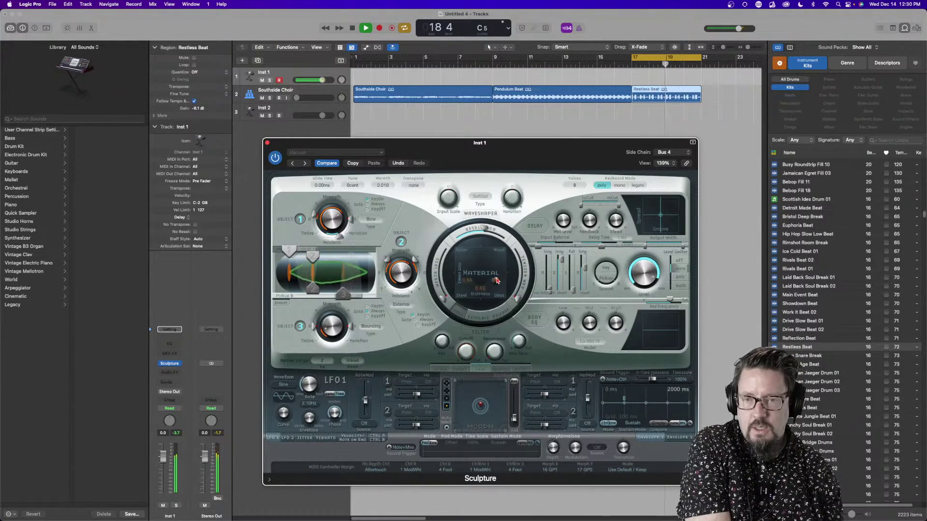
left_click_drag(498, 281, 483, 293)
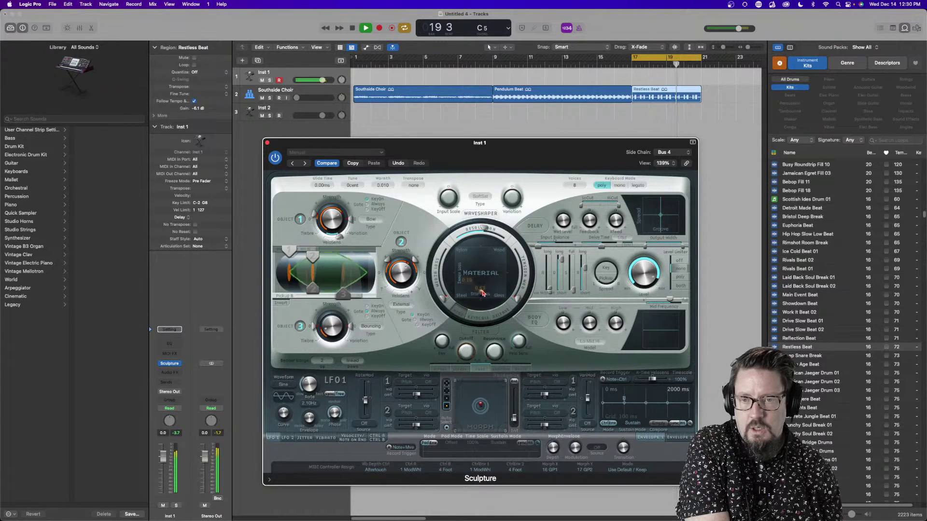
left_click_drag(467, 263, 458, 247)
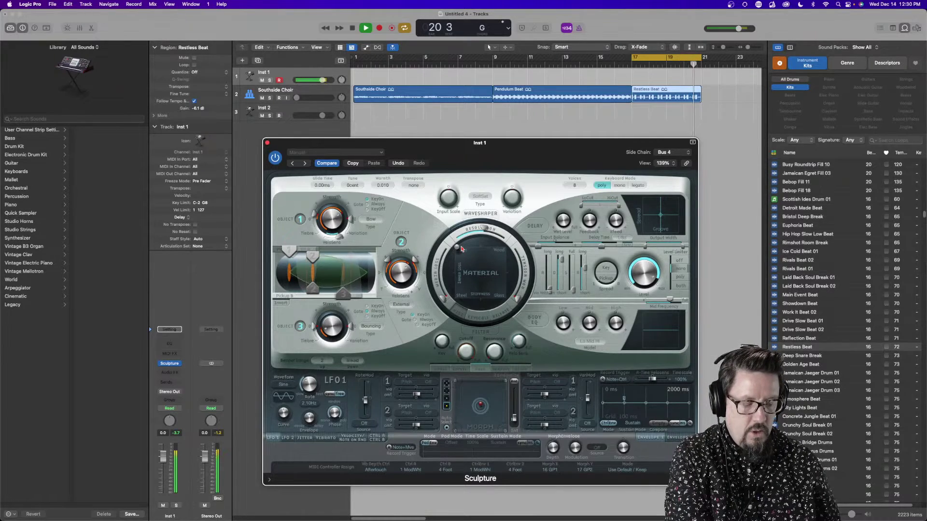
key("space")
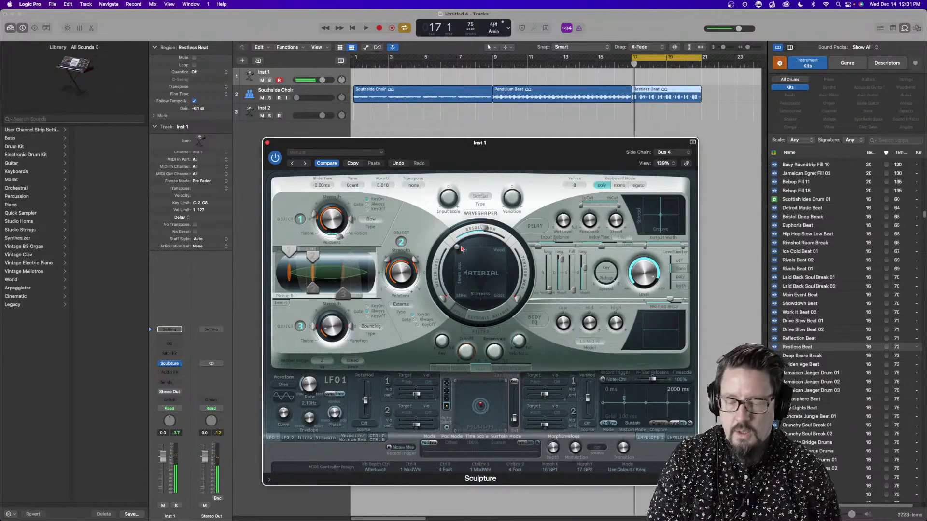
Filter the loops by Brass instead of Kits, preview Desire B French Horns and place it at bar 21 on the Southside Choir track
left_click(780, 65)
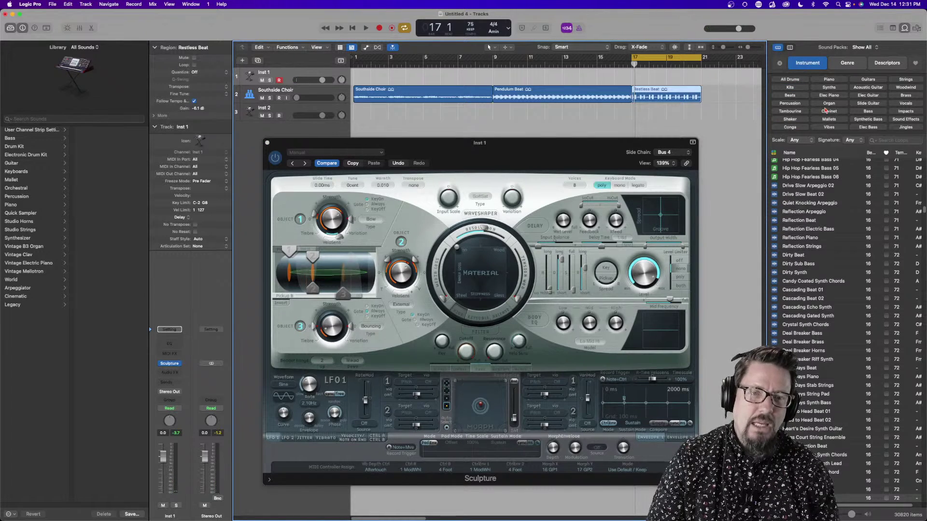
left_click(905, 96)
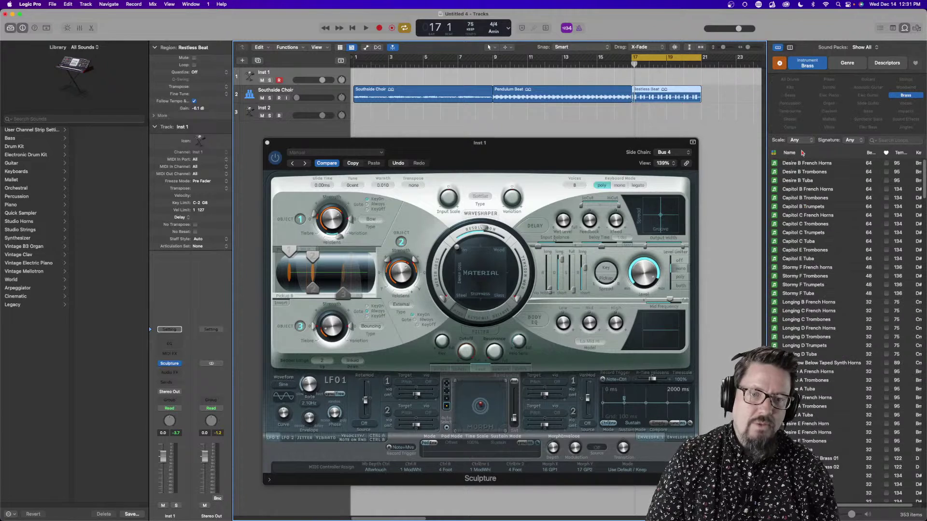
left_click(800, 167)
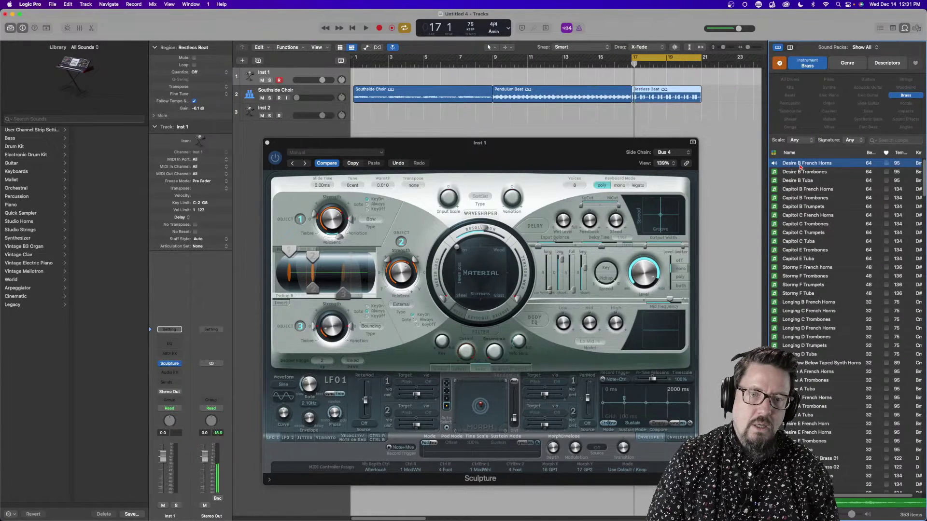
left_click_drag(802, 166, 705, 94)
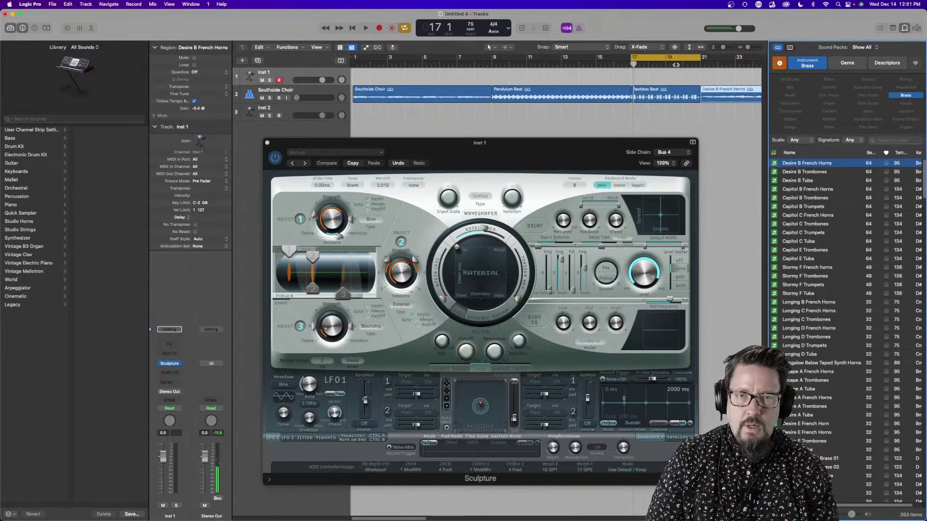
Shift the cycle range over the Desire B French Horns region starting at bar 21, fit it to the region's length and play it
left_click_drag(672, 61, 739, 61)
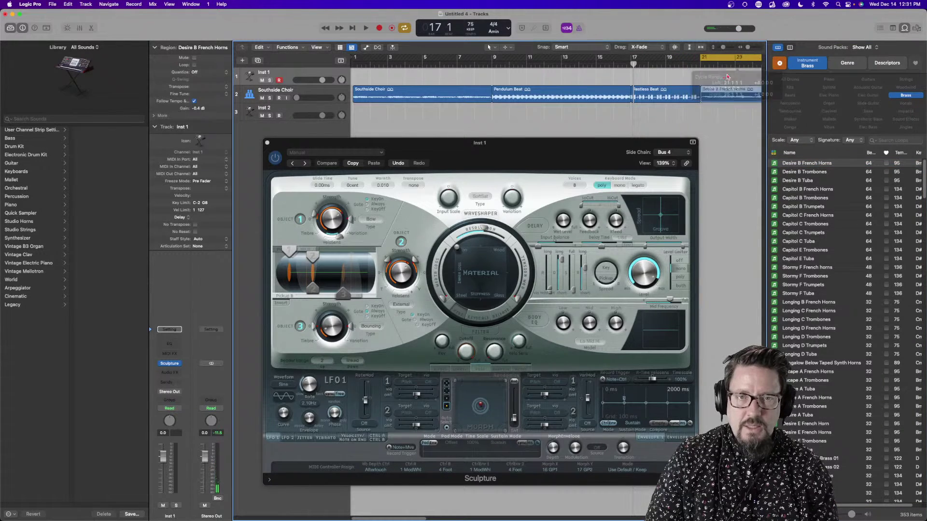
scroll(700, 72, "right", 5)
left_click_drag(630, 56, 688, 65)
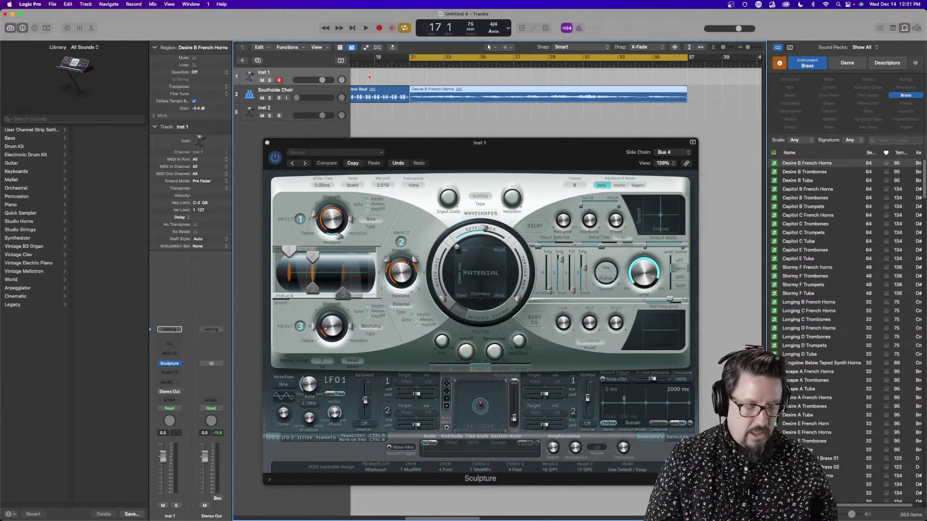
key("space")
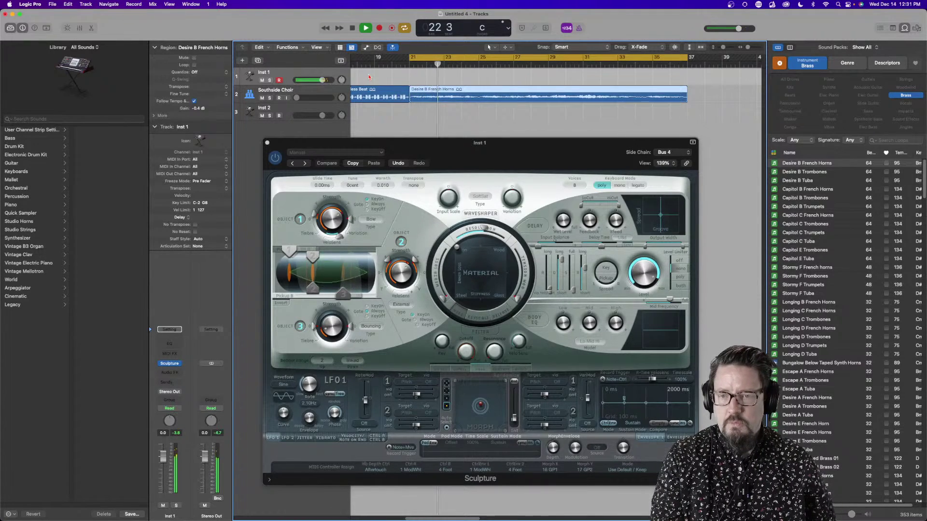
Switch off Objects 1 and 3, leaving Object 2 to excite the string, and move it near the string's far end while adjusting its Timbre and Variation
left_click(300, 326)
left_click(300, 220)
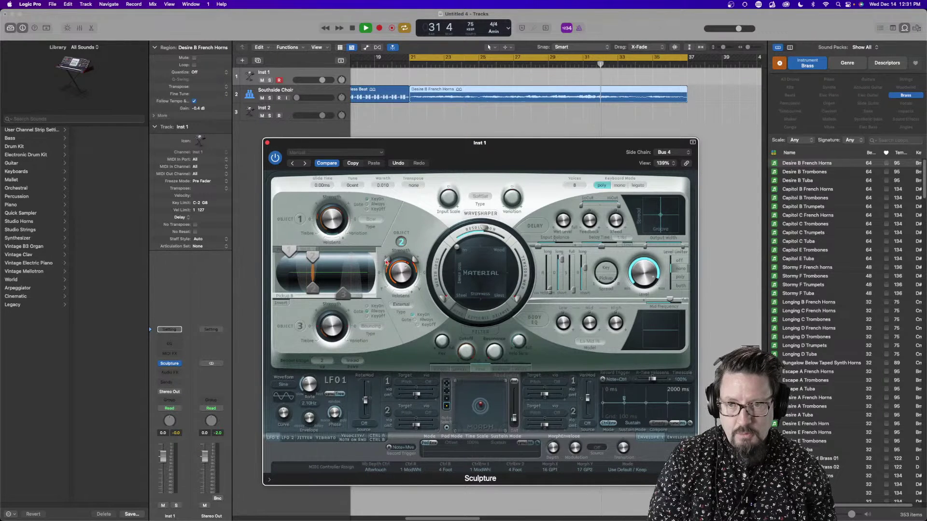
left_click_drag(384, 268, 422, 284)
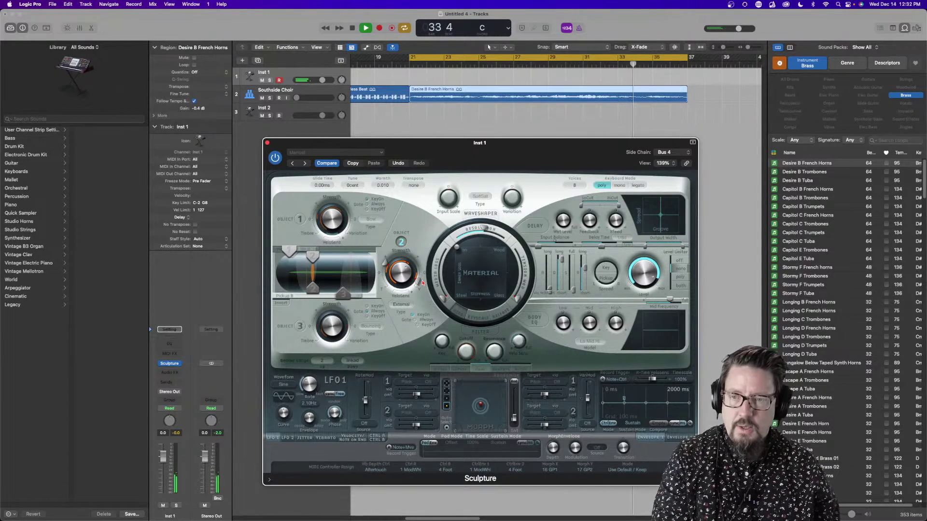
left_click_drag(312, 256, 366, 263)
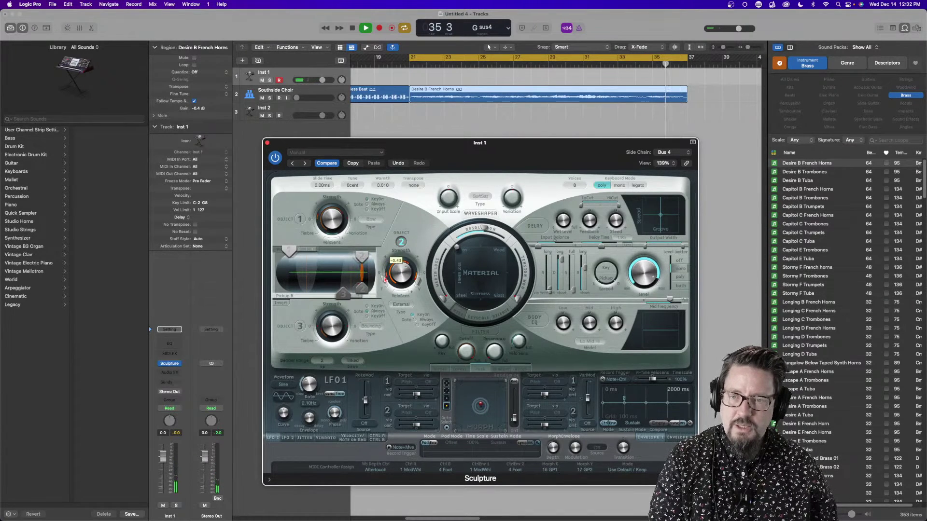
left_click_drag(385, 280, 385, 259)
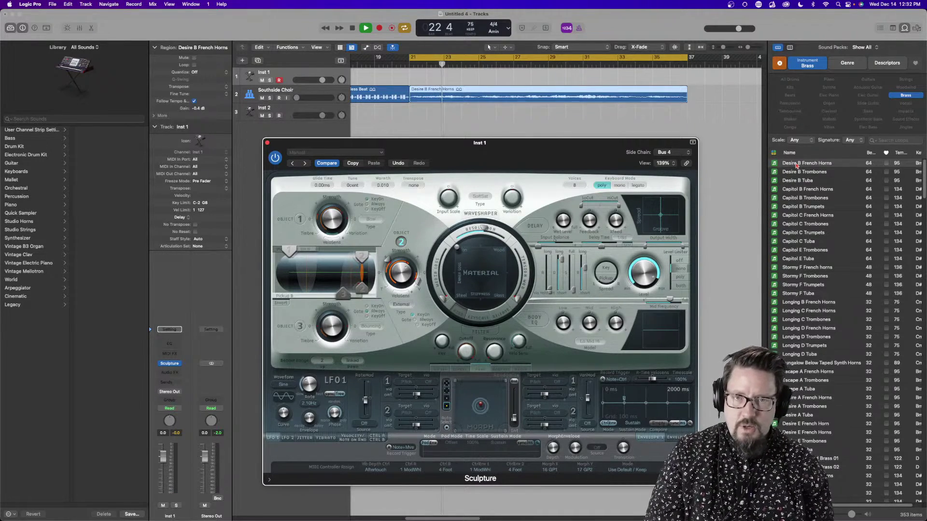
Add Desire B French Horns as a MIDI region, mute its Orchestra French Horn track and move the region to bar 21 on Inst 2
left_click_drag(797, 167, 417, 129)
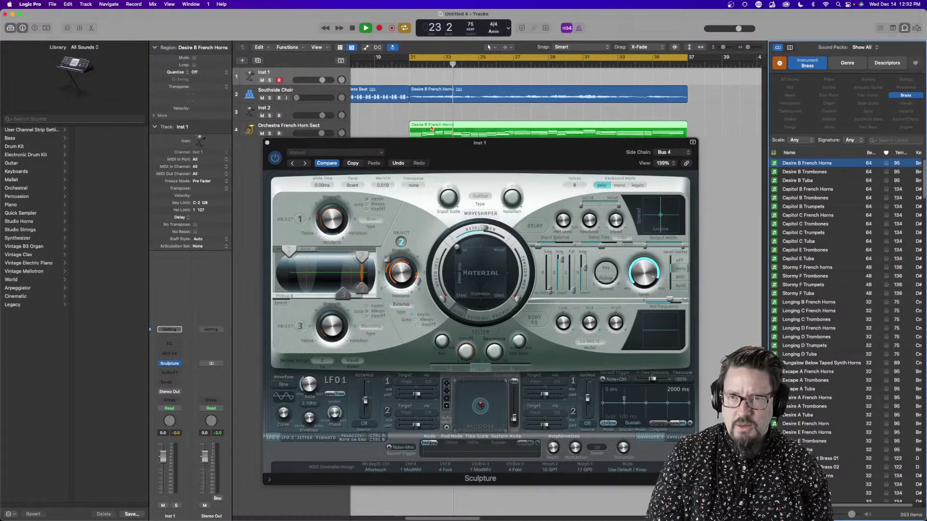
left_click(262, 133)
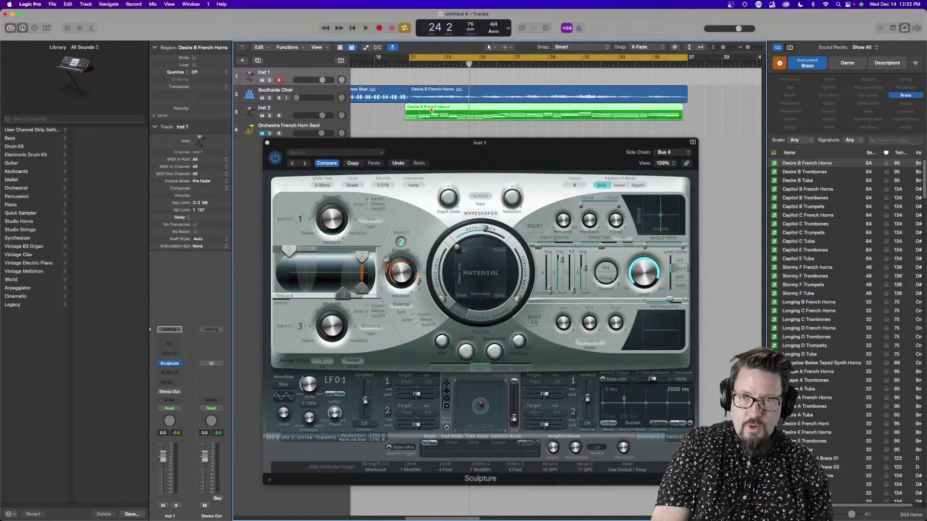
left_click_drag(431, 111, 435, 110)
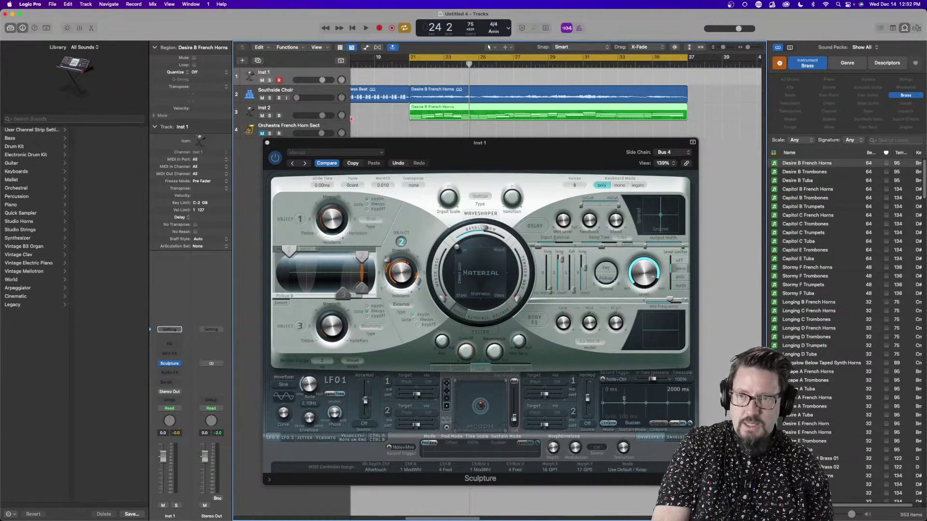
Play the MIDI horn region through Inst 2 and adjust the Strength of Object 2 in Sculpture
left_click_drag(403, 271, 405, 288)
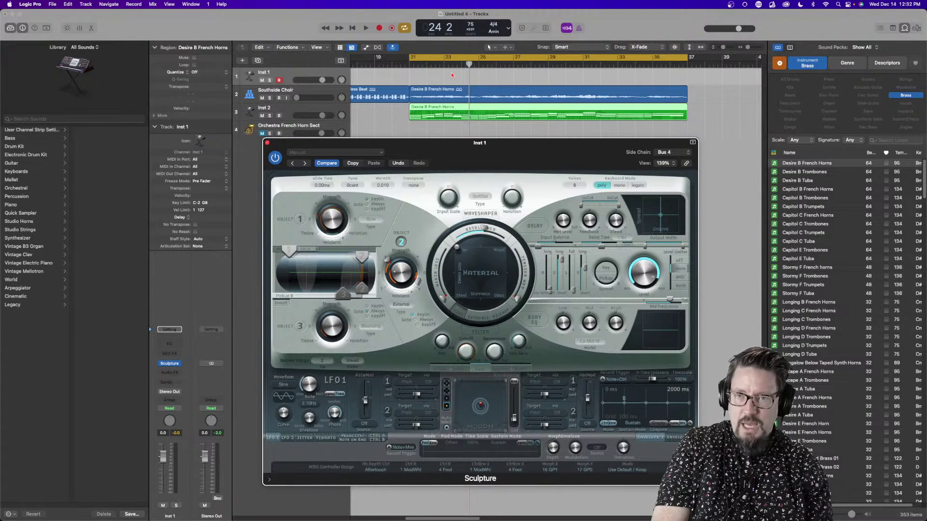
key("shift+space")
left_click(398, 276)
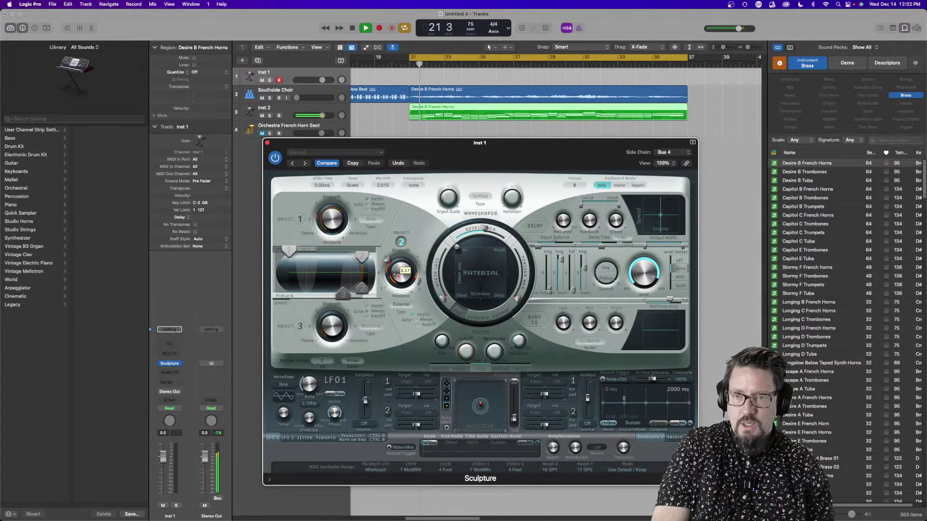
left_click_drag(398, 277, 399, 277)
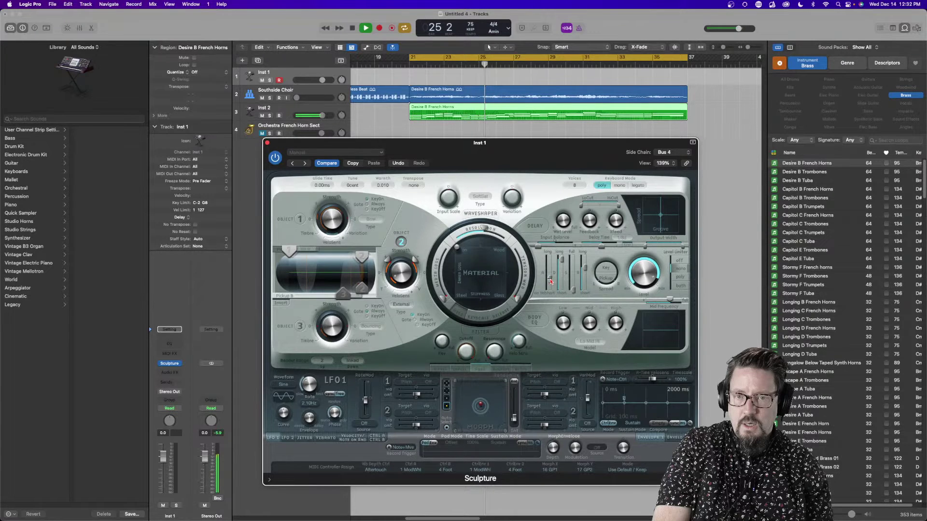
Move the string's Material from the Nylon corner to the Steel corner while the horns play
mouse_move(550, 281)
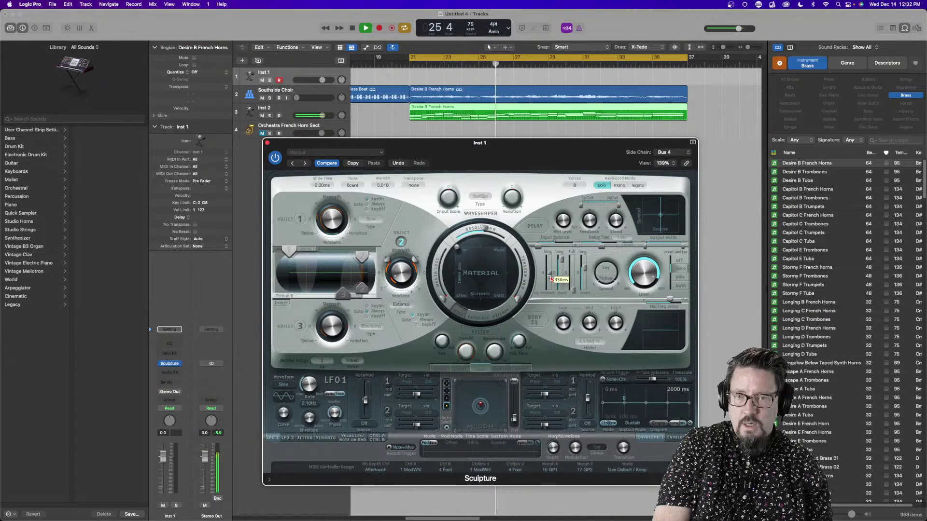
left_click_drag(456, 247, 455, 299)
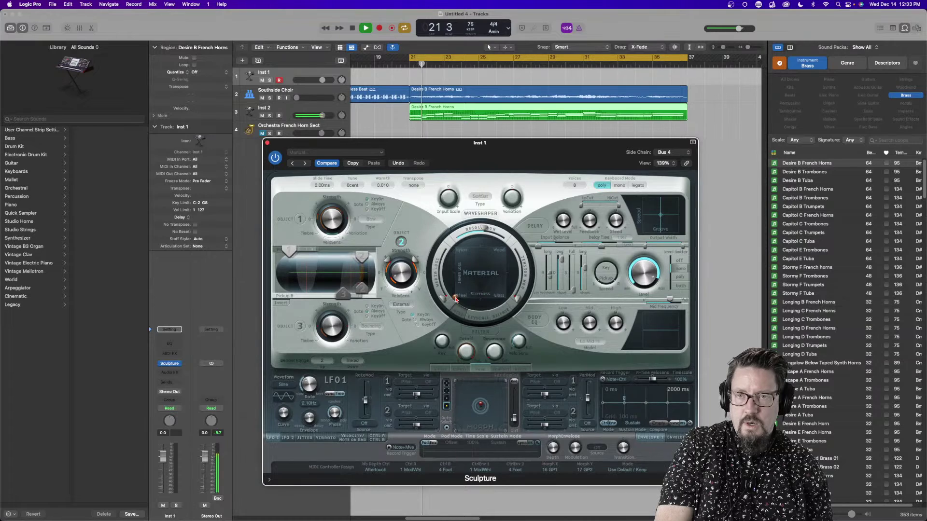
mouse_move(398, 275)
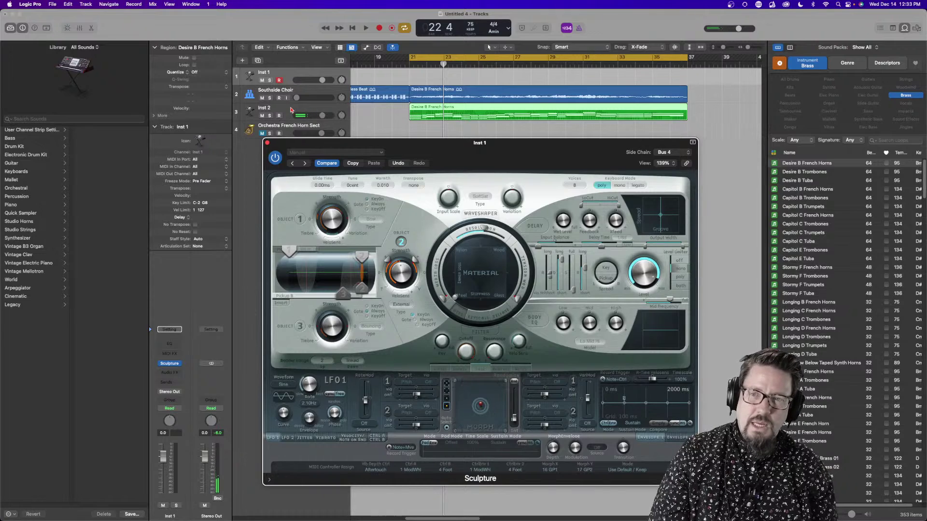
Move the Sculpture window down clear of the track list and play the Inst 2 horn part again
left_click_drag(377, 149, 390, 184)
key("space")
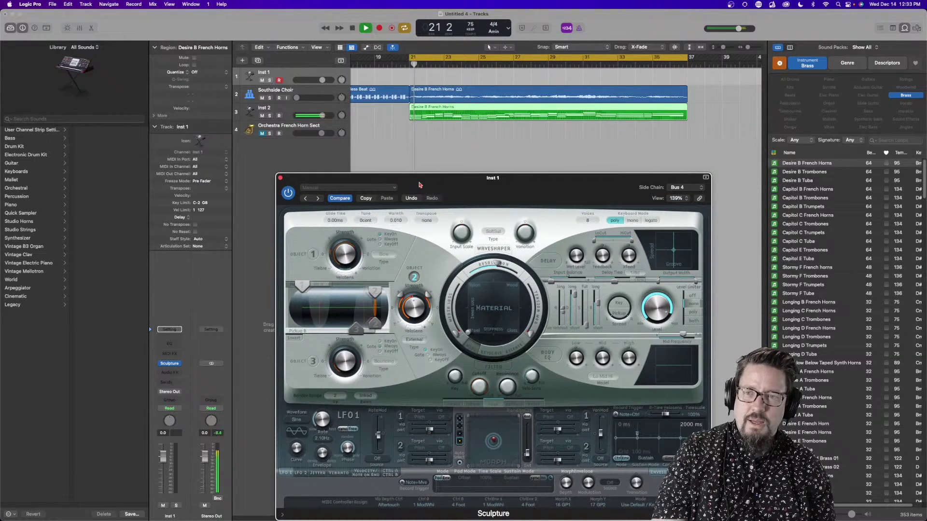
left_click(259, 117)
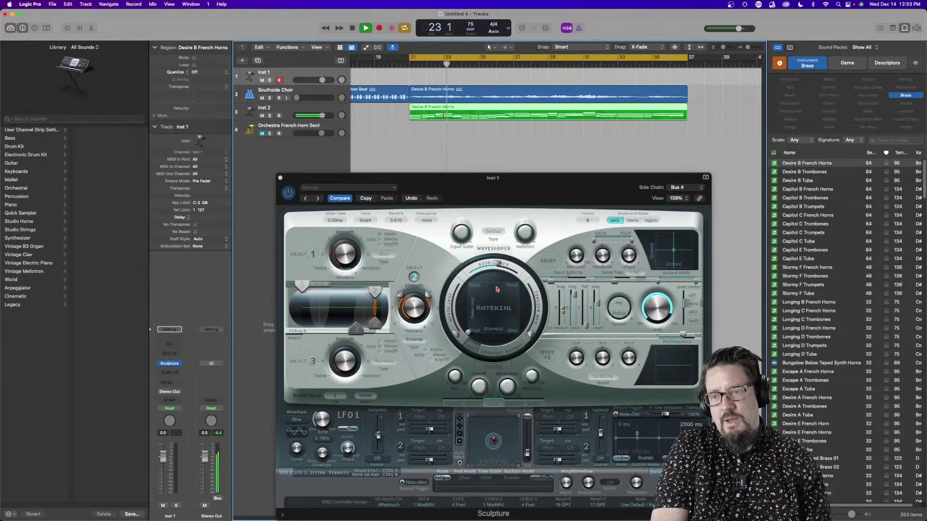
Create a new software instrument track below the Orchestra French Horn track and load Sculpture on it
left_click(283, 110)
double_click(285, 155)
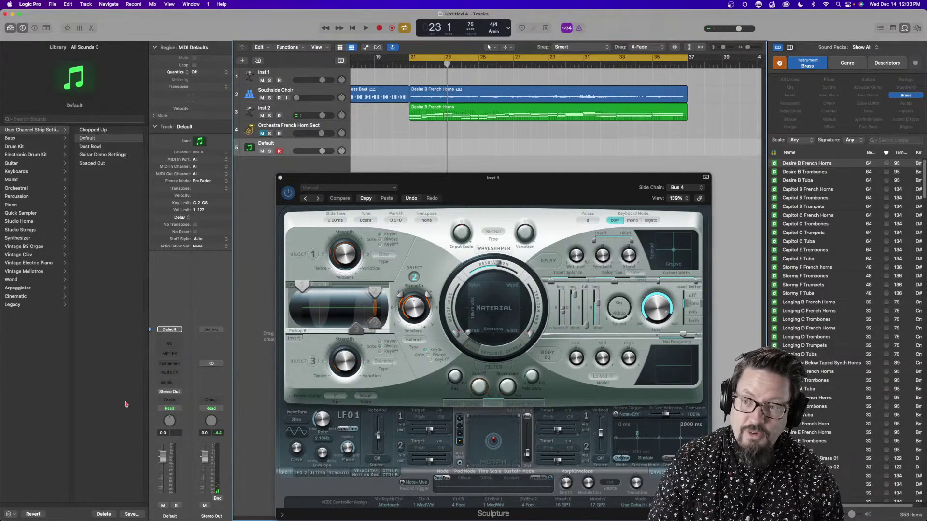
left_click(166, 366)
mouse_move(235, 394)
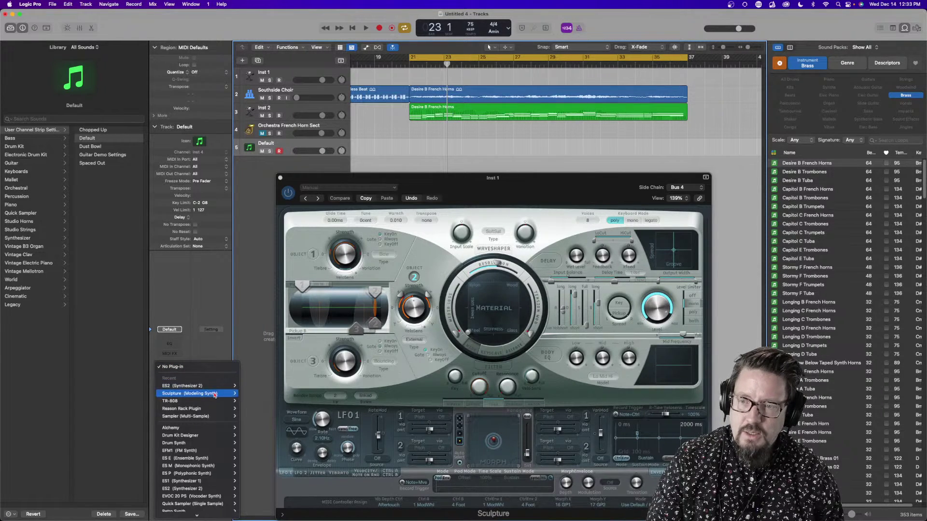
left_click(249, 393)
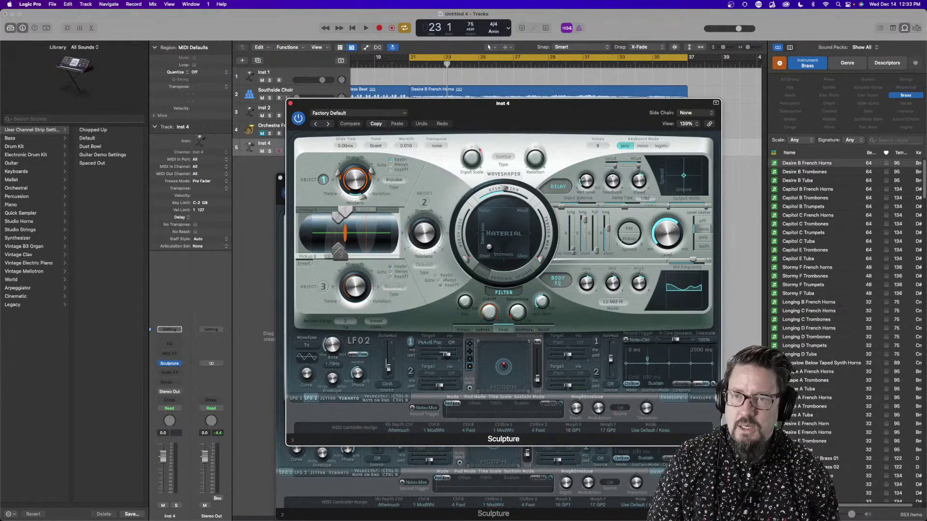
Initialize the setting of the new track's Sculpture in place of Factory Default
left_click(373, 114)
left_click(481, 109)
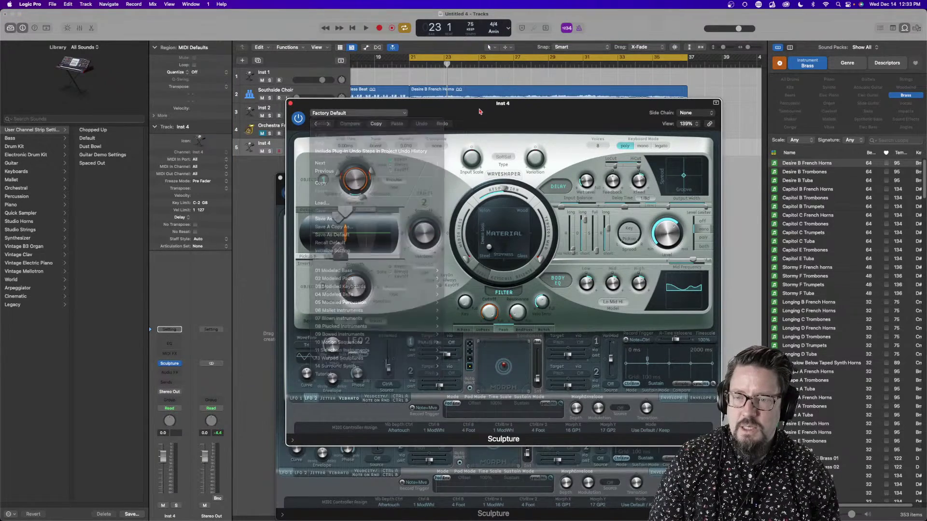
left_click(353, 115)
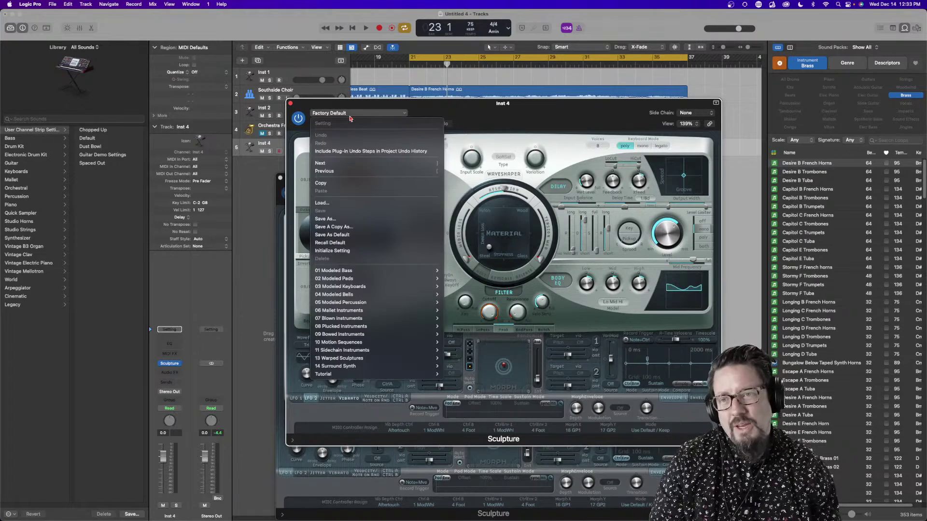
left_click(341, 249)
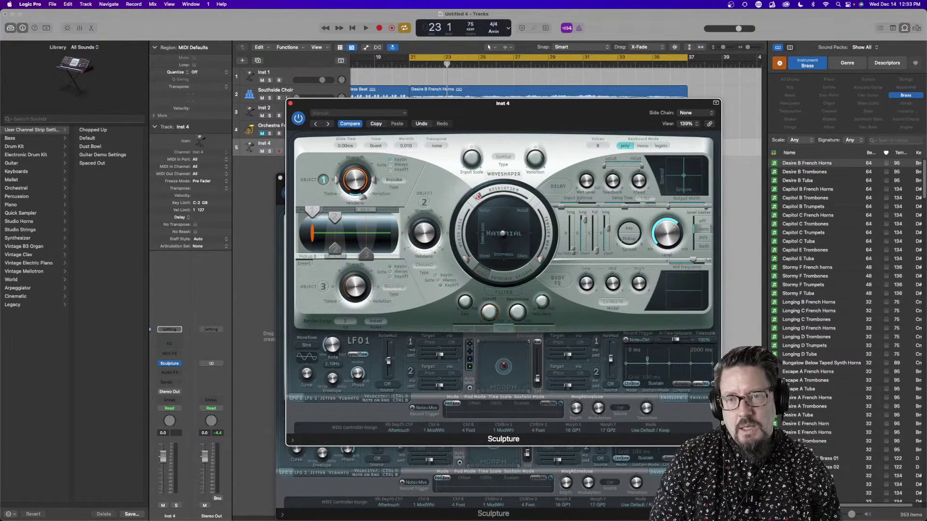
Copy the MIDI Desire B French Horns region from Inst 2 to Inst 4 at bar 21, then solo Inst 4 and play it
left_click_drag(493, 105, 496, 270)
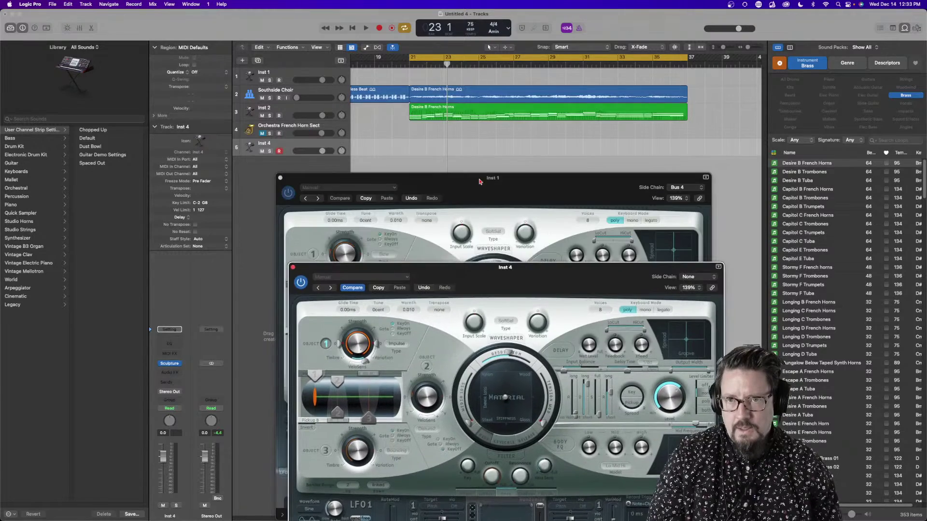
left_click_drag(463, 114, 464, 150)
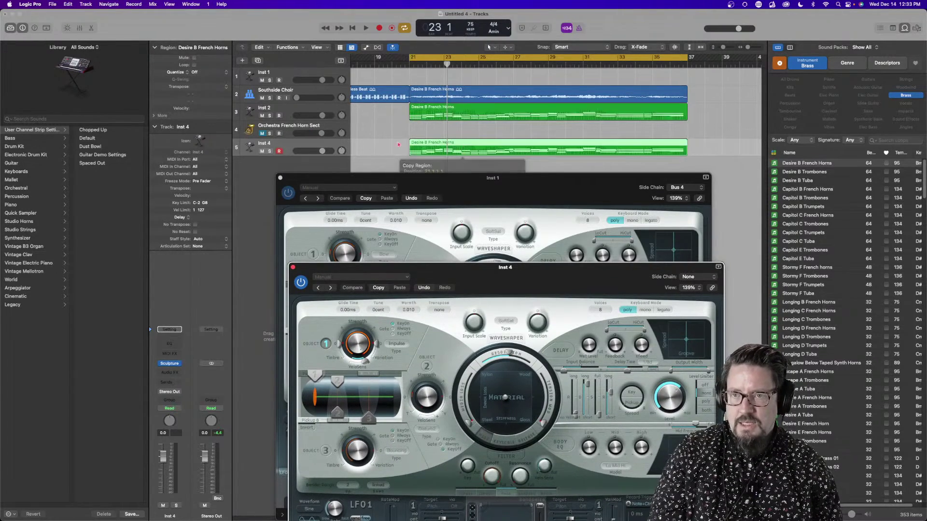
left_click(269, 152)
left_click(368, 132)
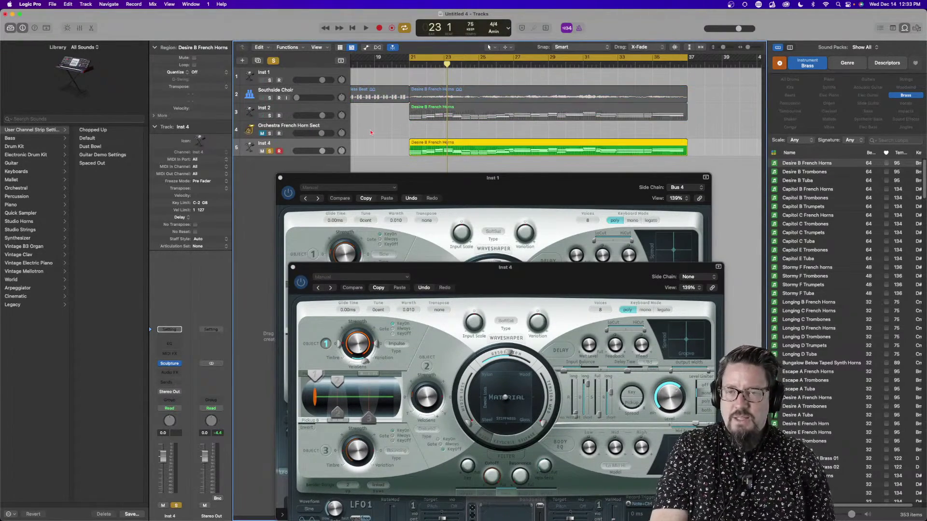
key("space")
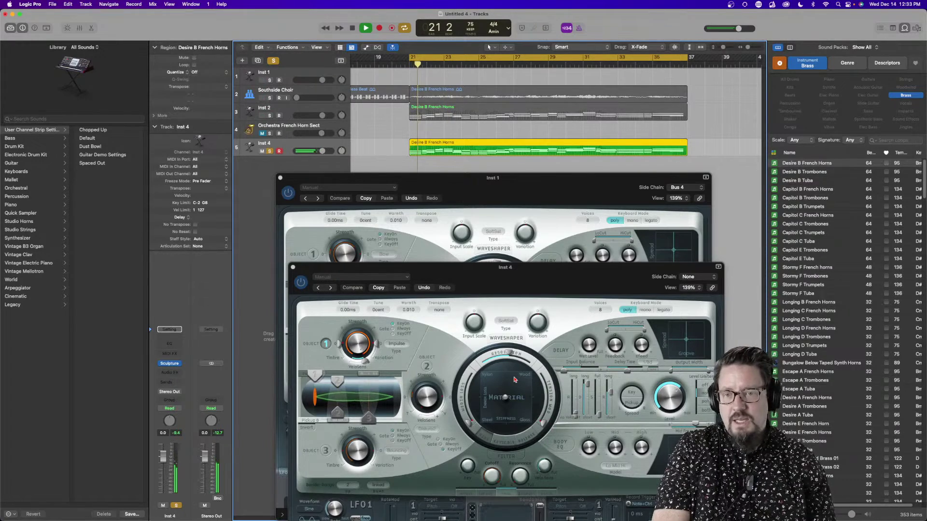
Move the Material of Inst 4's Sculpture to the Steel corner and close its window while the part plays
left_click_drag(505, 395, 509, 511)
left_click(509, 511)
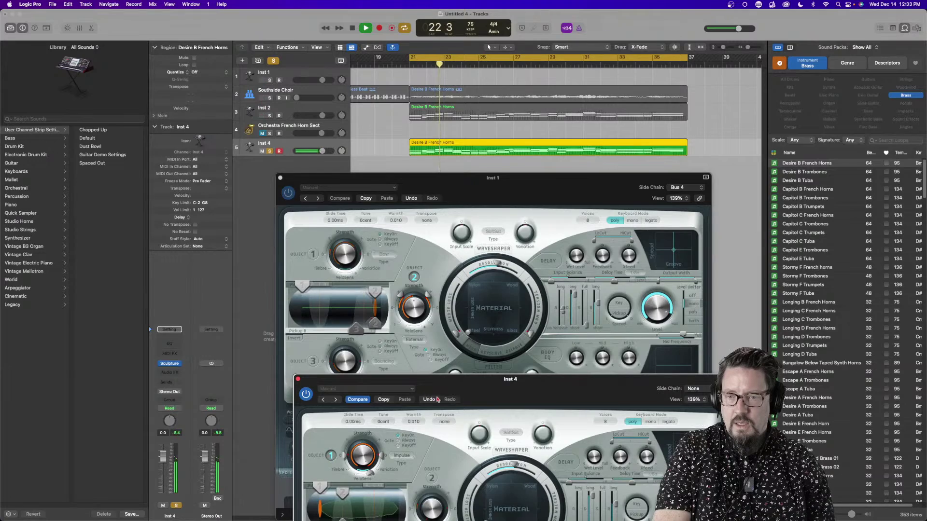
left_click_drag(441, 390, 555, 282)
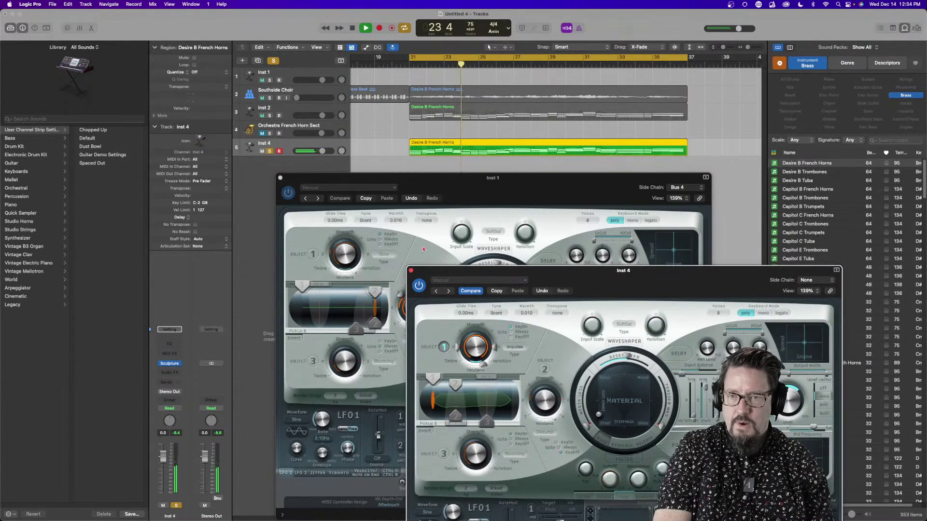
left_click(411, 271)
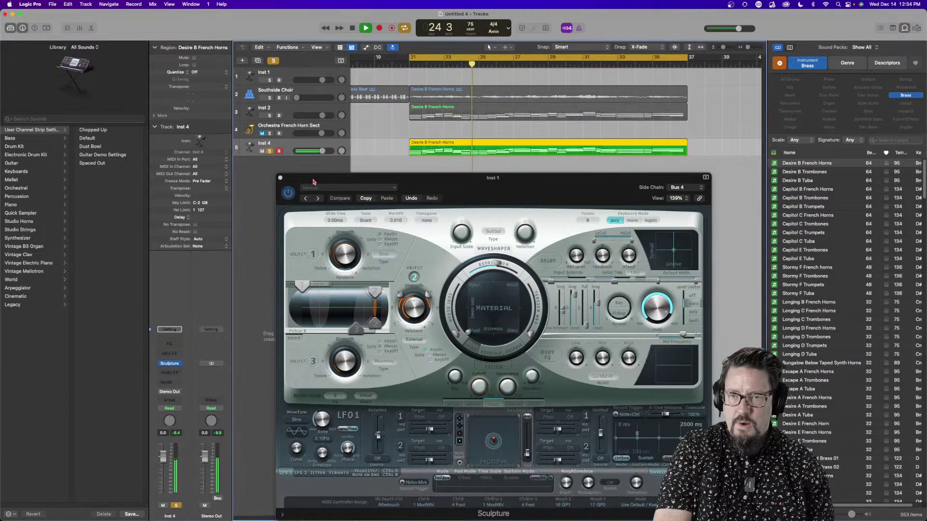
Switch the solo from Inst 4 to Inst 2 and play the horn part for comparison
key("space")
left_click(270, 151)
left_click(269, 116)
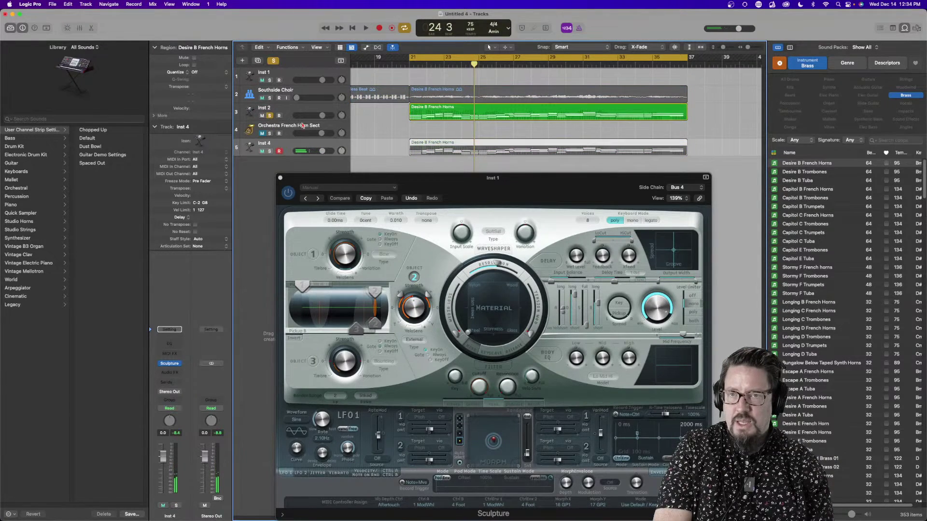
key("space")
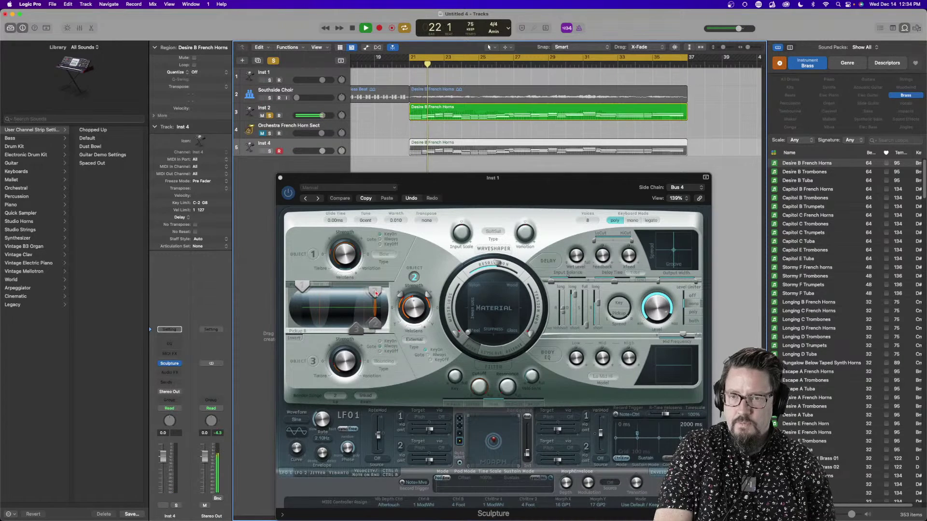
In Inst 1's Sculpture, move Object 2 near the string's start and shift Material to the pad's edge between Wood and Glass
left_click_drag(375, 293, 309, 298)
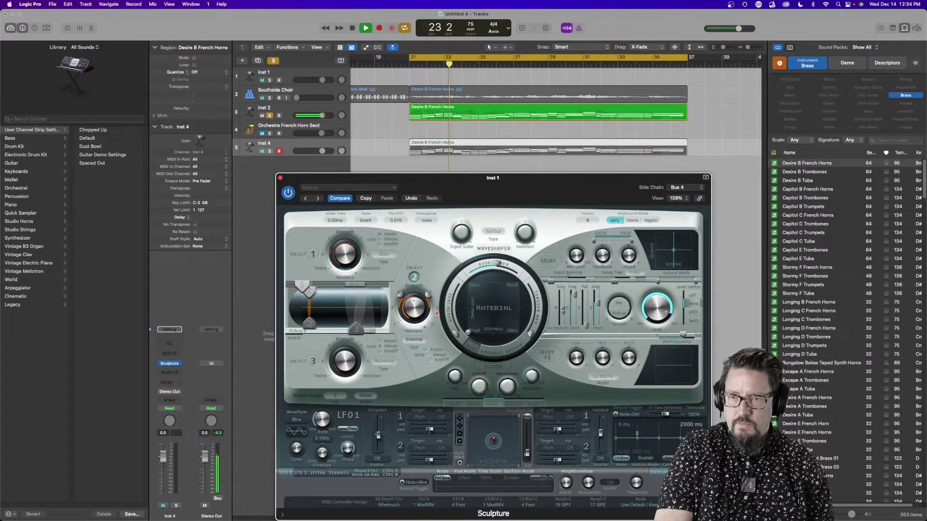
left_click_drag(469, 332, 518, 313)
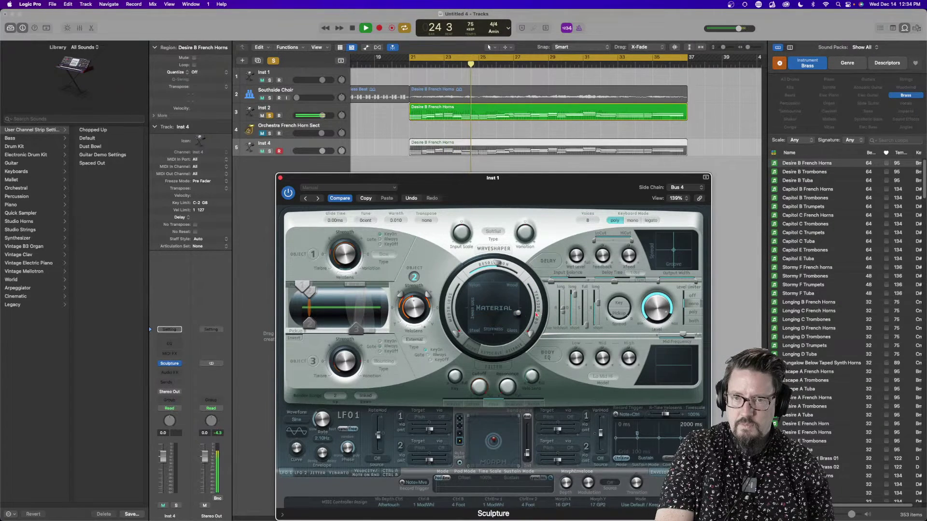
Adjust the string's Media Loss in Inst 1's Sculpture, then enable Object 1 and set its type to Noise while the horns play
left_click(453, 330)
left_click_drag(453, 330, 450, 292)
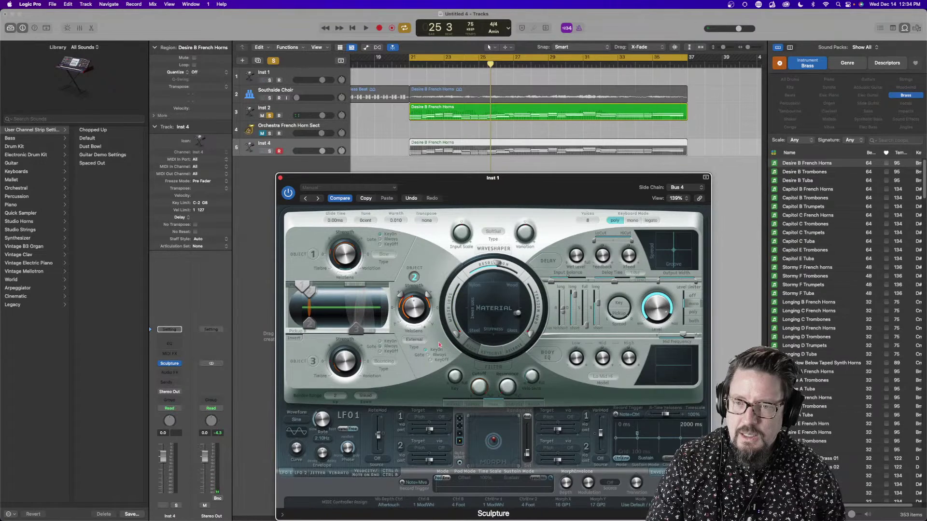
left_click(319, 254)
key("space")
left_click(383, 254)
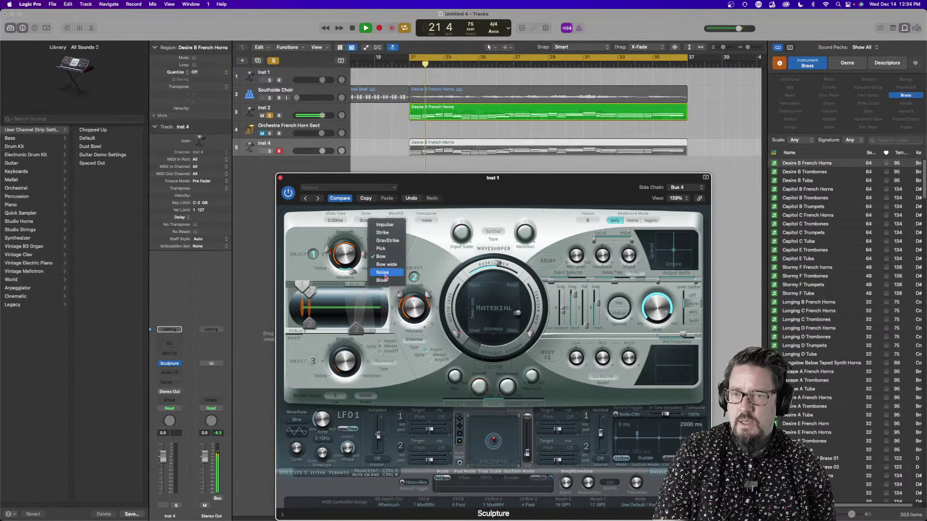
left_click(386, 273)
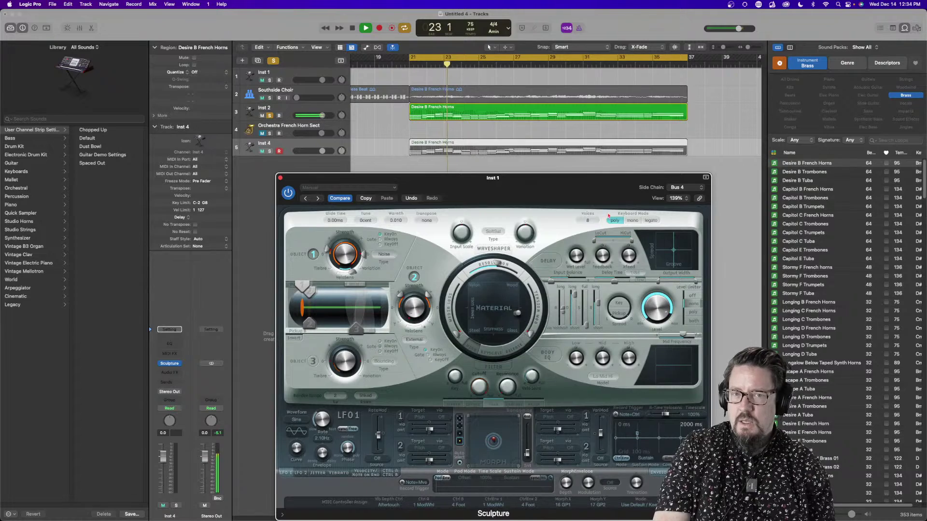
Reposition Inst 1's Sculpture window and play the horn part while varying the string's Resolution, then stop playback
mouse_move(594, 189)
left_mouse_down()
mouse_move(594, 175)
mouse_move(623, 180)
mouse_move(639, 198)
left_mouse_up()
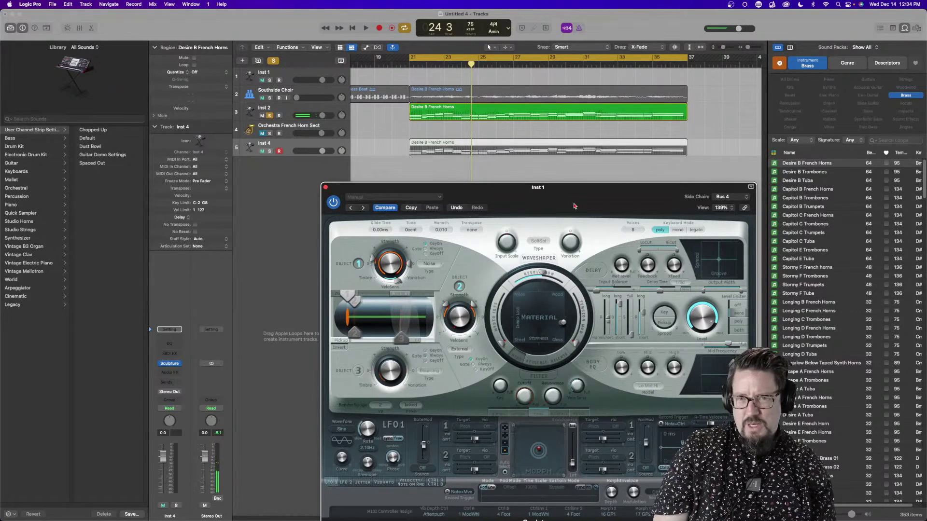
mouse_move(574, 206)
left_mouse_down()
mouse_move(425, 201)
mouse_move(423, 180)
left_mouse_up()
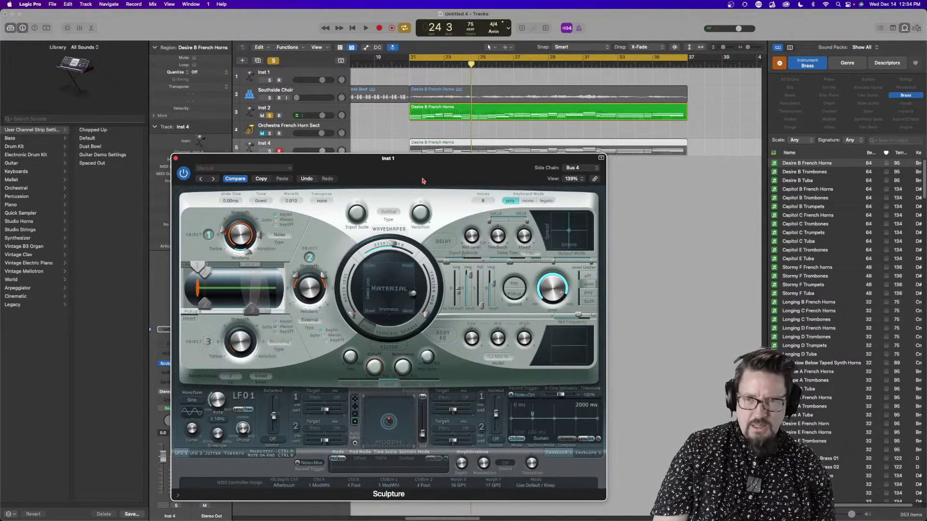
key("space")
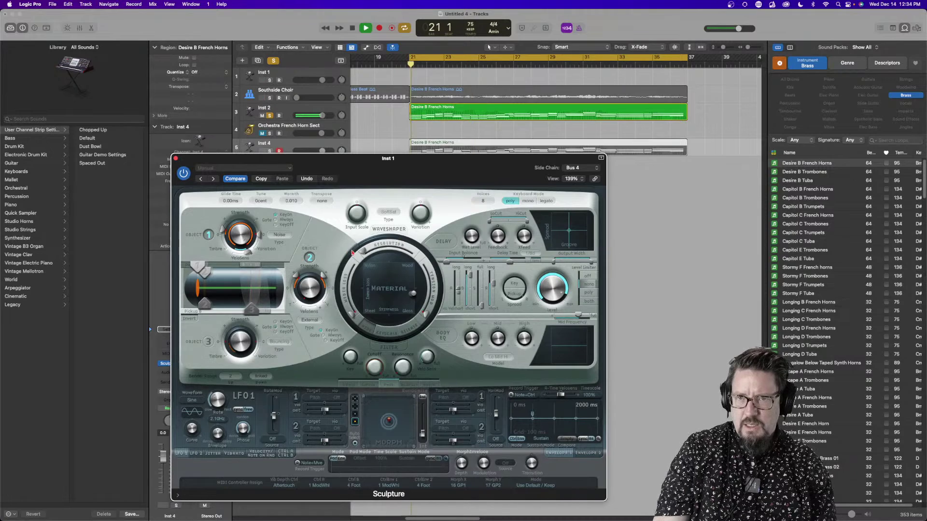
mouse_move(365, 251)
left_mouse_down()
mouse_move(416, 252)
mouse_move(386, 246)
left_mouse_up()
key("space")
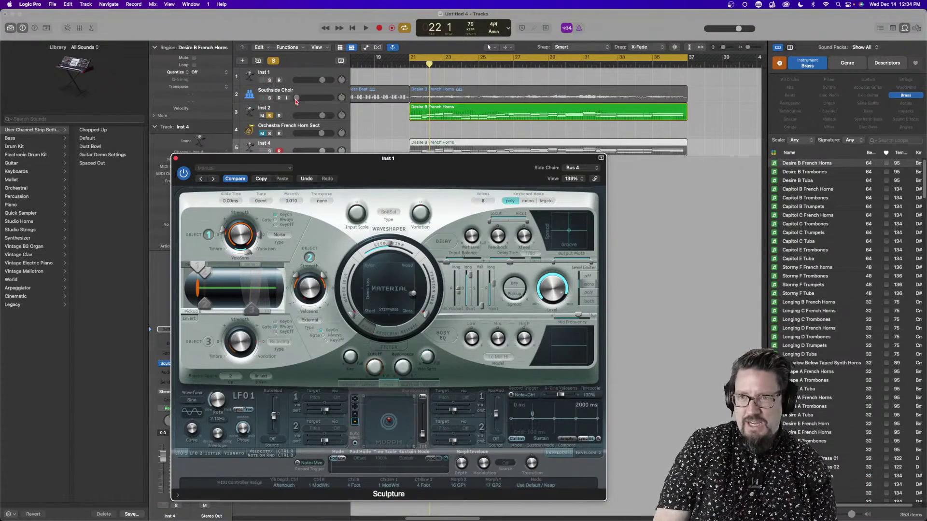
Move the Desire B French Horns MIDI region from Inst 2 up to Inst 1 at bar 21, and delete the Inst 2 track
left_click_drag(437, 104, 437, 70)
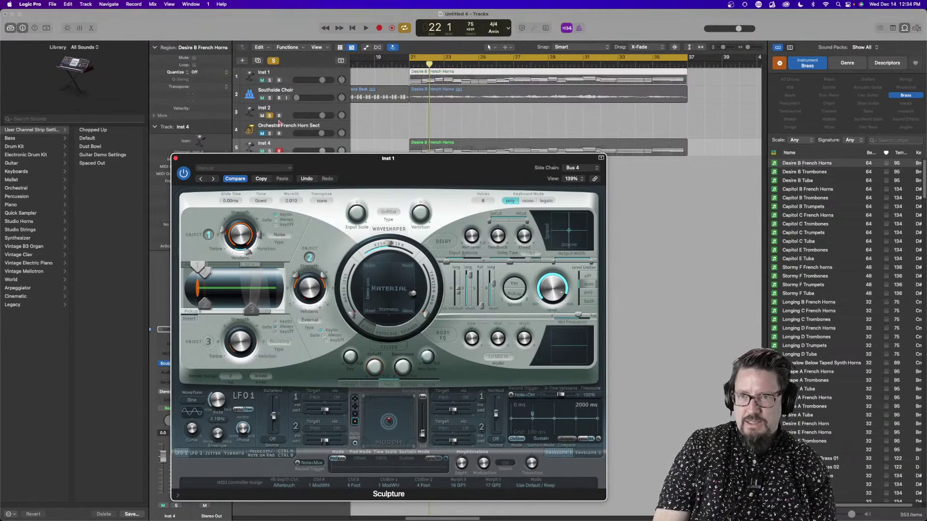
left_click(291, 111)
key("super+BackSpace")
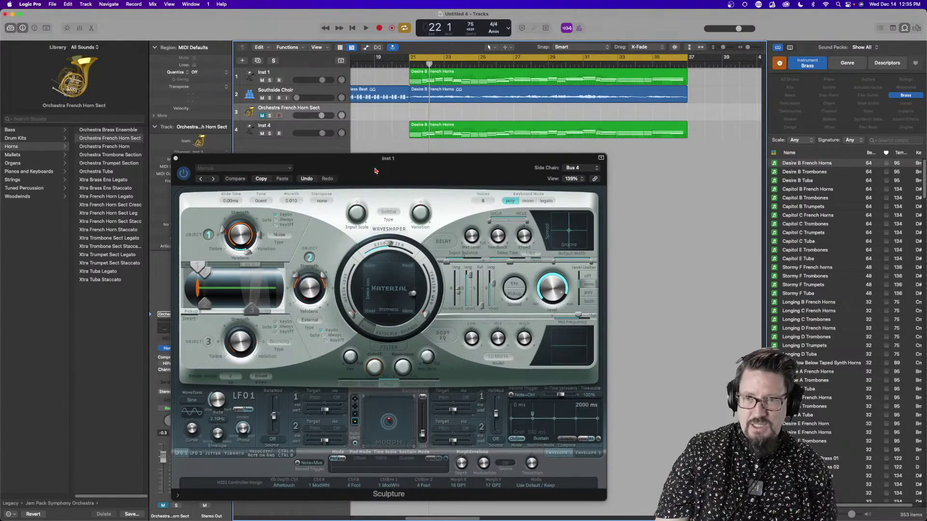
In Inst 1's Sculpture, turn Object 1's strength all the way down and move Material to the Nylon corner
mouse_move(376, 170)
left_mouse_down()
mouse_move(434, 171)
mouse_move(244, 58)
mouse_move(250, 83)
left_mouse_up()
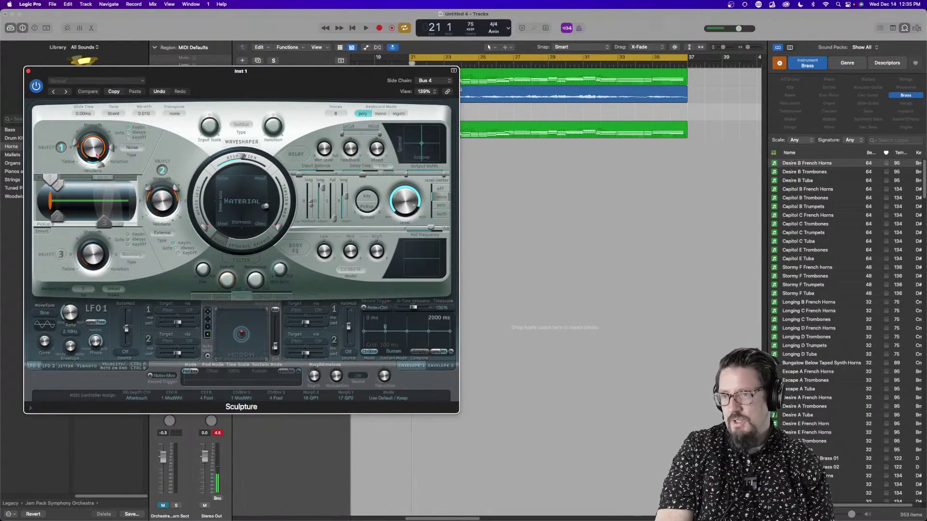
left_click_drag(96, 156, 109, 270)
left_click_drag(333, 78, 356, 163)
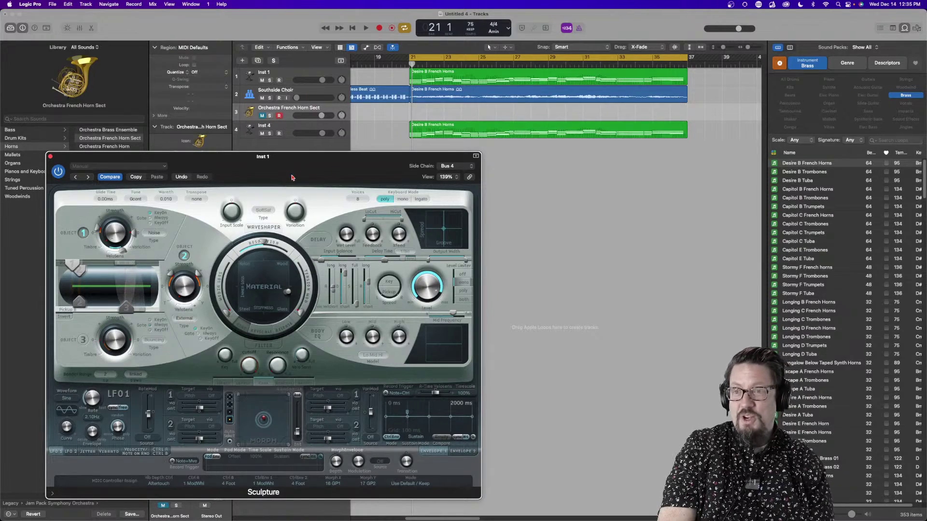
left_click_drag(292, 178, 257, 85)
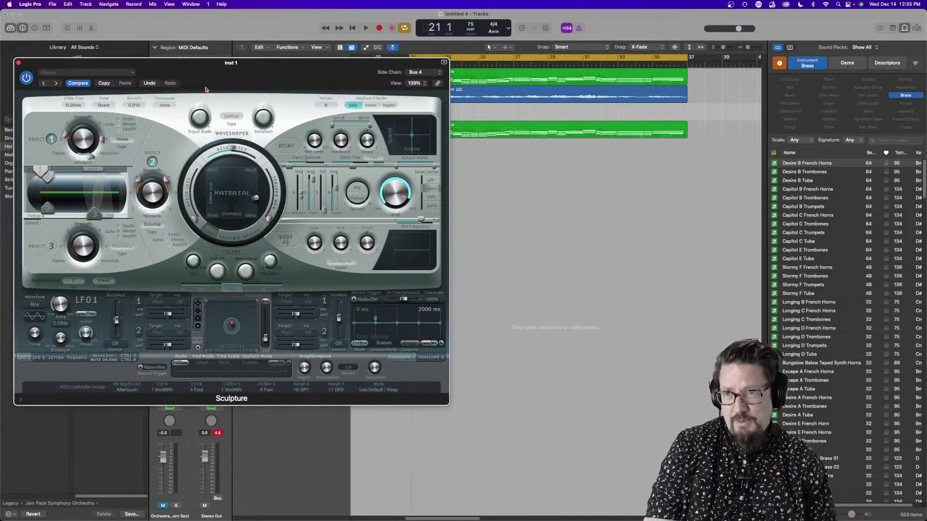
left_click_drag(205, 83, 204, 56)
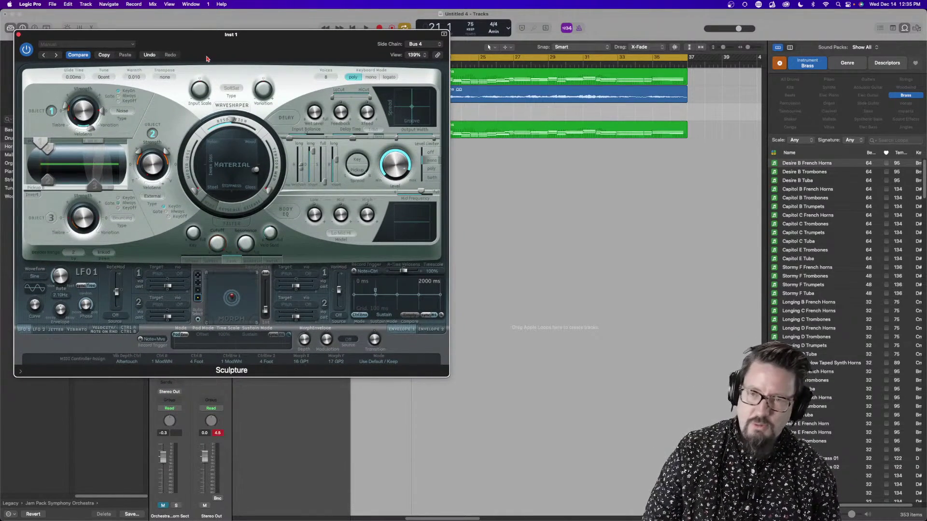
left_click_drag(280, 40, 304, 233)
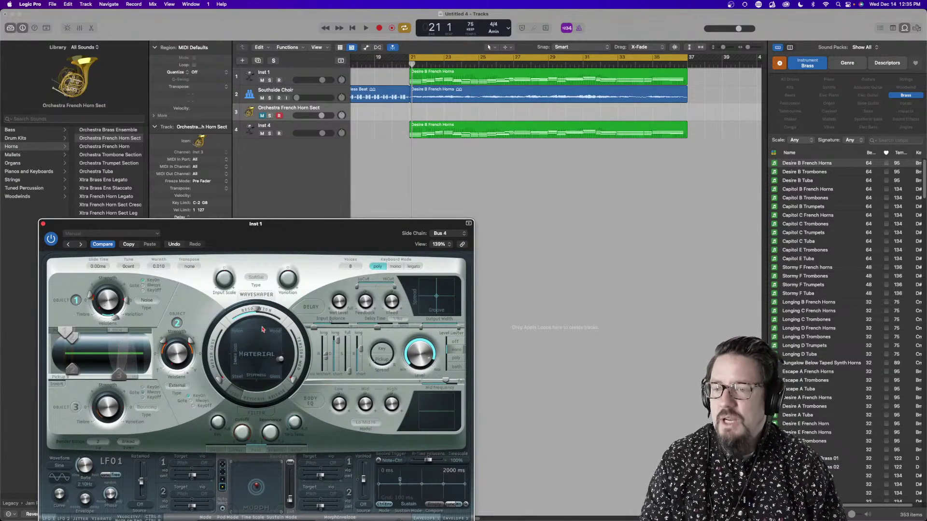
left_click_drag(280, 360, 225, 335)
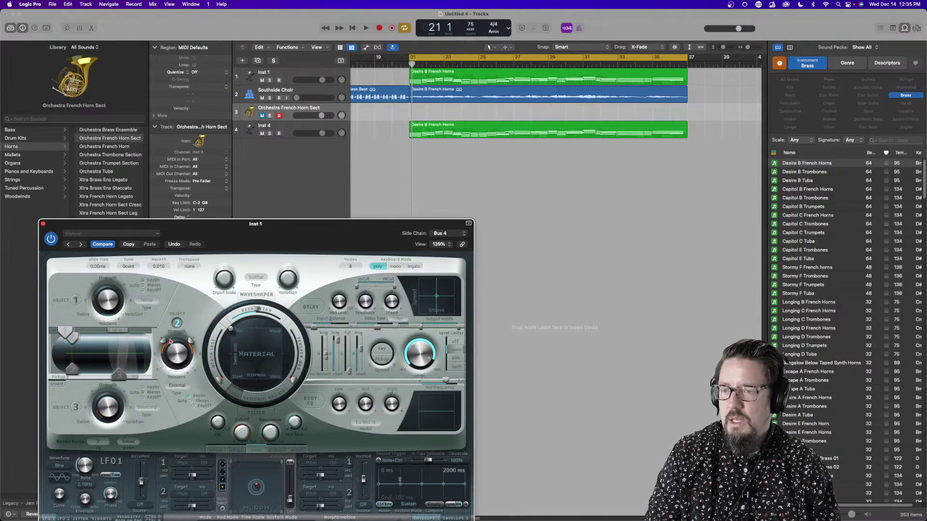
Play the horn part, mute and delete the Inst 4 track, and delete the Orchestra French Horn Sect track
key("space")
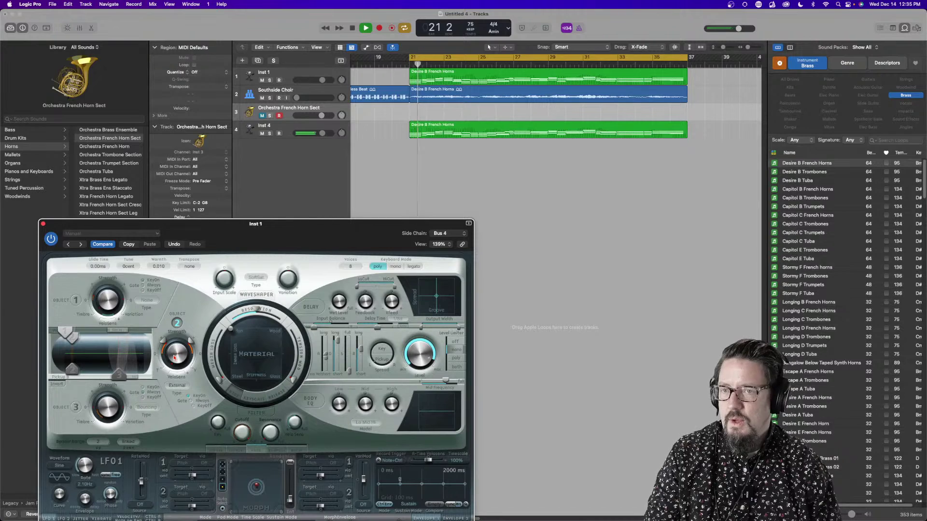
left_click(262, 134)
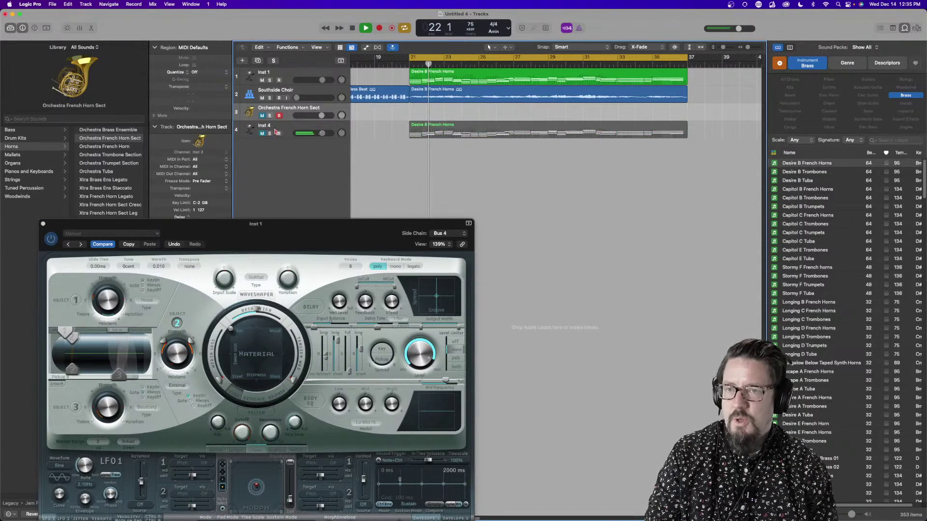
left_click(295, 128)
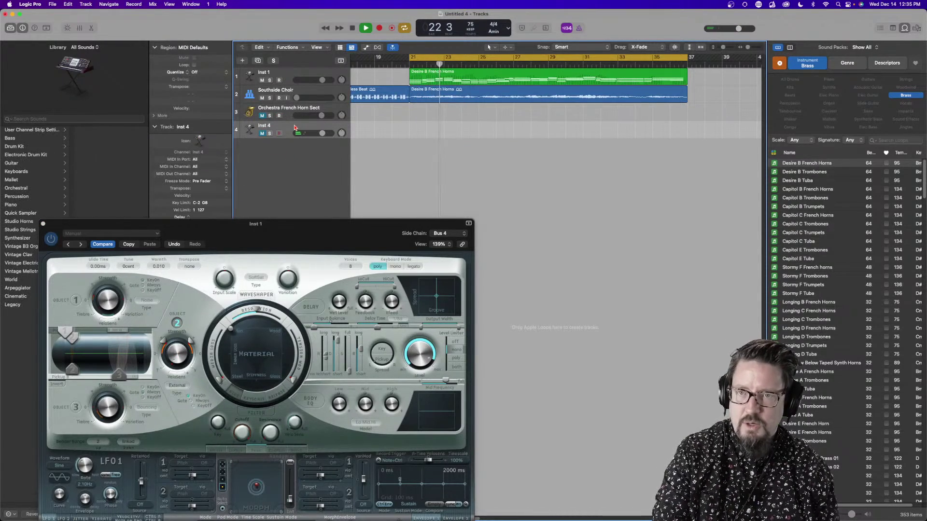
key("super+BackSpace")
left_click(285, 115)
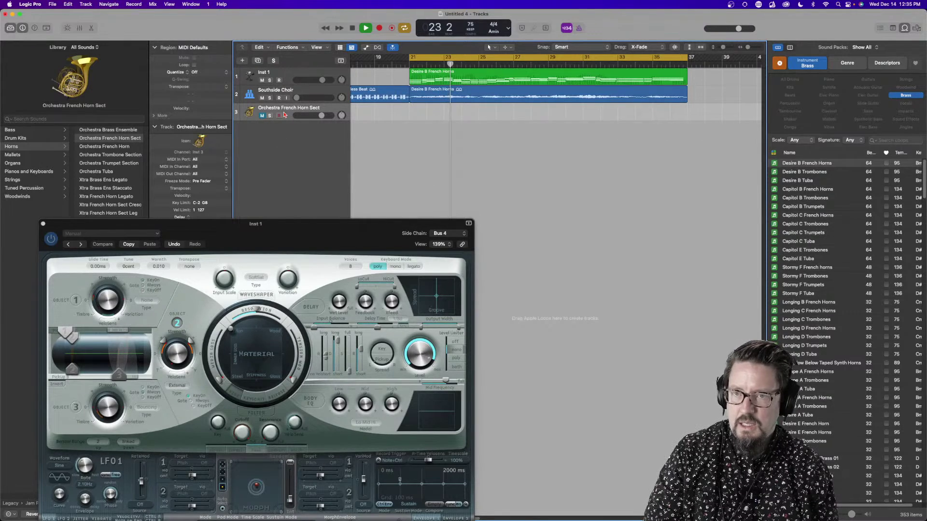
key("super+BackSpace")
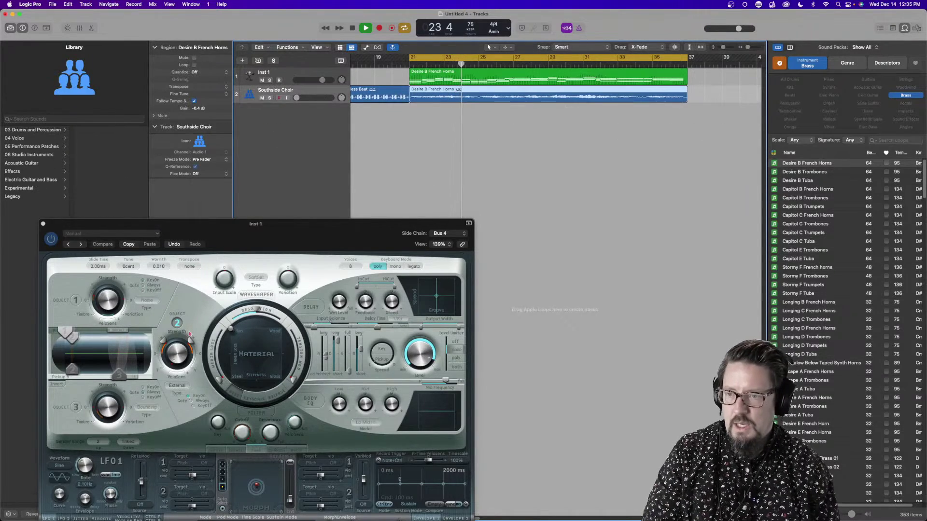
Adjust Object 2's strength and sweep Material from Nylon to Glass and back to Nylon during playback, then stop
left_click_drag(178, 360, 171, 356)
left_click_drag(231, 330, 287, 383)
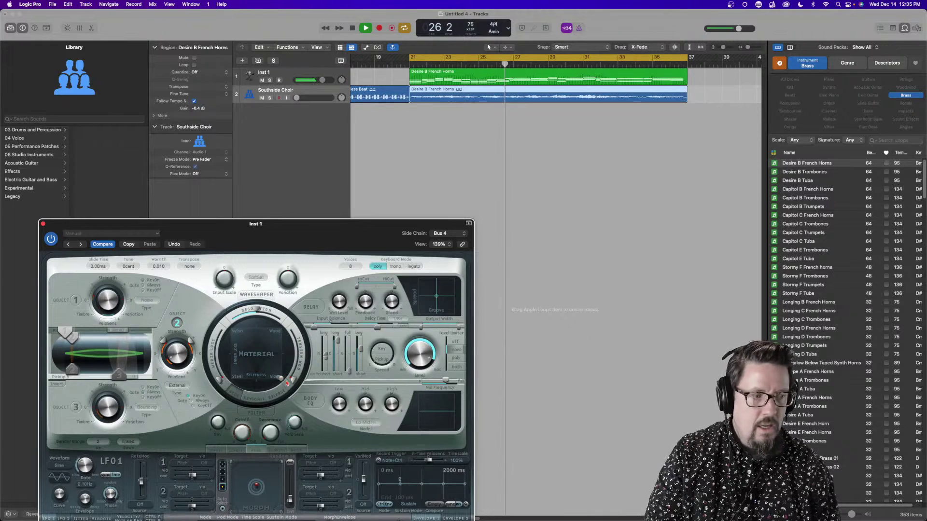
left_click_drag(281, 380, 229, 357)
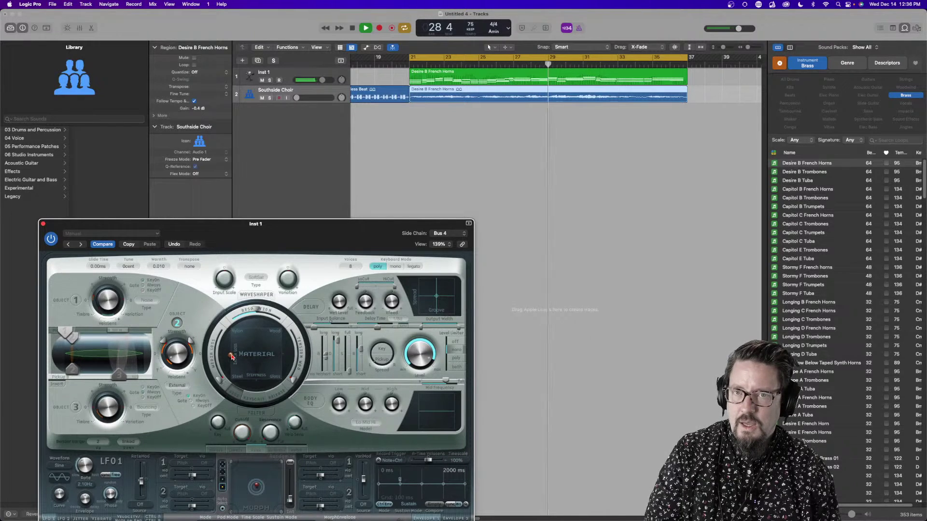
left_click_drag(231, 356, 202, 335)
key("space")
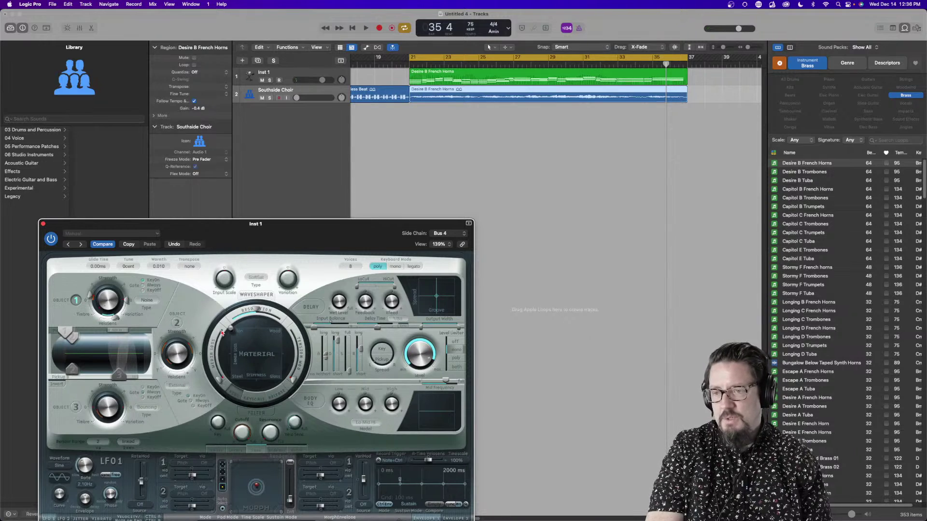
Set Object 1's type to Pick and play the horn part while moving Material slightly inward from the Nylon corner
left_click(146, 301)
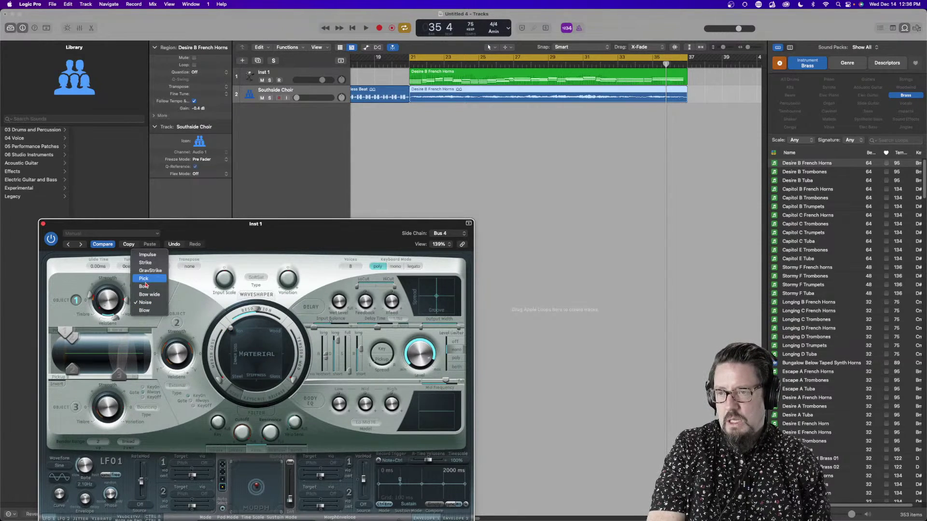
key("Return")
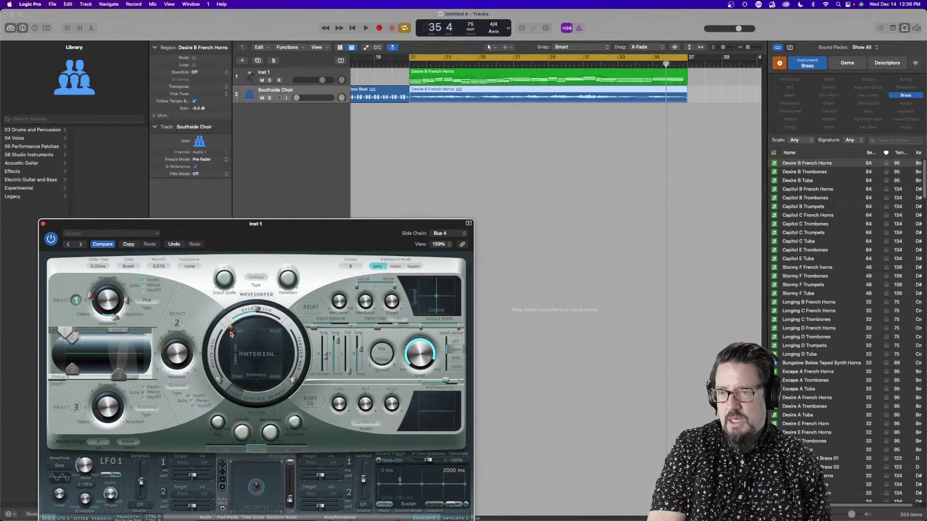
key("space")
mouse_move(254, 334)
left_mouse_down()
mouse_move(271, 337)
mouse_move(278, 360)
mouse_move(240, 371)
mouse_move(245, 342)
mouse_move(273, 340)
mouse_move(284, 366)
mouse_move(249, 372)
mouse_move(236, 339)
mouse_move(237, 364)
mouse_move(237, 350)
mouse_move(273, 336)
mouse_move(236, 332)
left_mouse_up()
key("space")
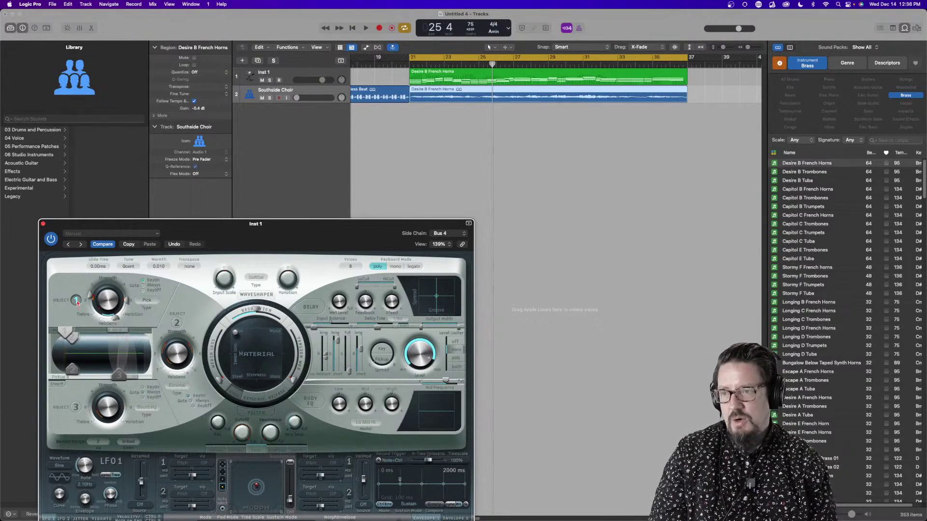
Switch from Object 1 to Object 2 and play the horn part while sweeping Material from Nylon to Glass and toward Wood
left_click(179, 325)
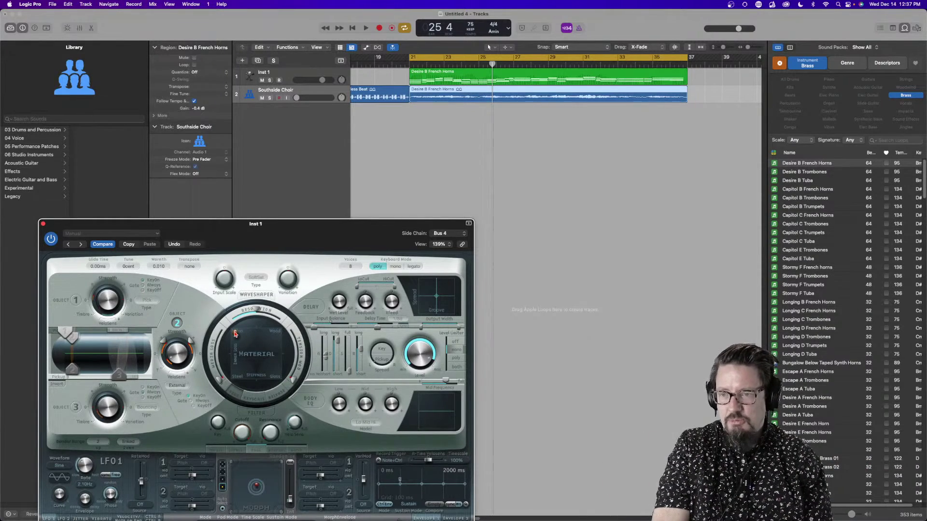
key("space")
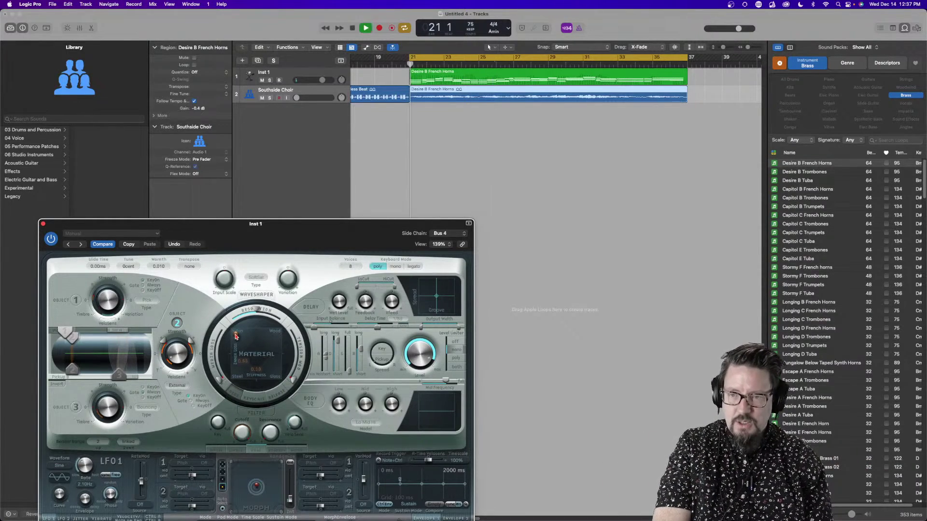
left_click_drag(236, 335, 279, 375)
mouse_move(278, 367)
left_mouse_down()
mouse_move(269, 339)
mouse_move(238, 341)
mouse_move(234, 357)
mouse_move(259, 362)
mouse_move(271, 344)
left_mouse_up()
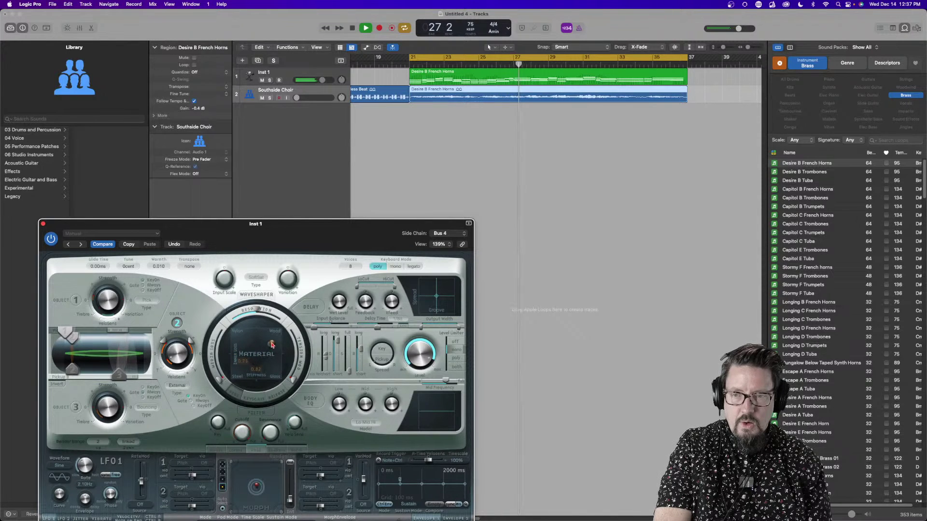
Try different Media Loss levels on the string during playback and raise its Tension Mod
left_click_drag(217, 384, 231, 330)
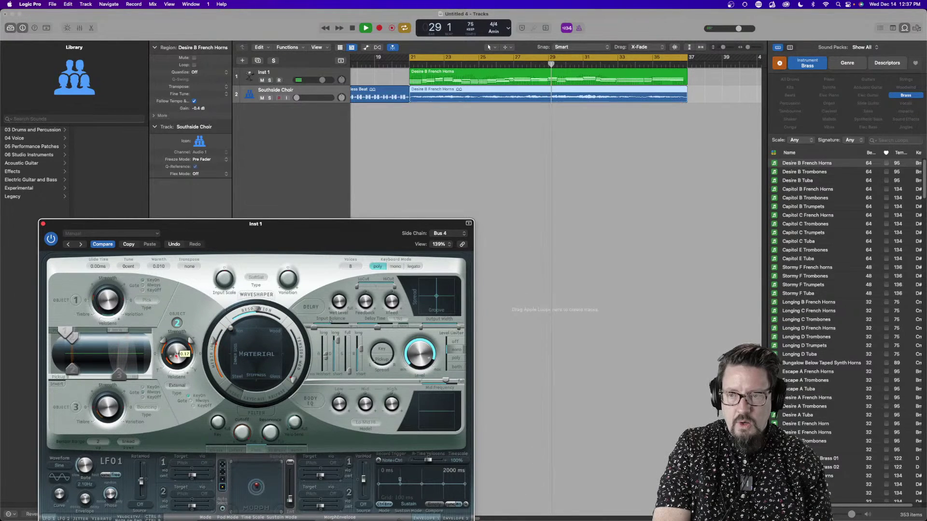
left_click_drag(213, 342, 218, 389)
left_click(297, 377)
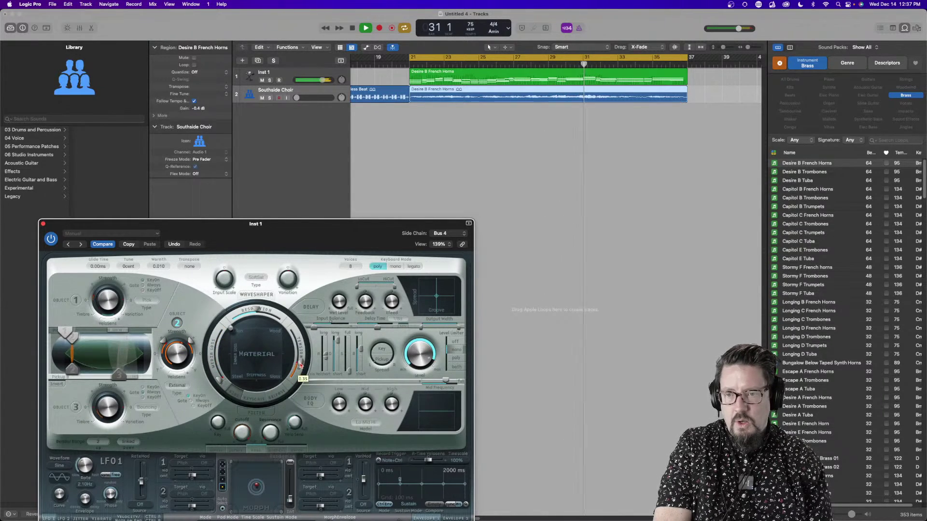
left_click_drag(297, 377, 301, 368)
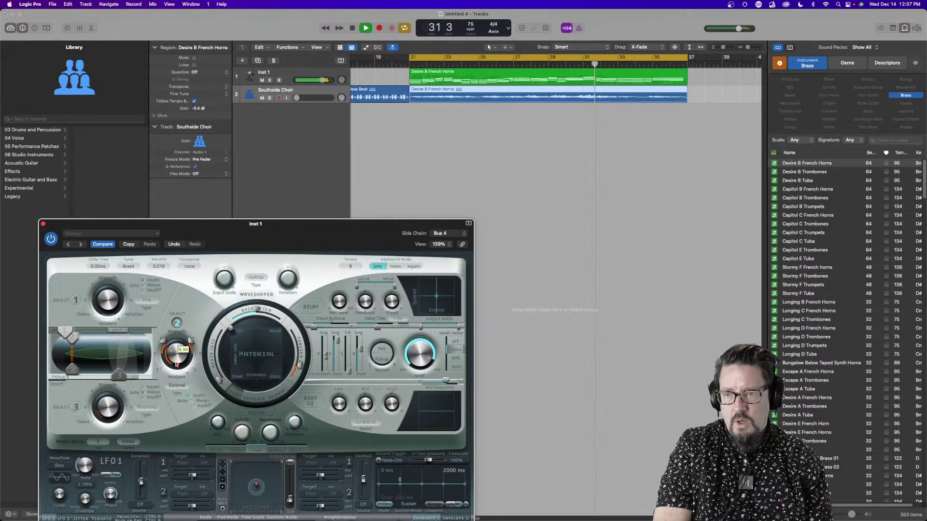
Move Material to the Wood corner, stop playback, and fine-tune Object 2's strength before repositioning the Sculpture window
left_click_drag(241, 331, 279, 336)
key("space")
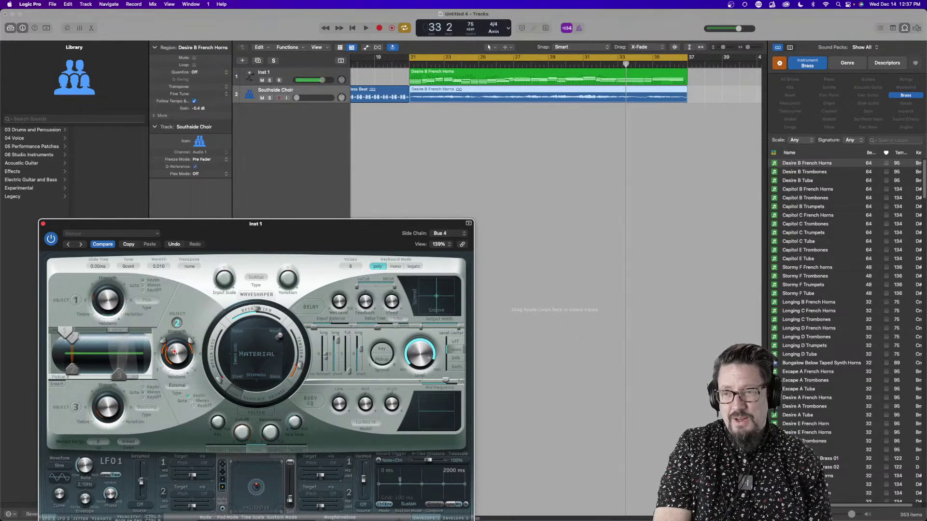
left_click_drag(168, 352, 176, 354)
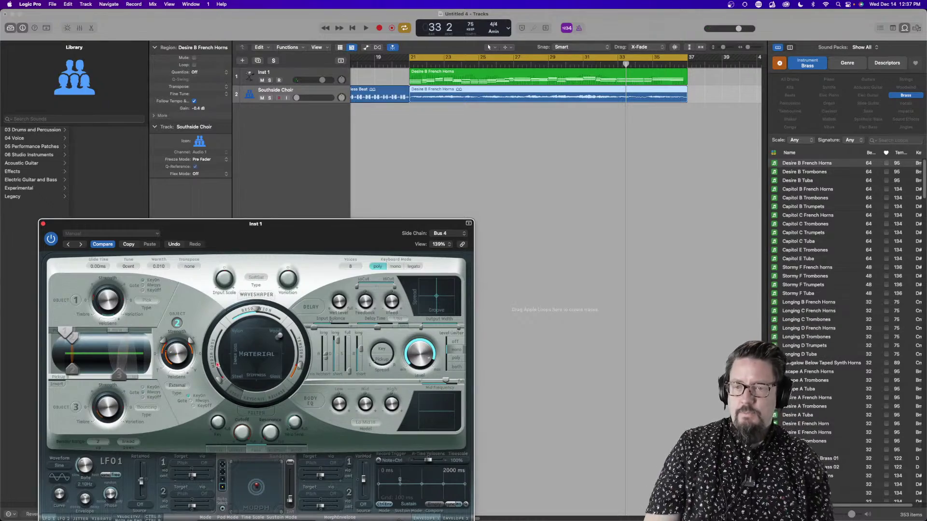
mouse_move(321, 237)
left_mouse_down()
mouse_move(317, 66)
mouse_move(301, 65)
left_mouse_up()
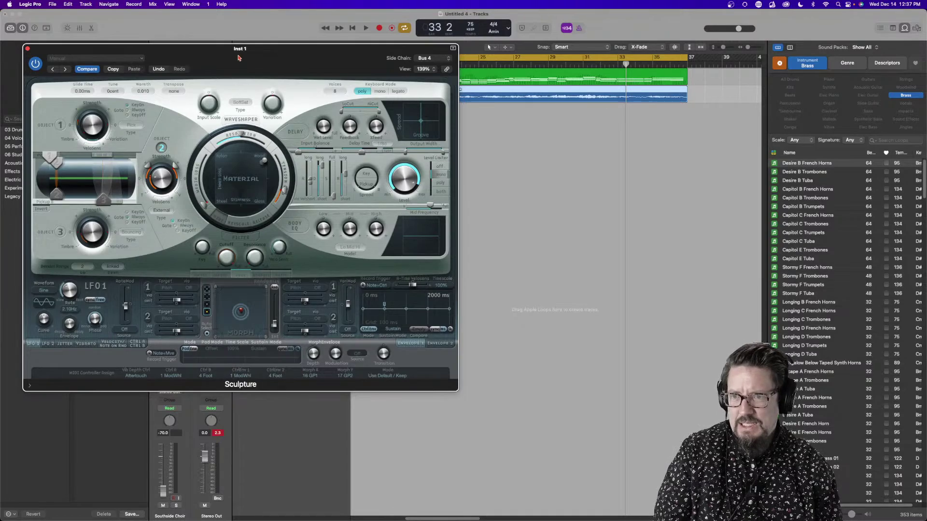
Close the Sculpture window and open the recent project Sculpture Mess, keeping the current project open
mouse_move(238, 58)
left_mouse_down()
mouse_move(289, 58)
mouse_move(238, 33)
left_mouse_up()
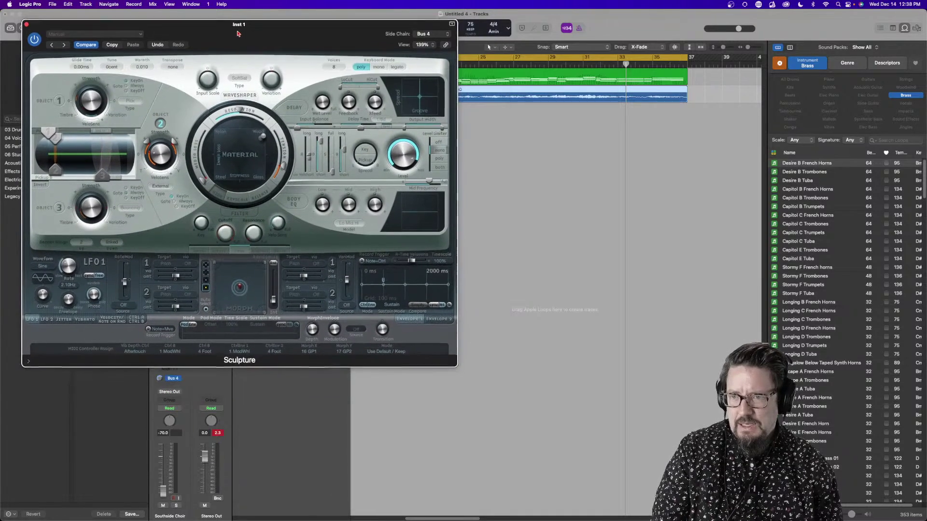
left_click(162, 186)
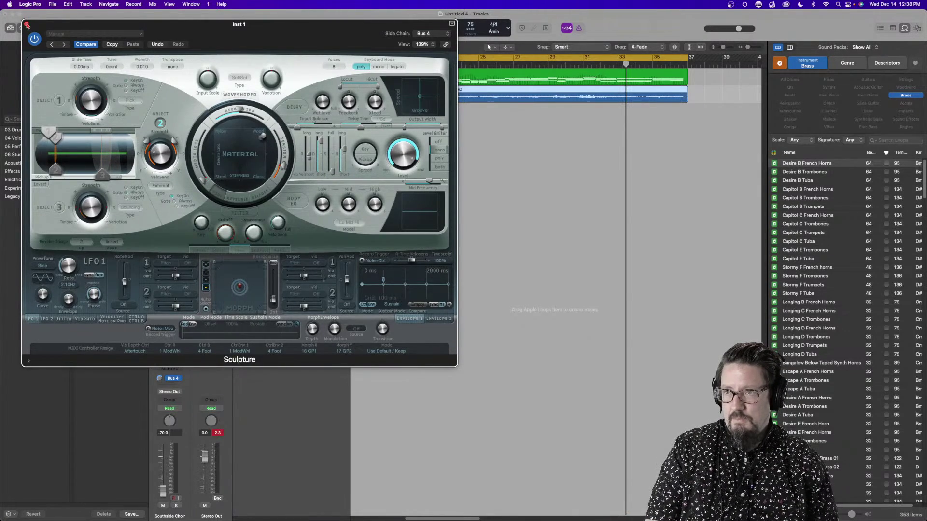
left_click(27, 25)
left_click(34, 4)
mouse_move(52, 4)
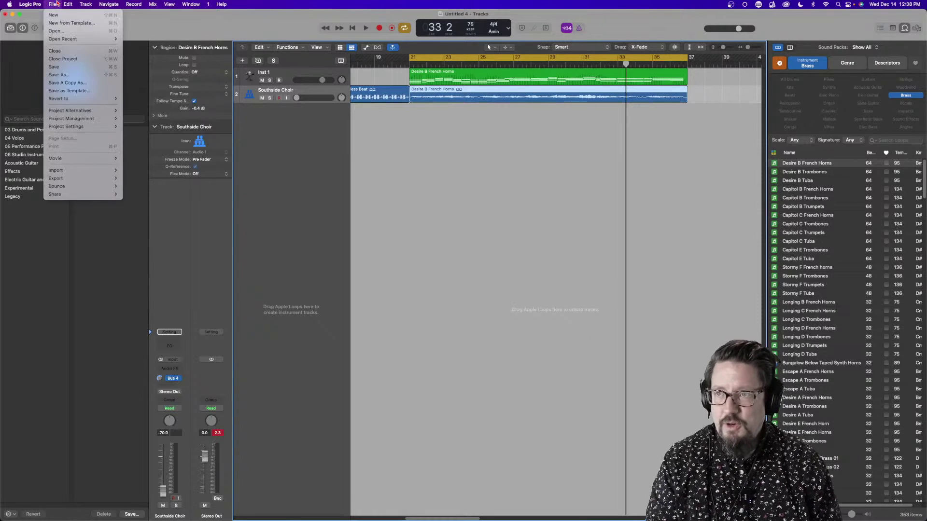
mouse_move(63, 40)
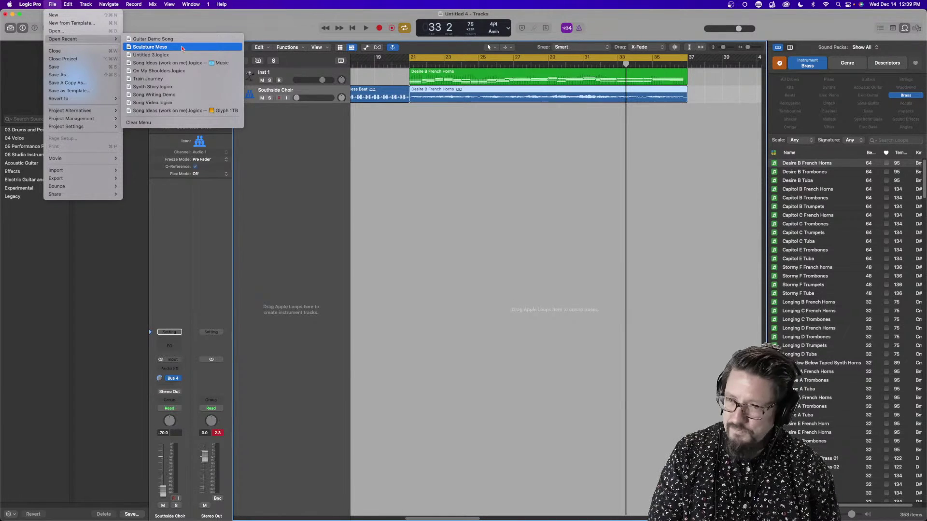
left_click(182, 47)
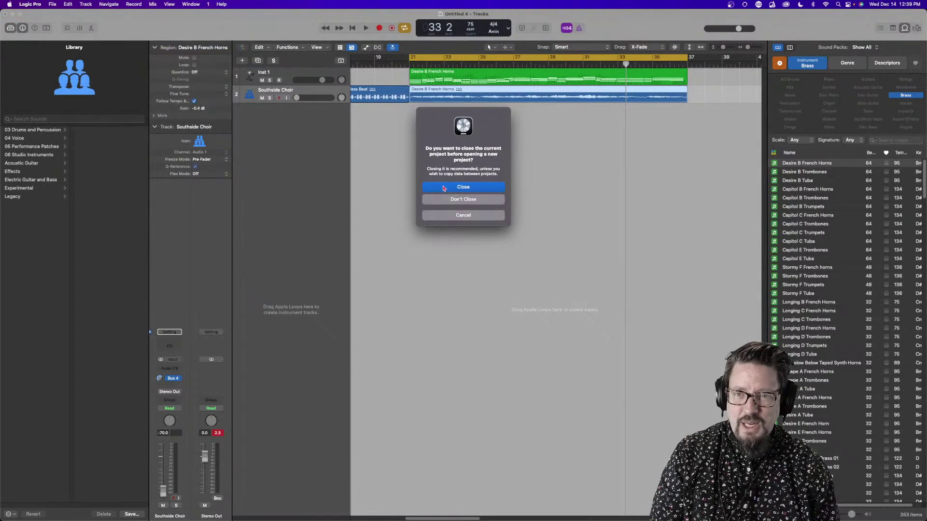
left_click(468, 198)
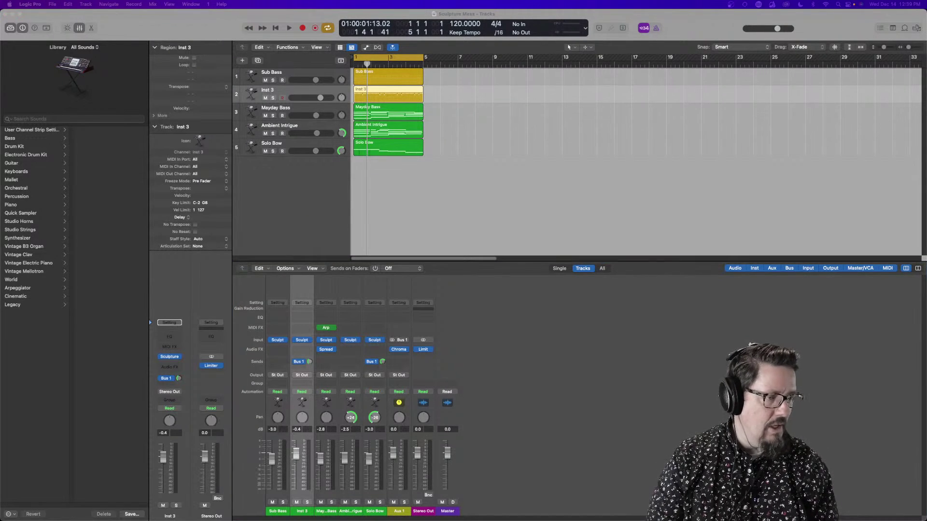
Play the full Sculpture Mess arrangement for a few bars and stop it
left_click(211, 34)
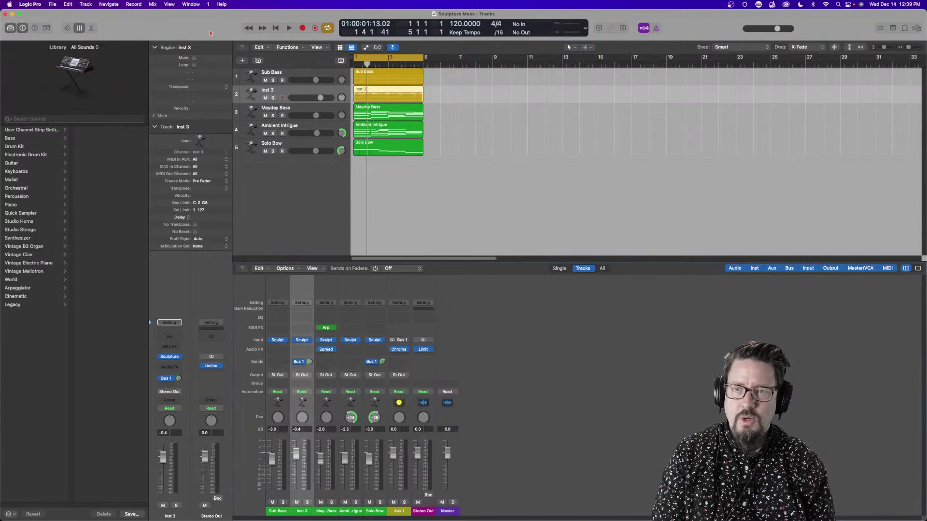
key("space")
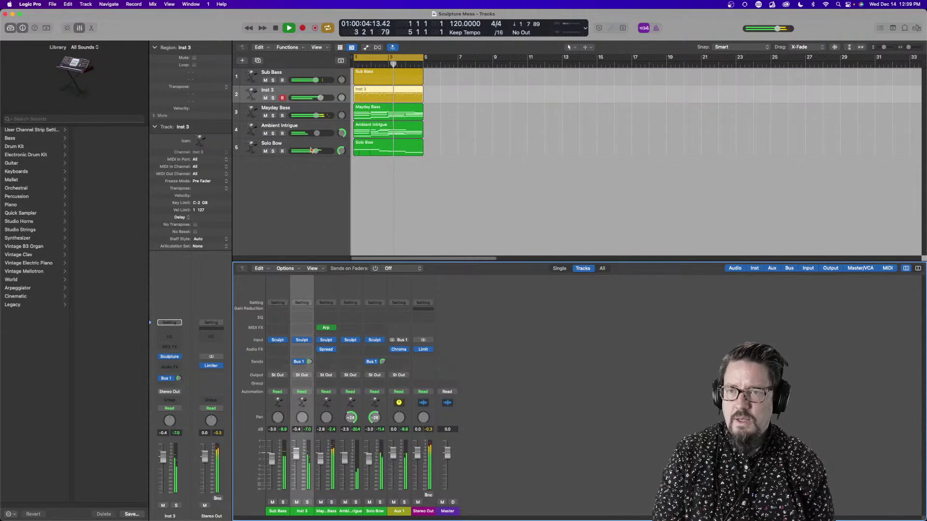
key("space")
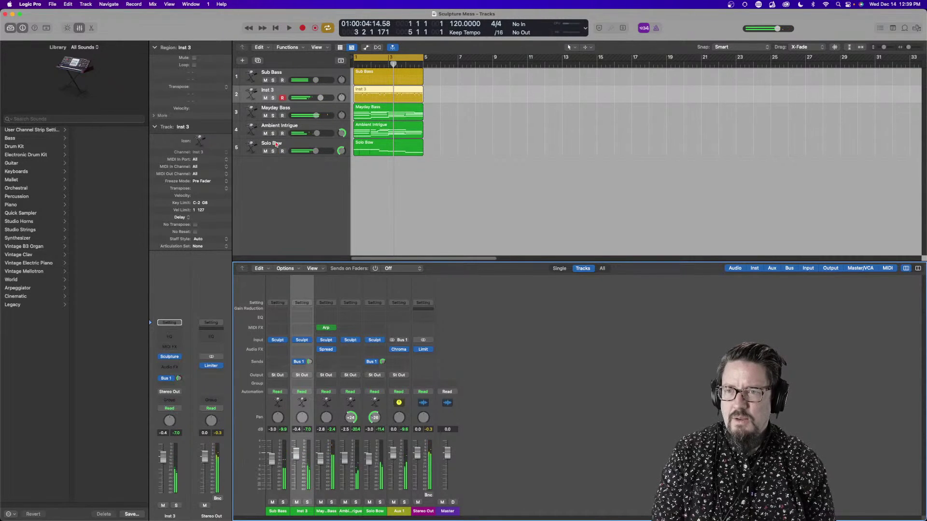
Solo the Sub Bass track, listen to it on its own, and return to the unsoloed mix before stopping playback
left_click(273, 80)
key("space")
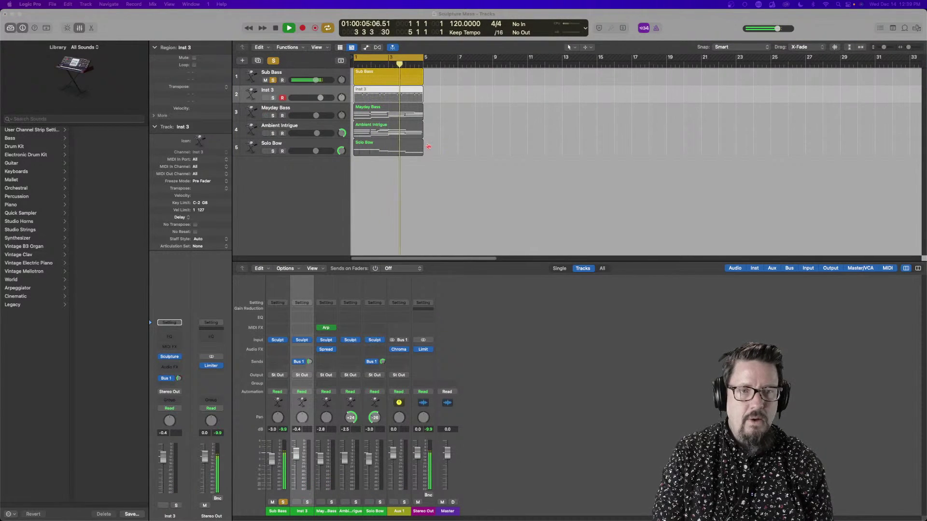
left_click(272, 80)
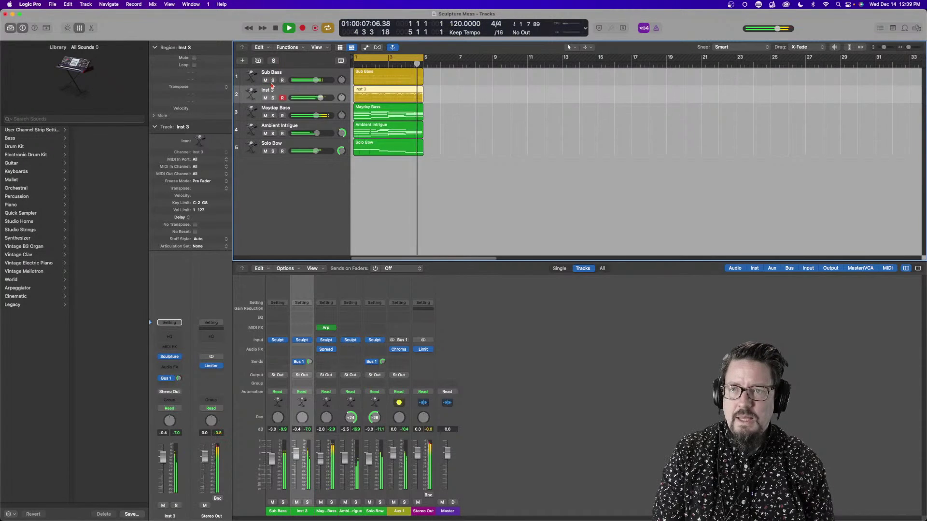
key("space")
Audition the Inst 3 track soloed, stop playback, and remove its solo
left_click(273, 98)
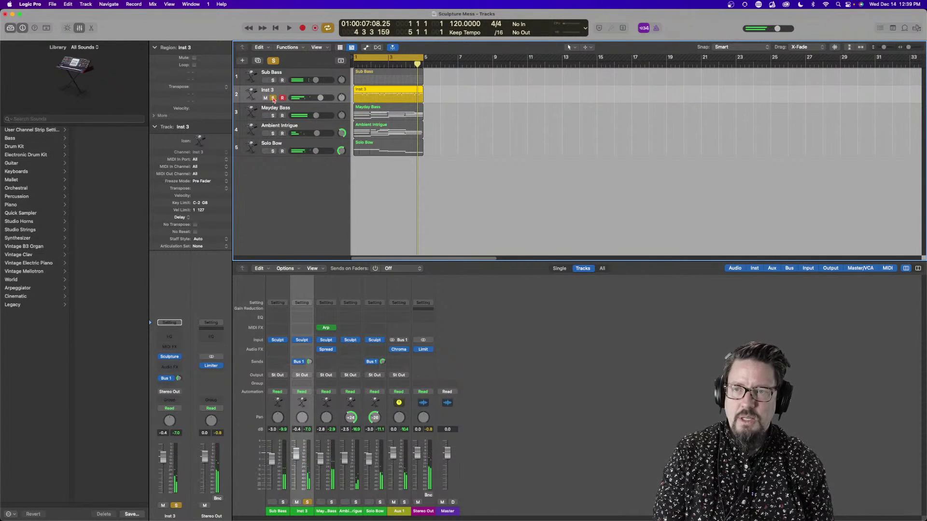
key("space")
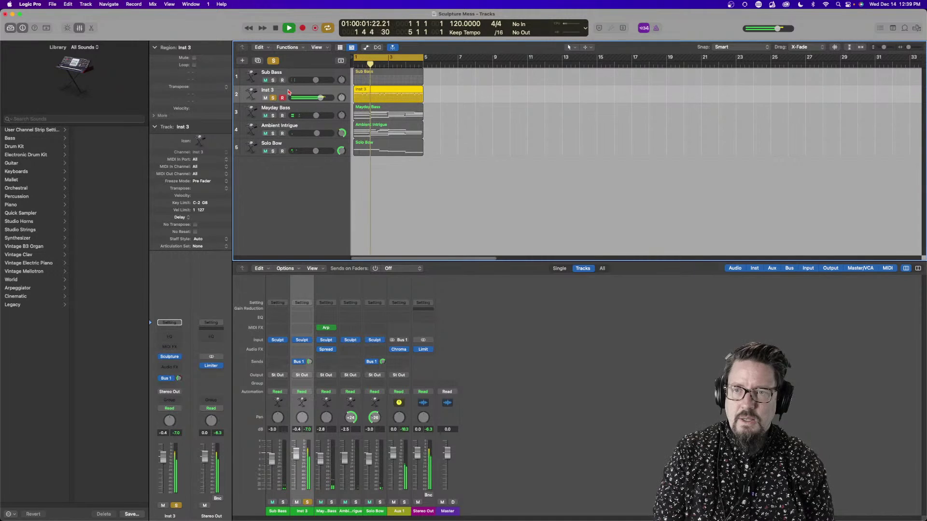
key("space")
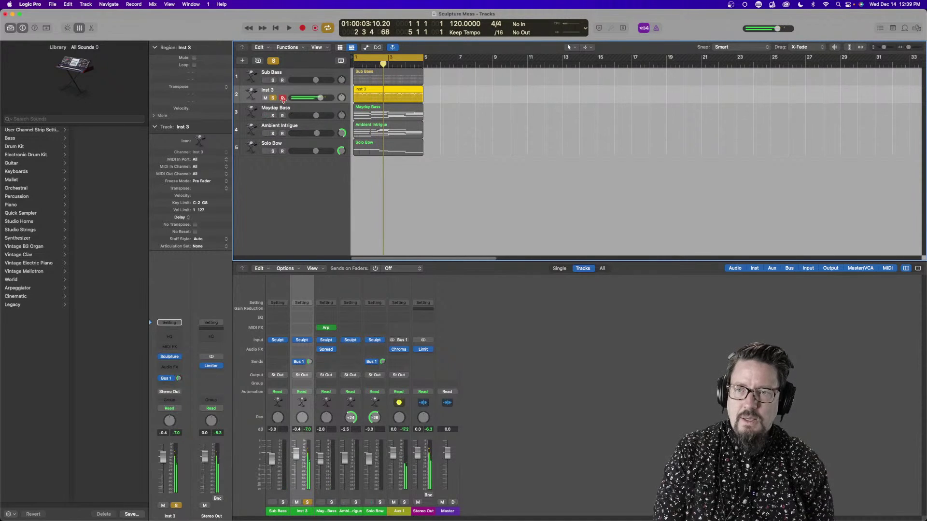
left_click(274, 98)
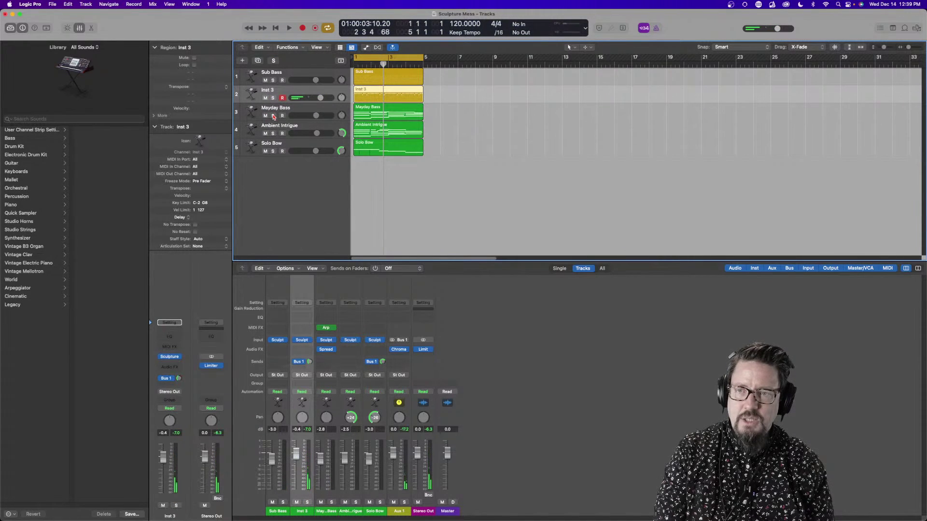
Audition the Mayday Bass track soloed, then remove its solo and stop playback
left_click(273, 116)
key("space")
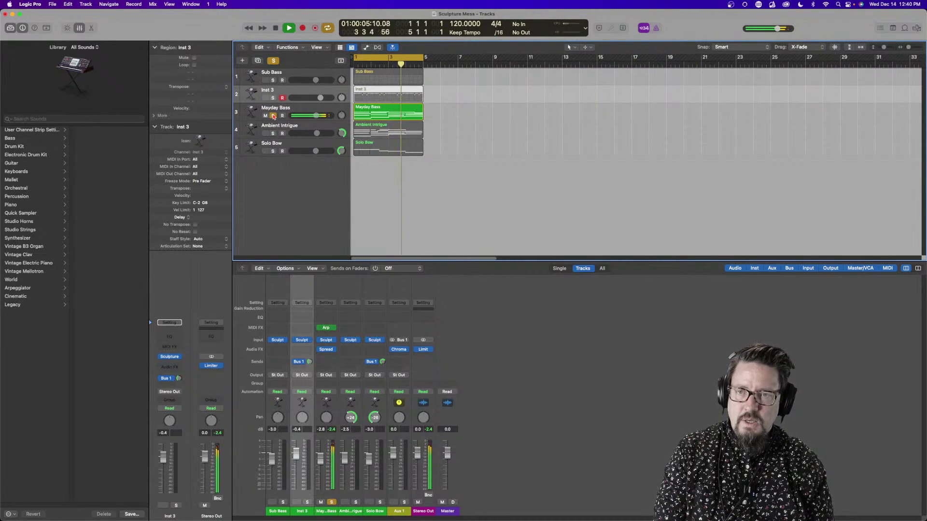
left_click(274, 116)
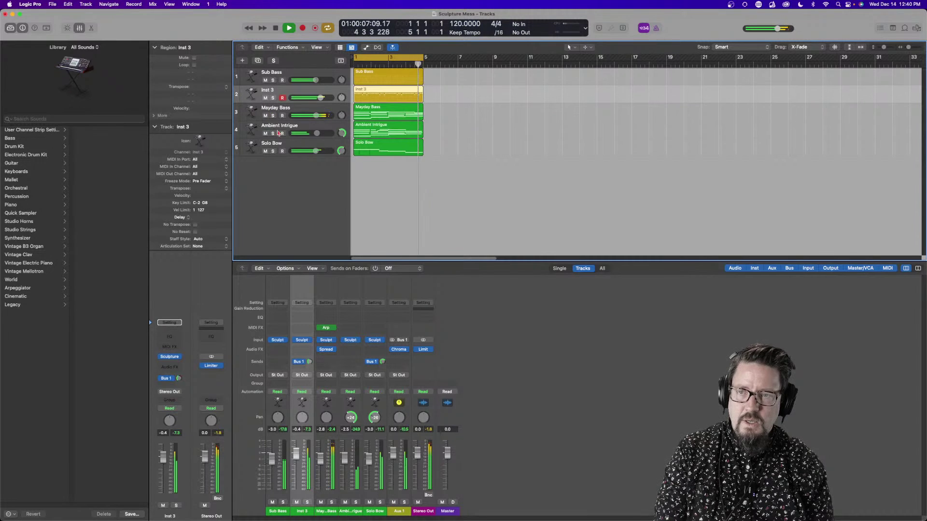
key("space")
Audition Ambient Intrigue soloed, setting its volume to 1.0 dB and Solo Bow's to -12.4 dB, and remove the solo
left_click(275, 133)
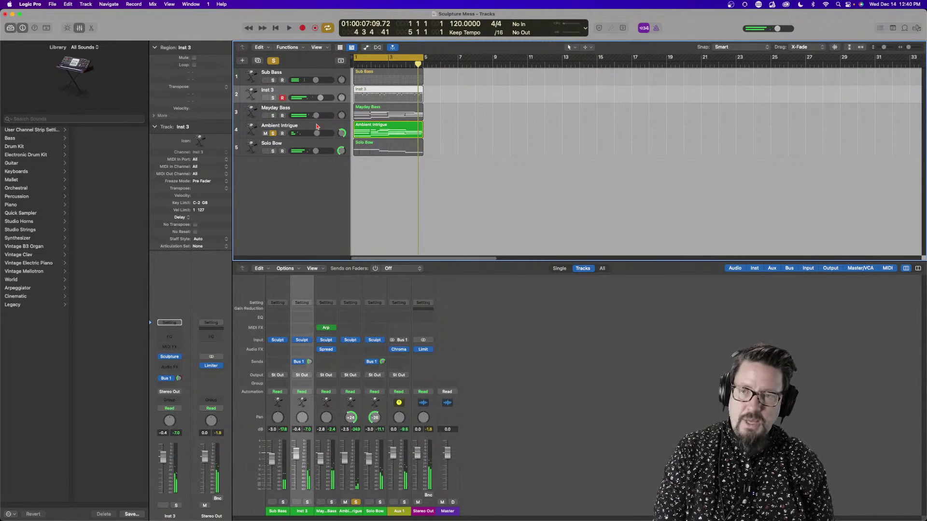
key("space")
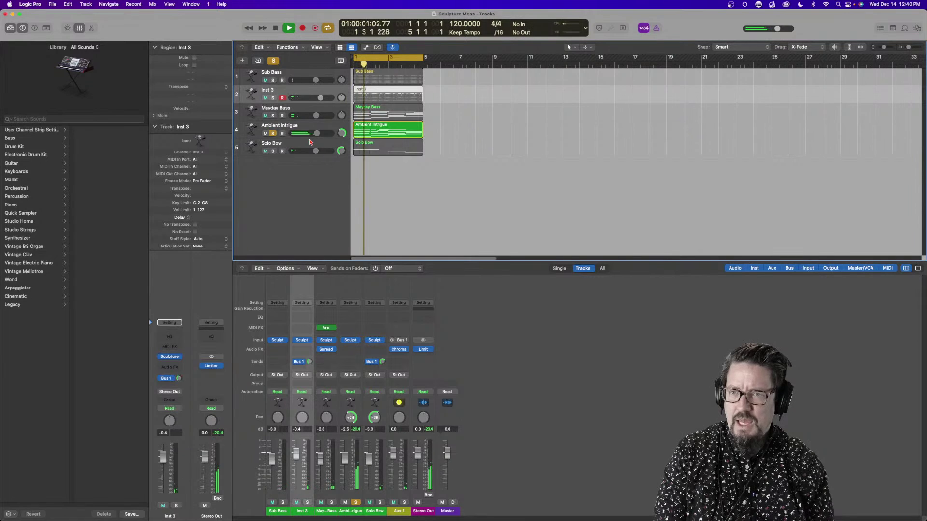
left_click_drag(316, 151, 321, 133)
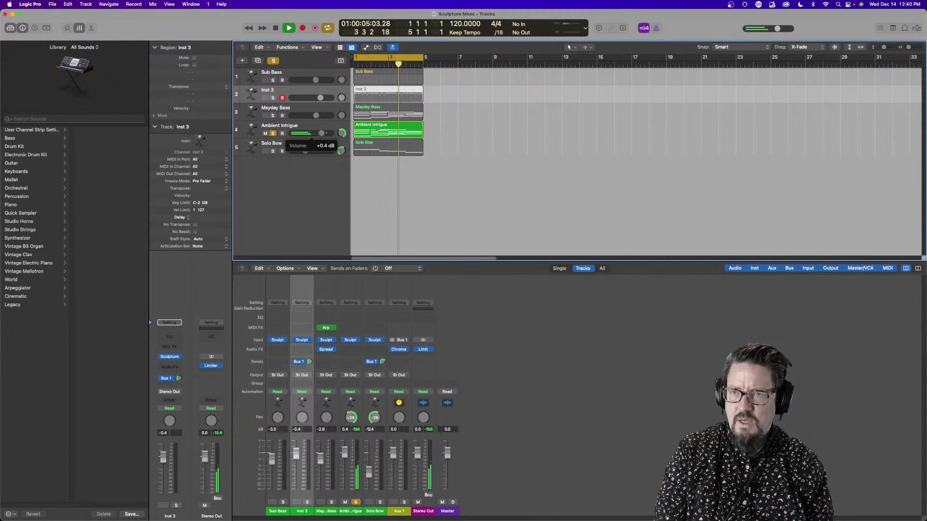
key("space")
left_click(273, 133)
Audition the Solo Bow track soloed and bring the full mix back in during playback
left_click(274, 152)
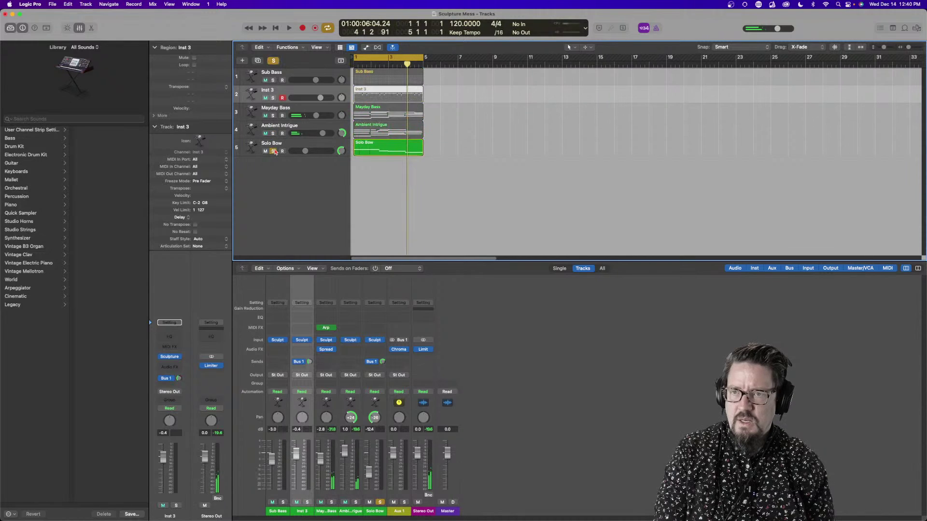
key("space")
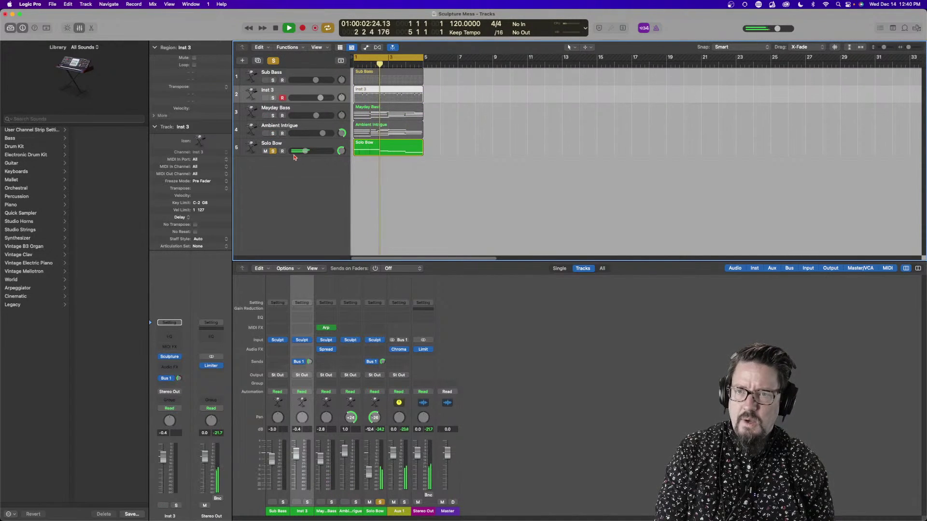
left_click(274, 61)
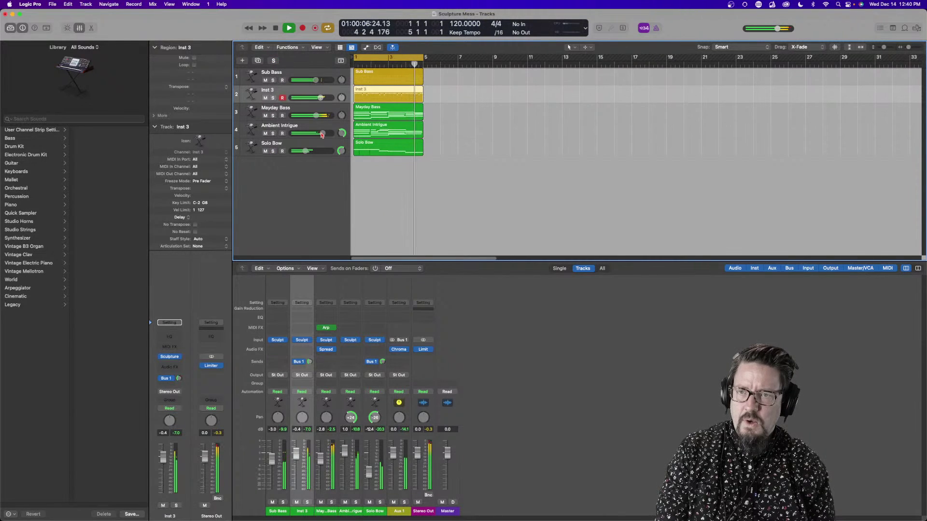
Rebalance the mix with Ambient Intrigue at 3.7 dB, Inst 3 at -8.4 dB and Mayday Bass at -5.6 dB
left_click_drag(323, 134, 328, 133)
left_click_drag(321, 98, 313, 118)
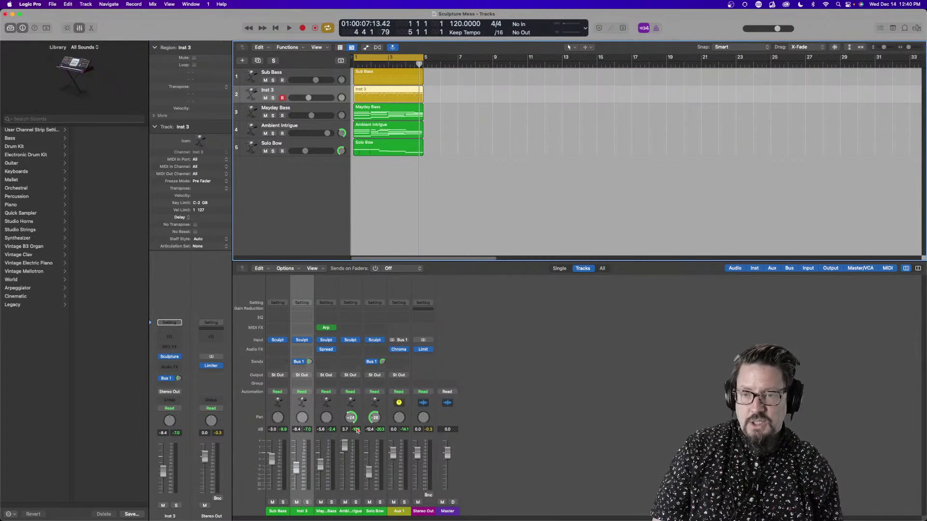
mouse_move(273, 344)
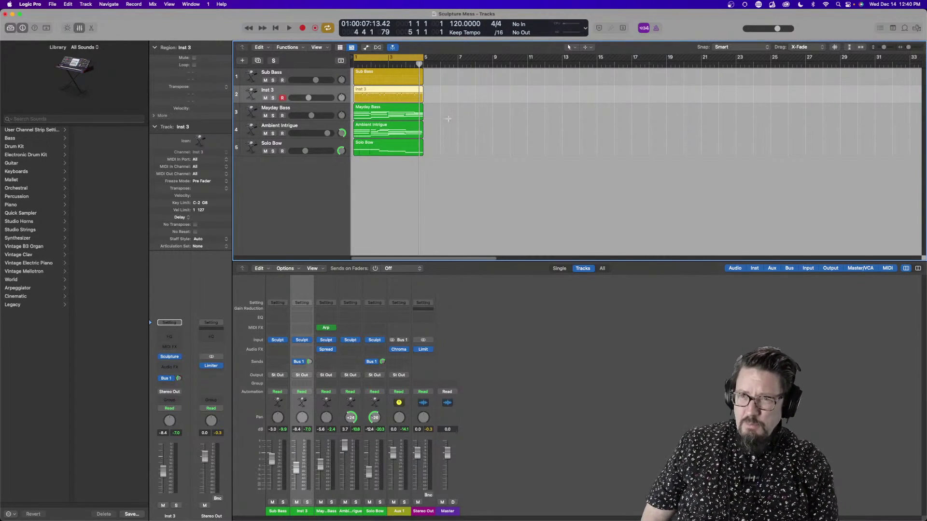
Select the Mayday Bass and Sub Bass tracks in turn to try their sounds live
left_click(420, 171)
left_click_drag(441, 168, 359, 63)
left_click(322, 107)
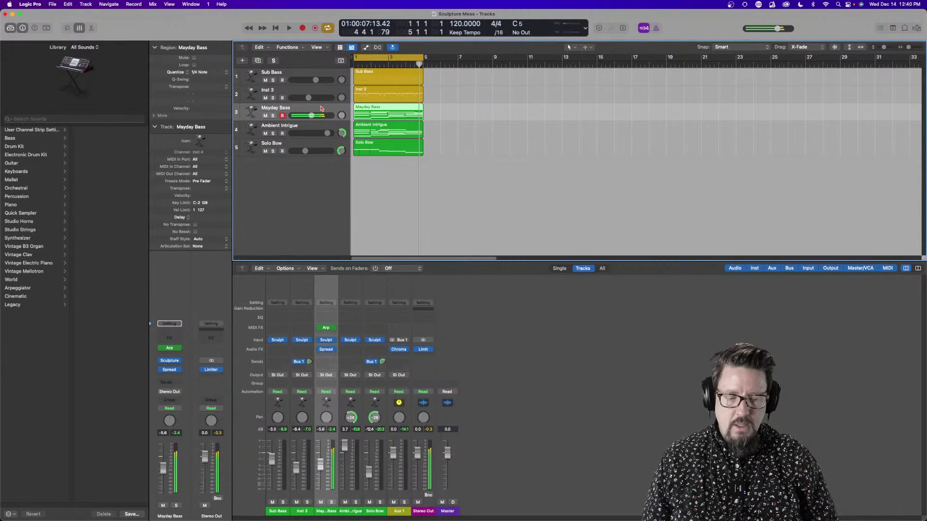
left_click(309, 79)
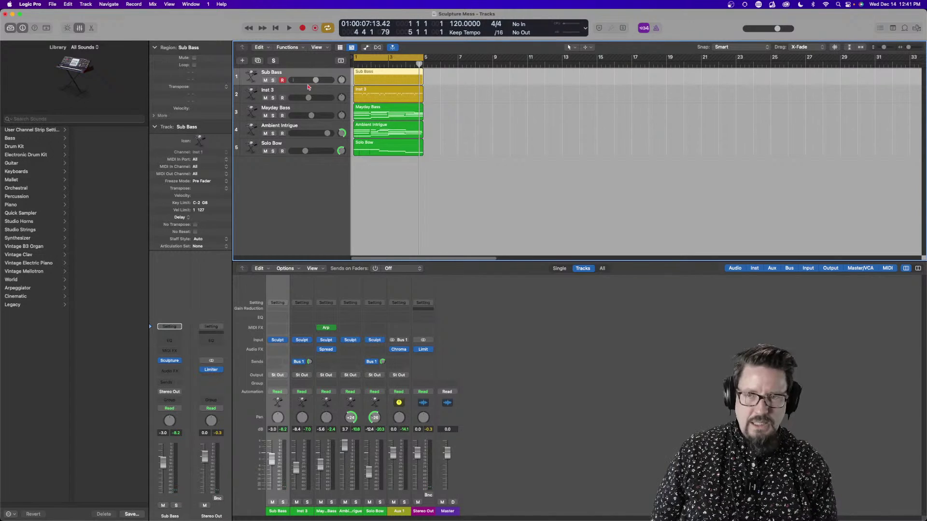
Select and solo the Inst 3 track, listen to its part, and open its Sculpture instrument
left_click(326, 93)
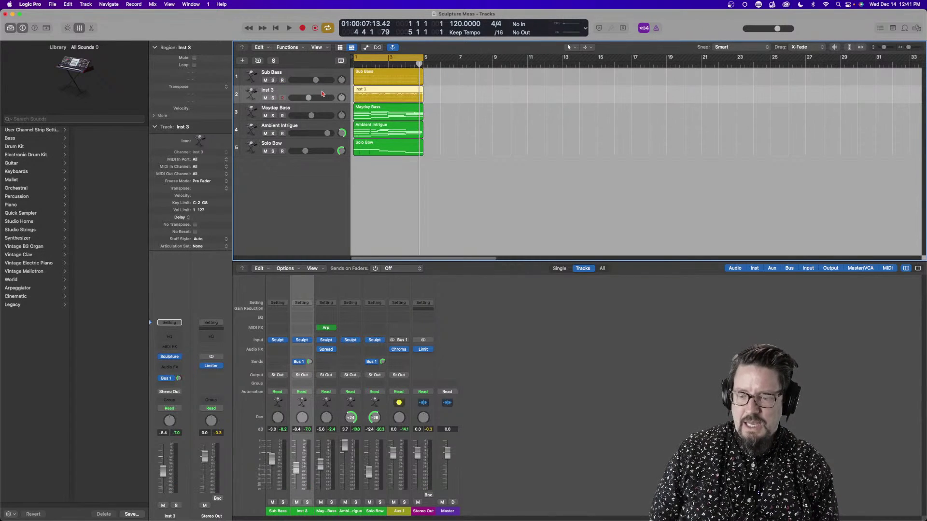
left_click(273, 98)
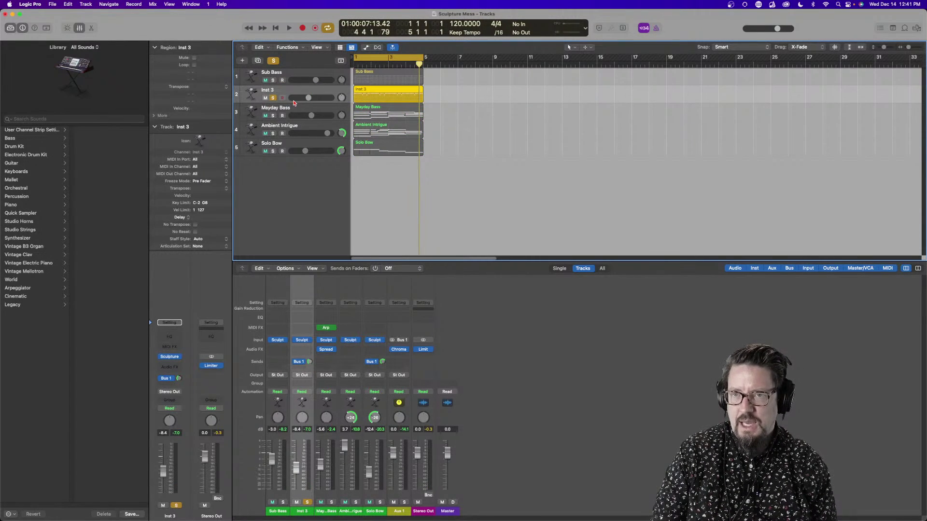
key("space")
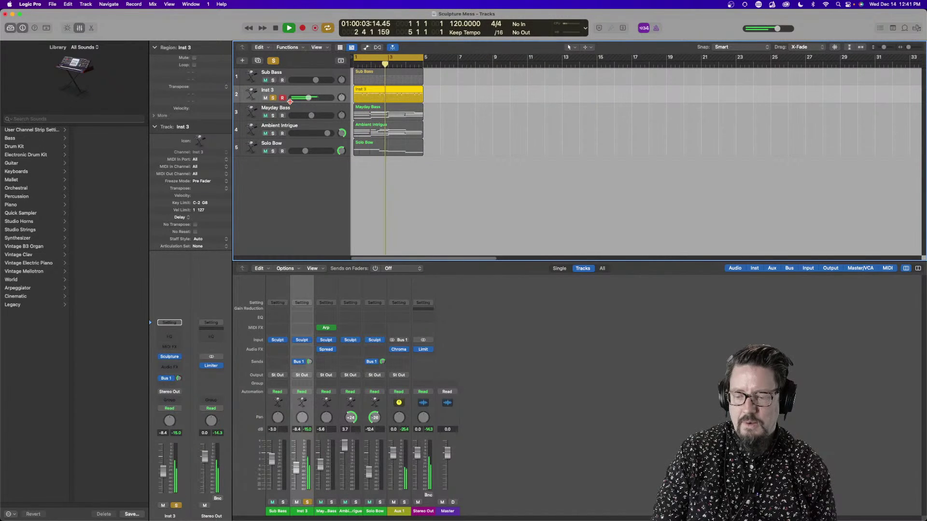
key("space")
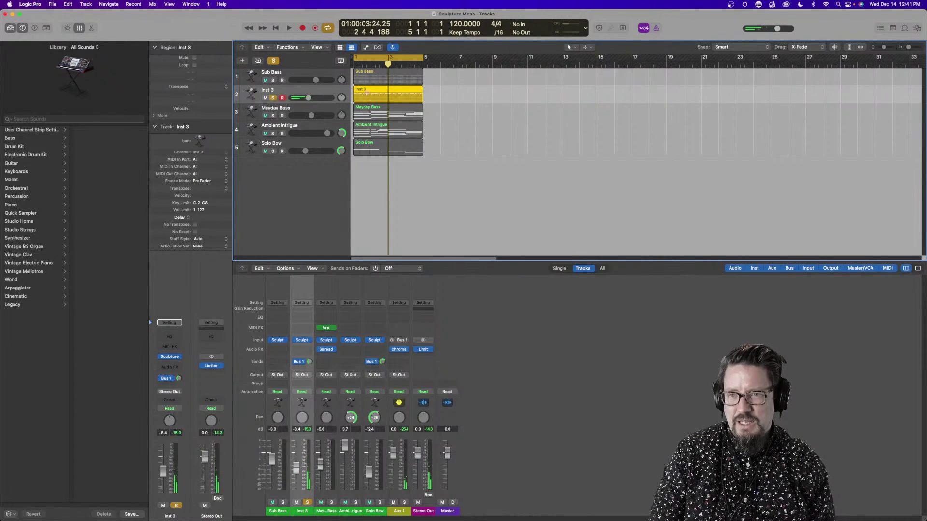
left_click(302, 340)
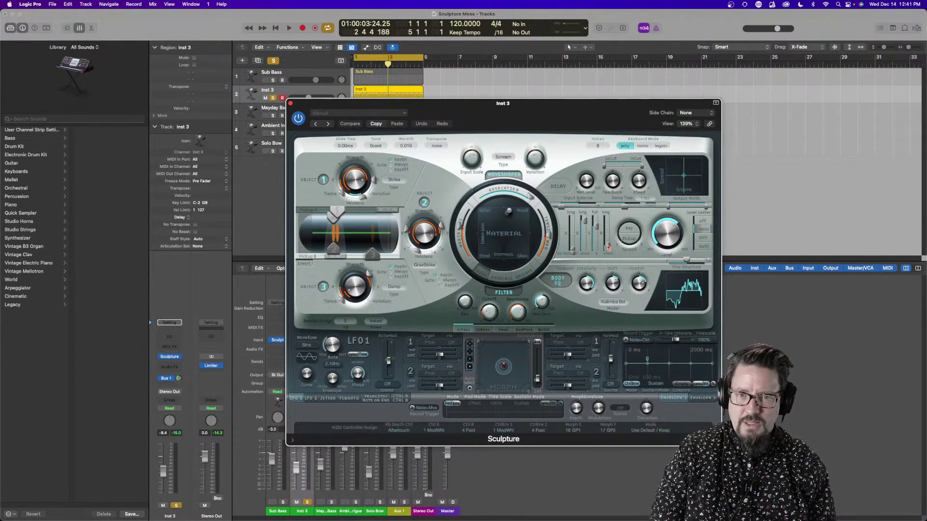
Adjust the Inst 3 sound's amplitude envelope and reposition its objects along the string while the track plays
left_click_drag(605, 243, 598, 225)
key("space")
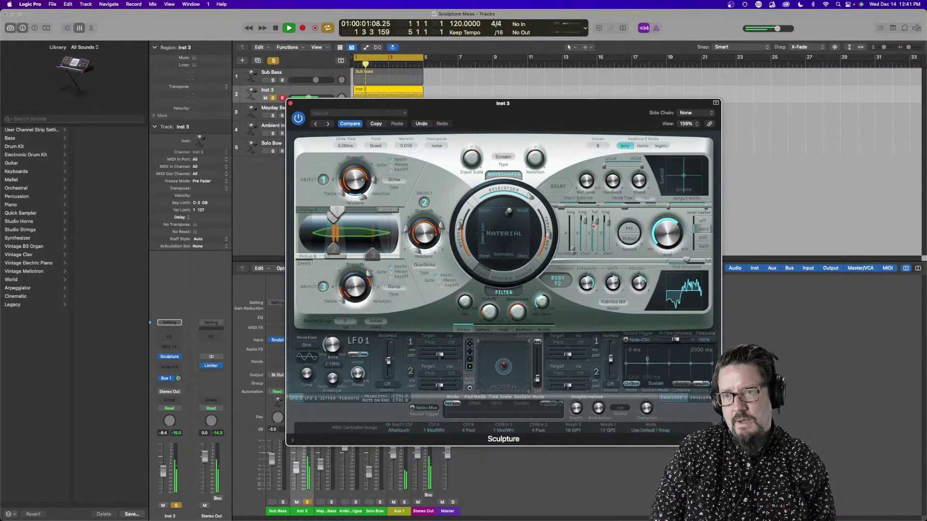
mouse_move(337, 213)
left_mouse_down()
mouse_move(365, 216)
mouse_move(341, 212)
left_mouse_up()
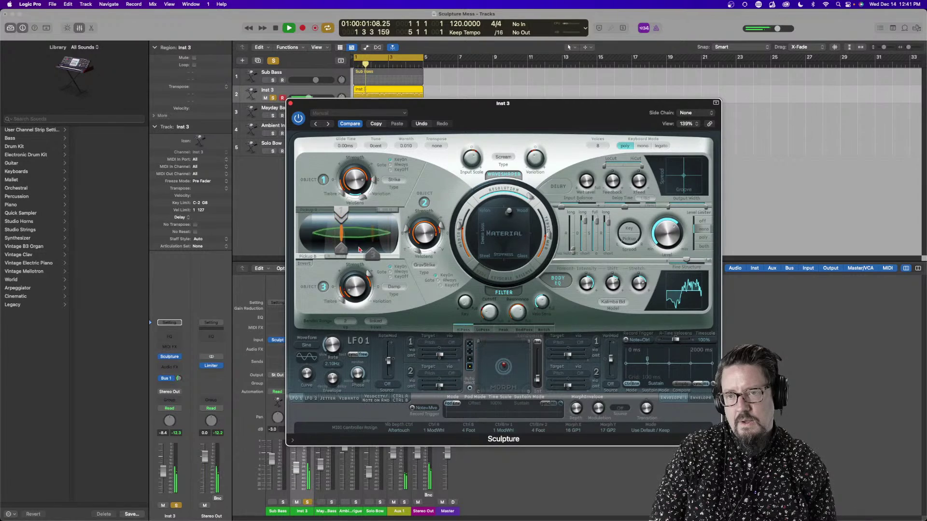
mouse_move(372, 255)
left_mouse_down()
mouse_move(319, 257)
mouse_move(388, 254)
left_mouse_up()
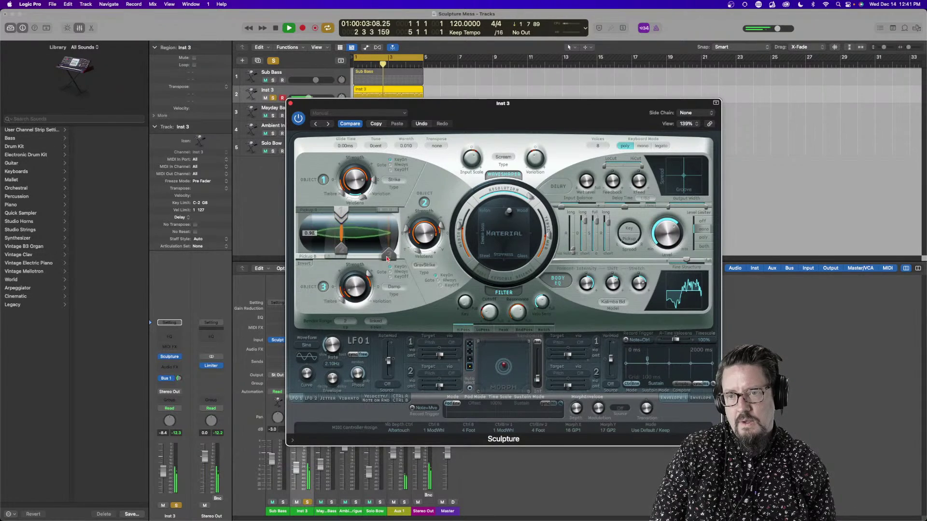
Vary the strength of string objects 3 and 2 and check object 1 while listening to Inst 3
left_click_drag(354, 282, 351, 252)
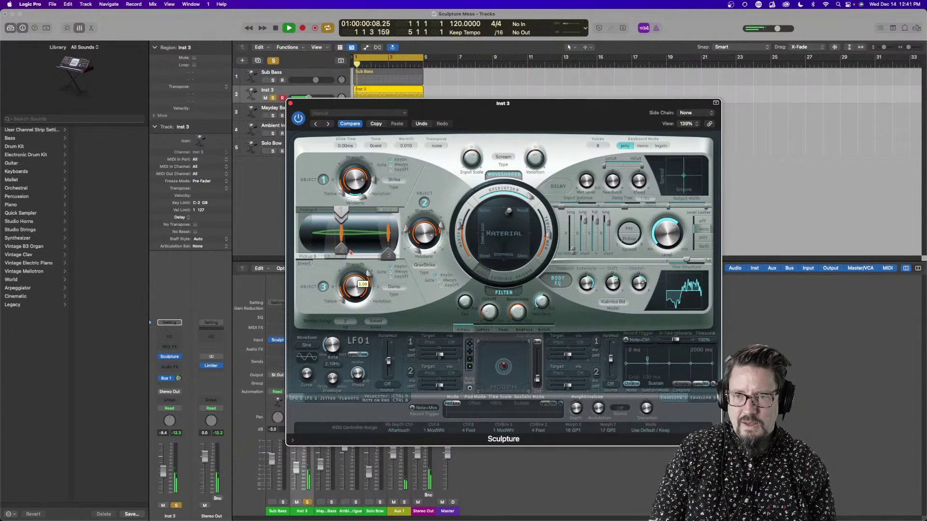
left_click(424, 240)
left_click_drag(424, 239, 428, 258)
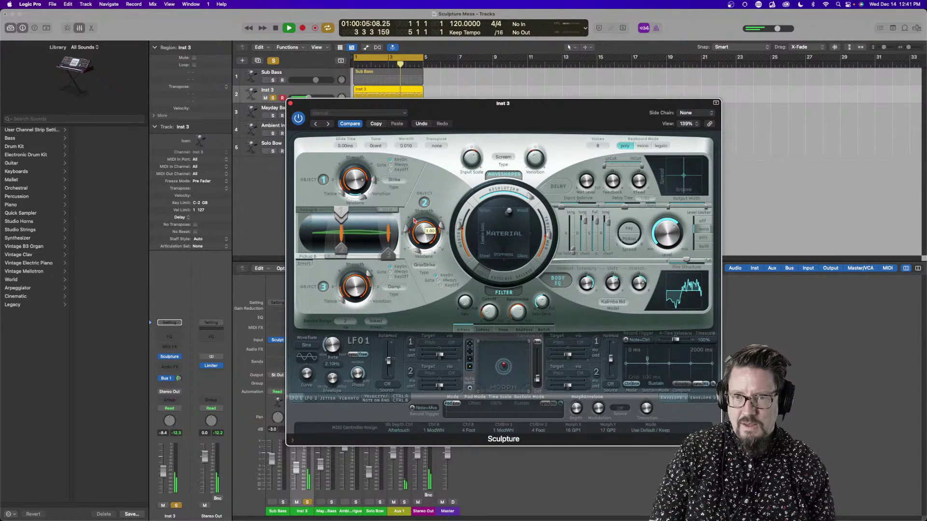
left_click(360, 189)
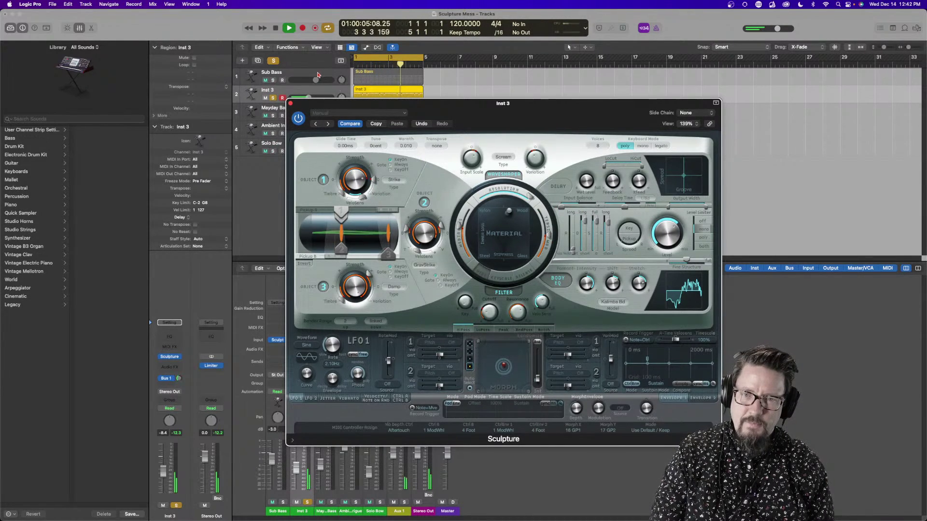
Sweep the variation of the Scream waveshaper up and back down while listening to the effect on Inst 3
left_click(468, 154)
left_click(535, 158)
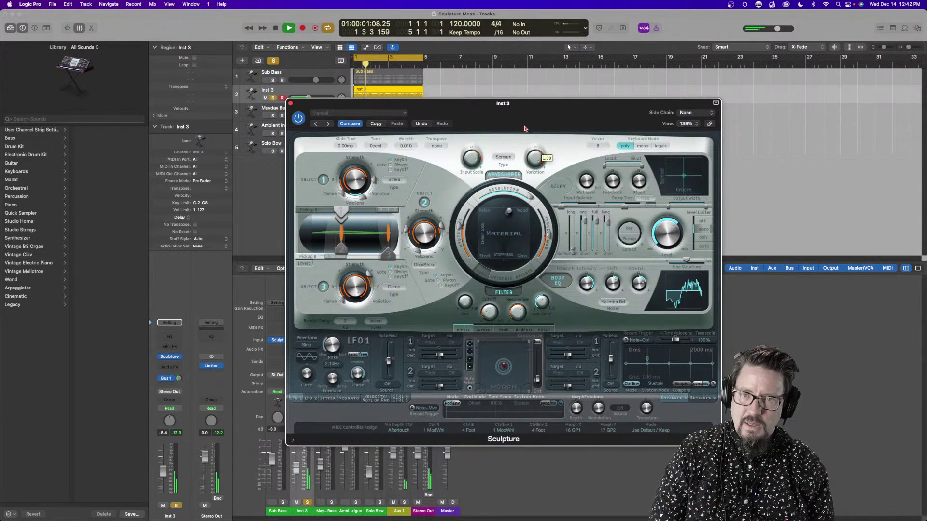
left_click_drag(525, 149, 526, 165)
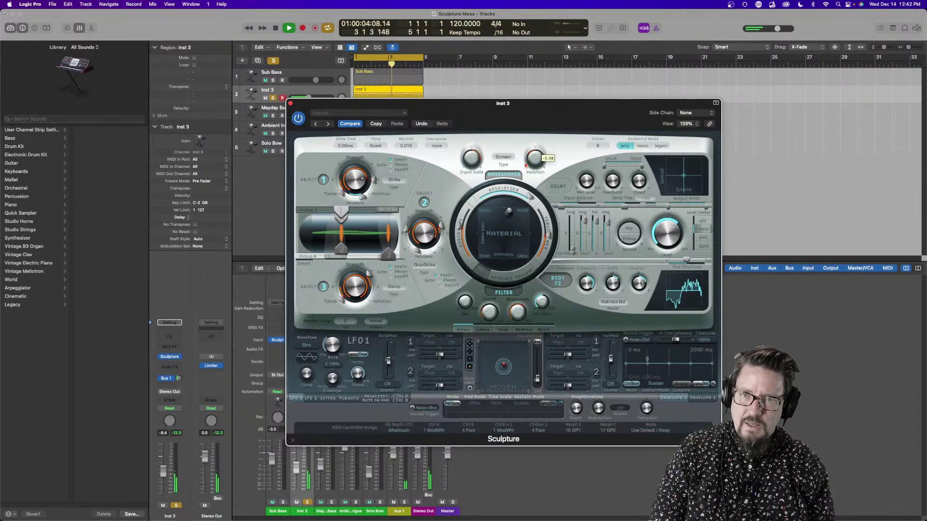
Close the Inst 3 instrument window, stop playback and unsolo the track
left_click(290, 103)
key("space")
left_click(272, 98)
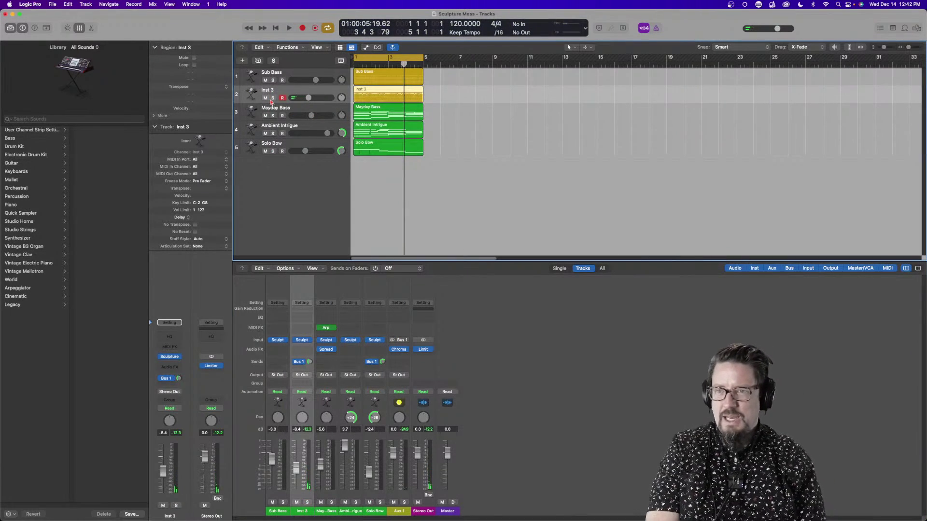
Play the full arrangement from the beginning with the edited Inst 3 sound and stop near the end of the cycle
key("Return")
key("space")
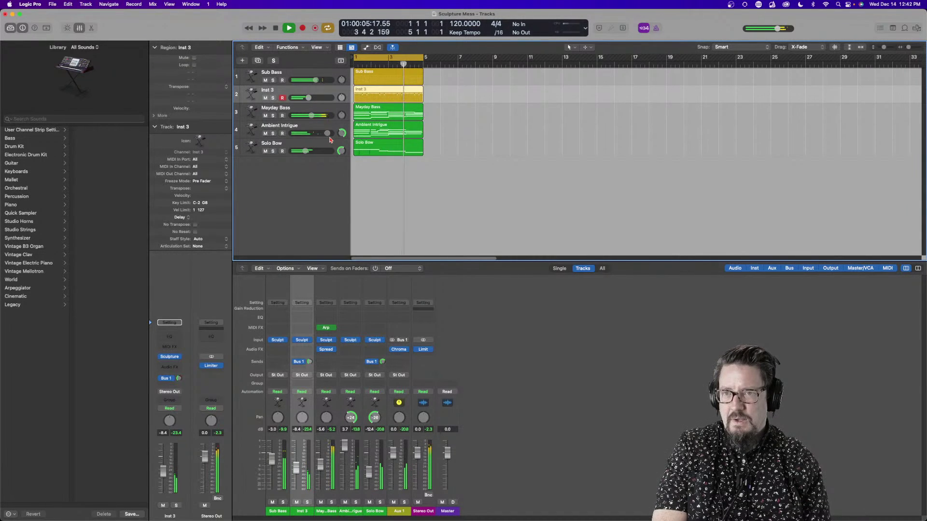
key("space")
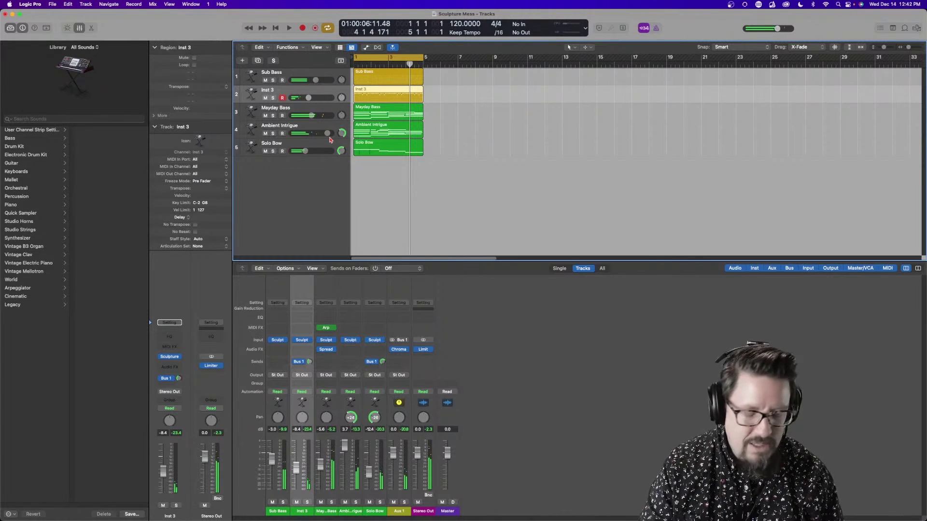